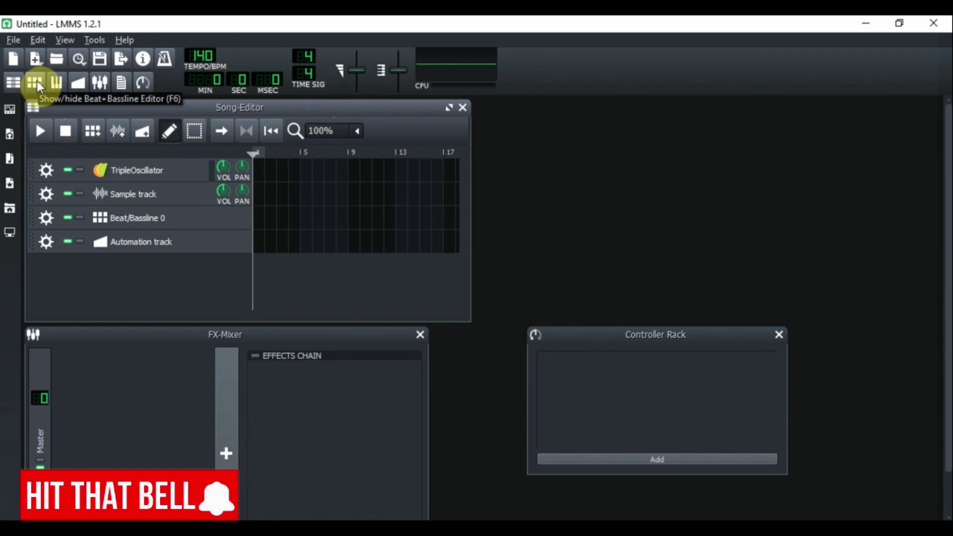
Step: Show the Beat+Bassline Editor and remove its Kicker track
click(35, 82)
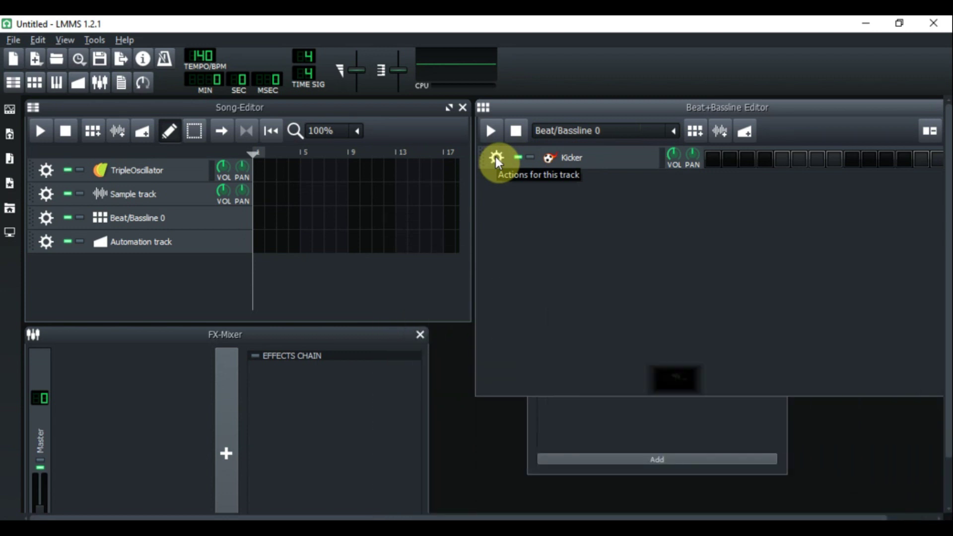
click(496, 159)
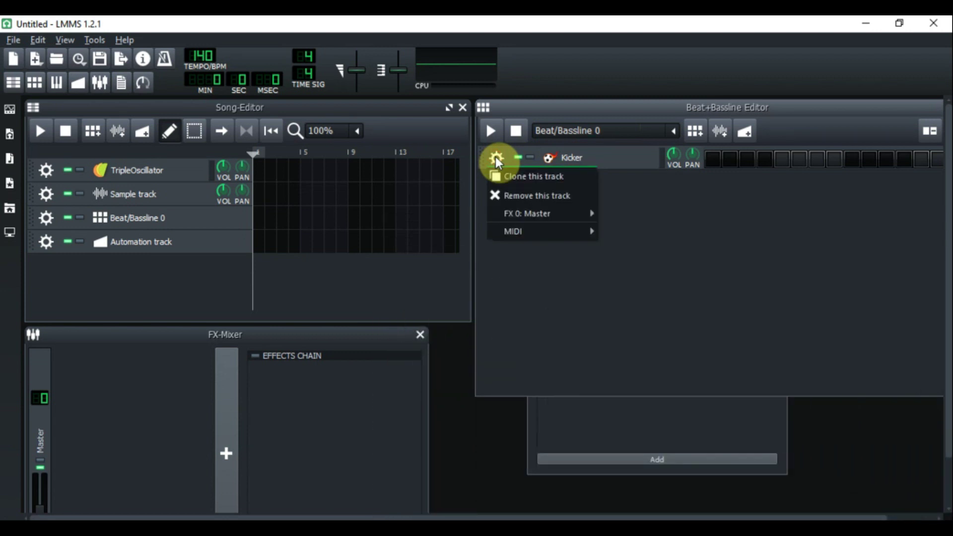
click(502, 195)
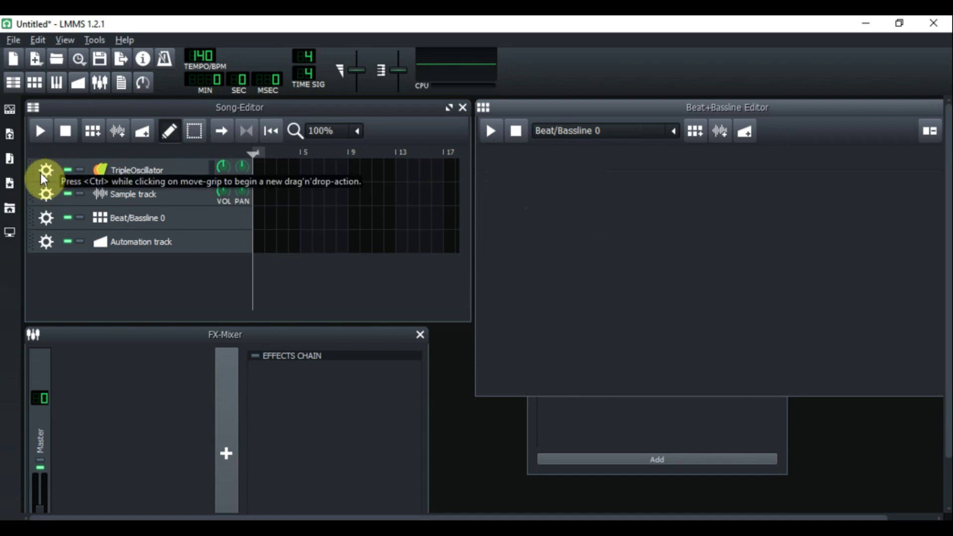
Step: Remove the TripleOscillator, Sample track, Beat/Bassline 0 and Automation track from the Song-Editor
click(46, 170)
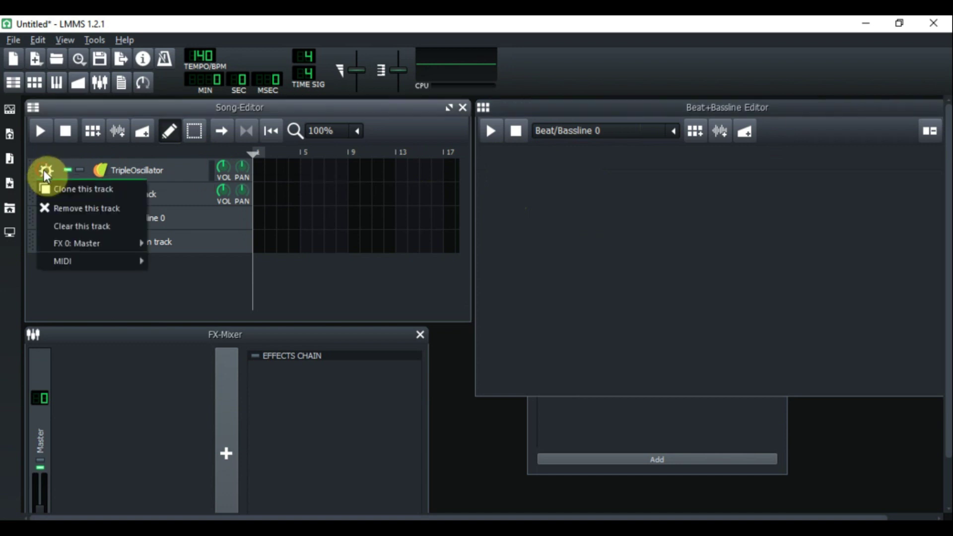
click(49, 206)
click(47, 170)
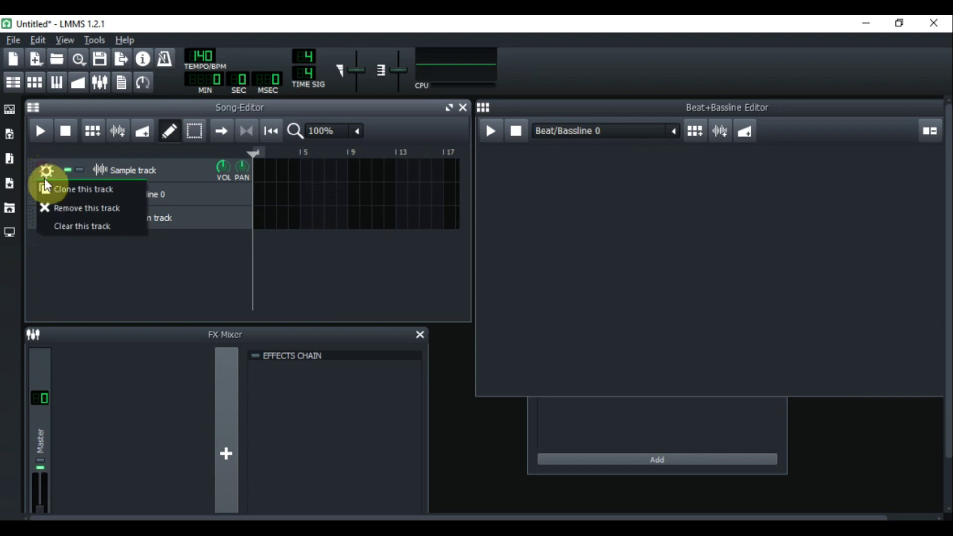
click(50, 208)
click(46, 170)
click(51, 208)
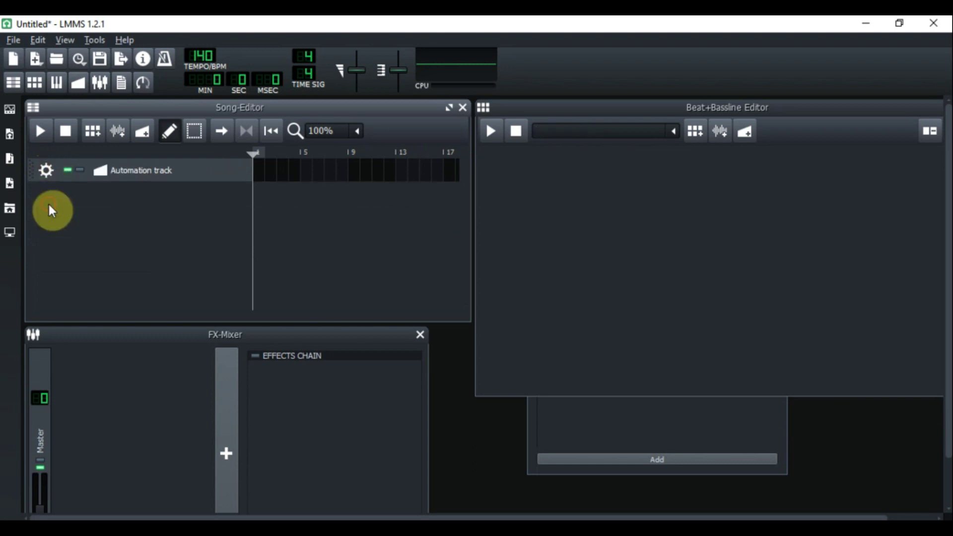
click(46, 170)
click(51, 208)
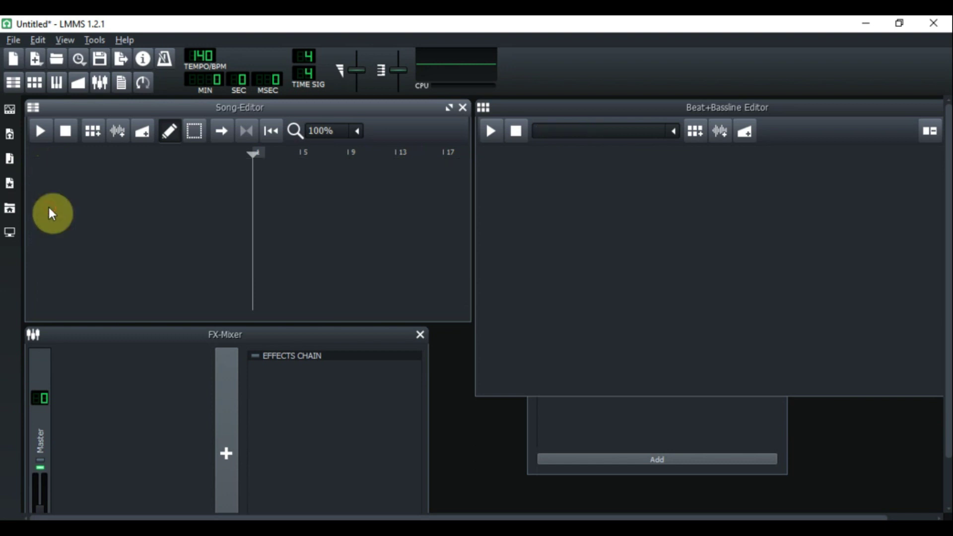
Step: Add the 0001-Xylophone.xiz preset from the ZynAddSubFX Collection folder to the Beat+Bassline Editor
drag(640, 112, 592, 115)
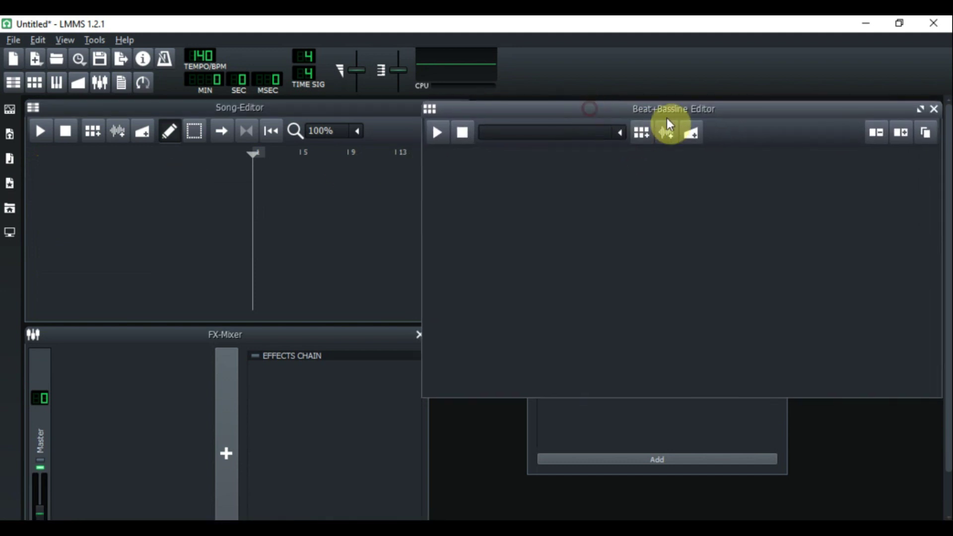
click(10, 184)
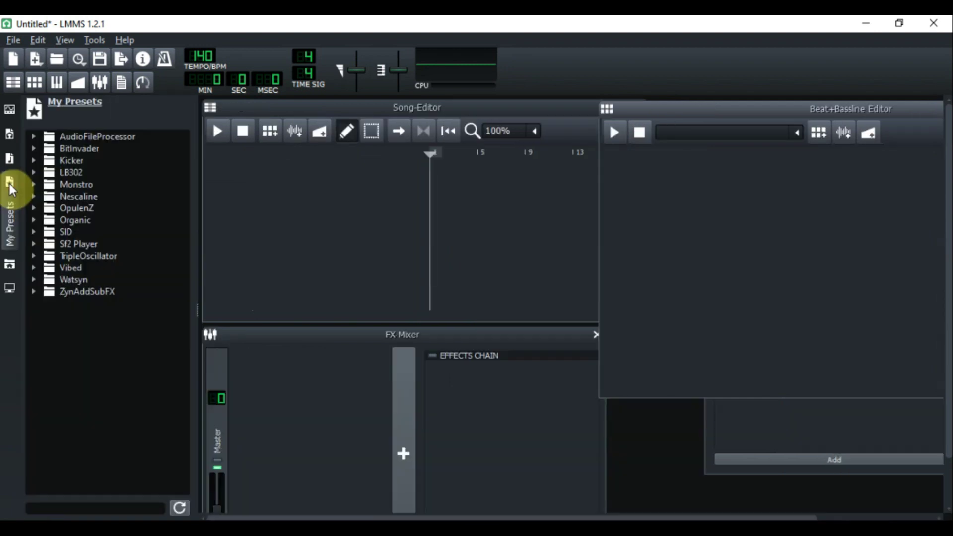
click(97, 293)
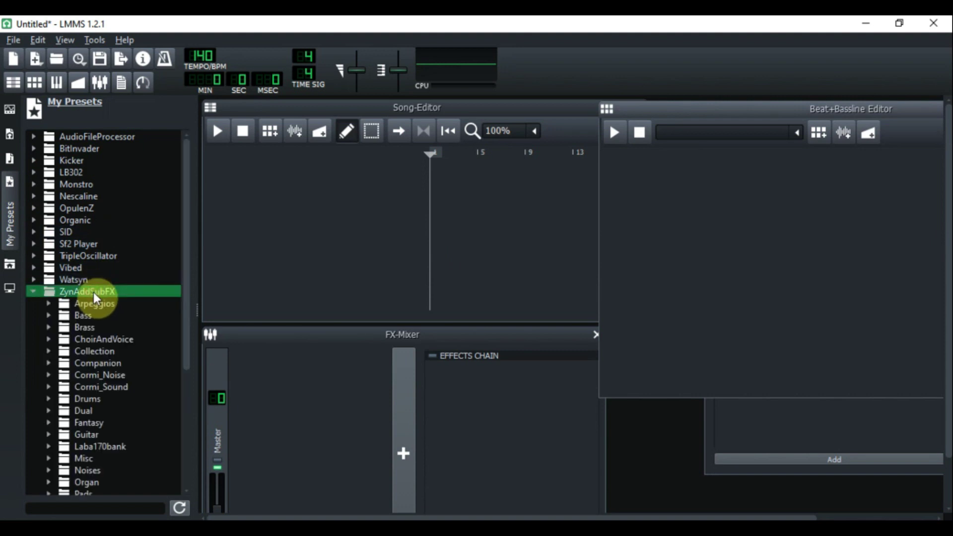
click(113, 359)
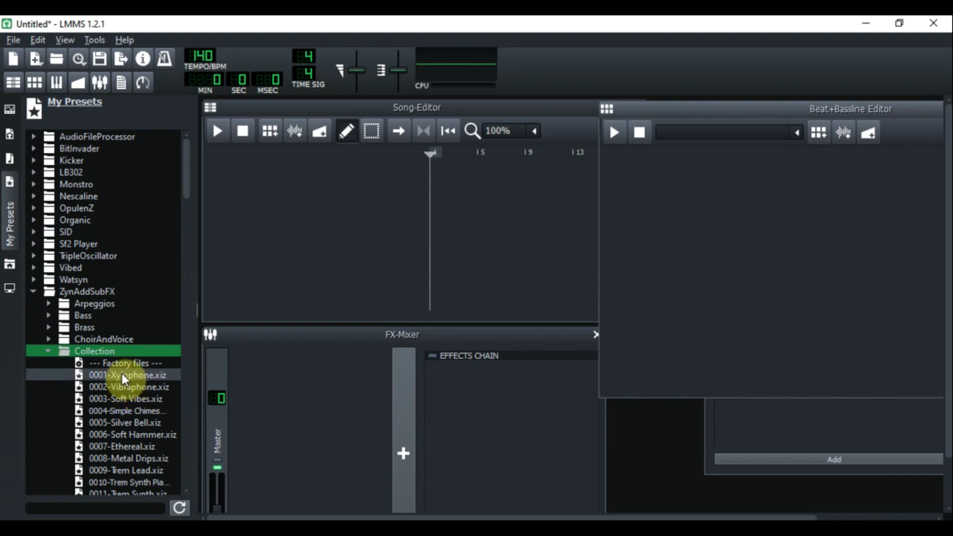
drag(123, 380, 651, 188)
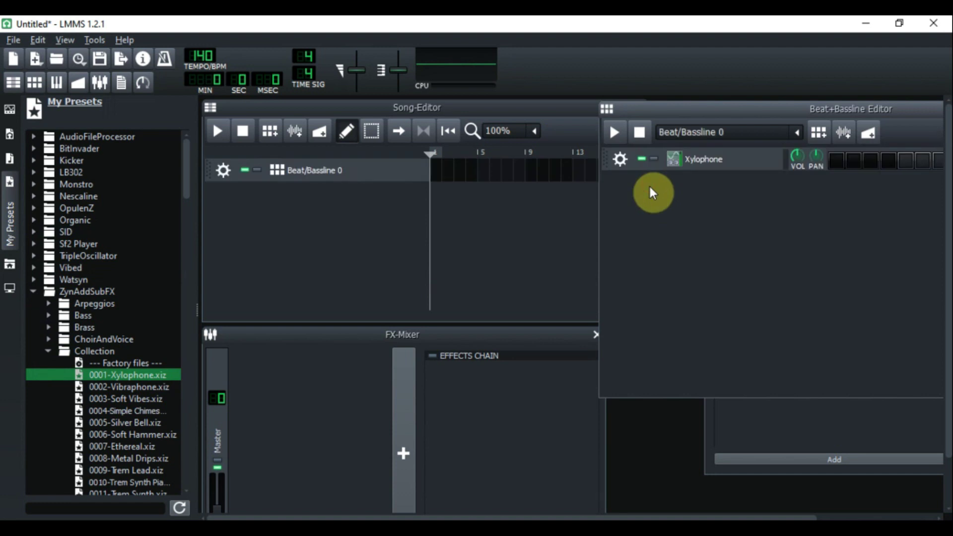
Step: Remove the Xylophone track from the Beat+Bassline Editor and add the 0001-Xylophone.xiz preset again
click(620, 162)
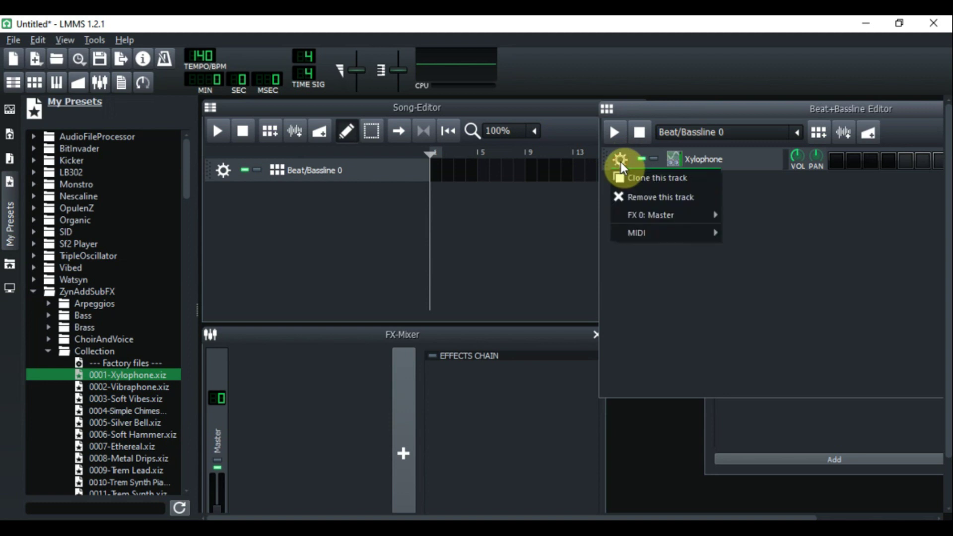
click(621, 196)
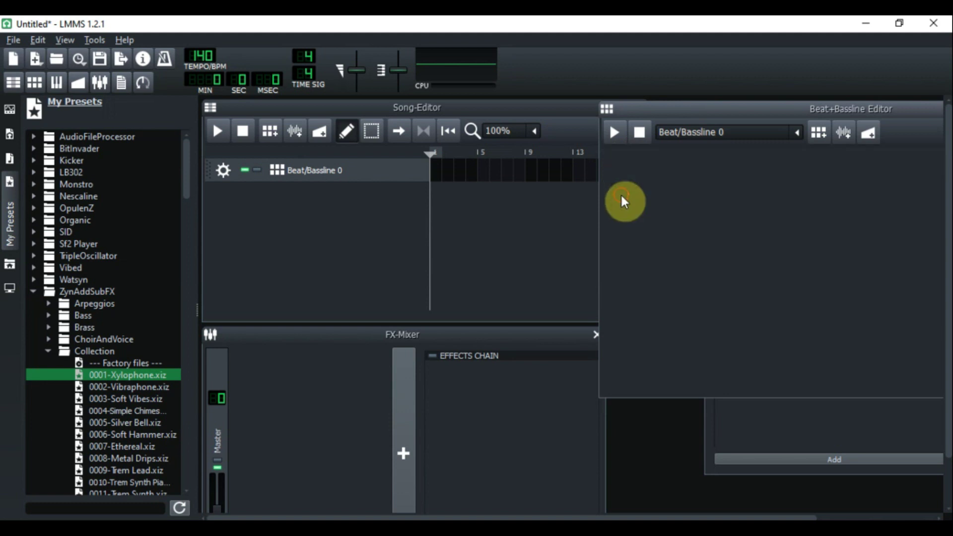
double_click(96, 378)
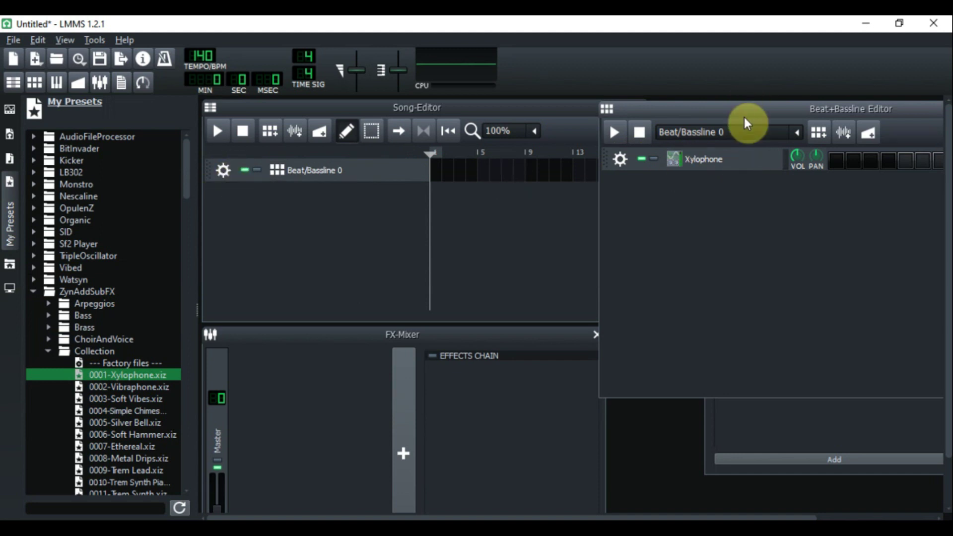
Step: Move the Beat+Bassline Editor window fully into view and open the Xylophone pattern in the piano-roll
drag(744, 110, 555, 111)
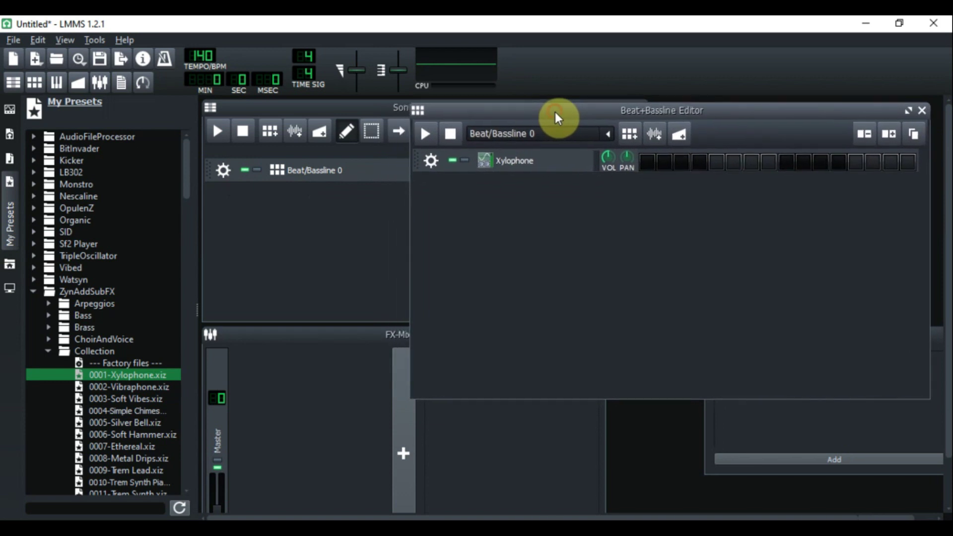
right_click(647, 166)
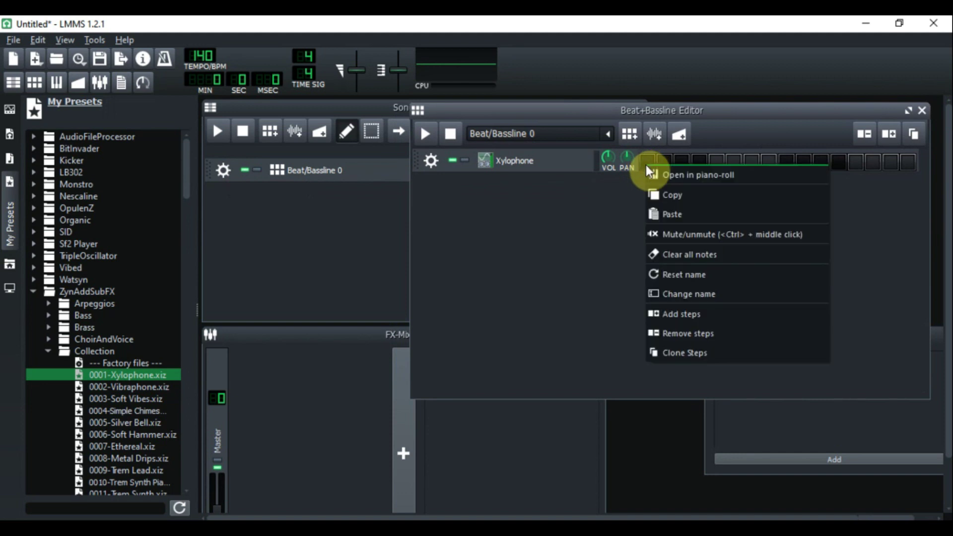
click(668, 176)
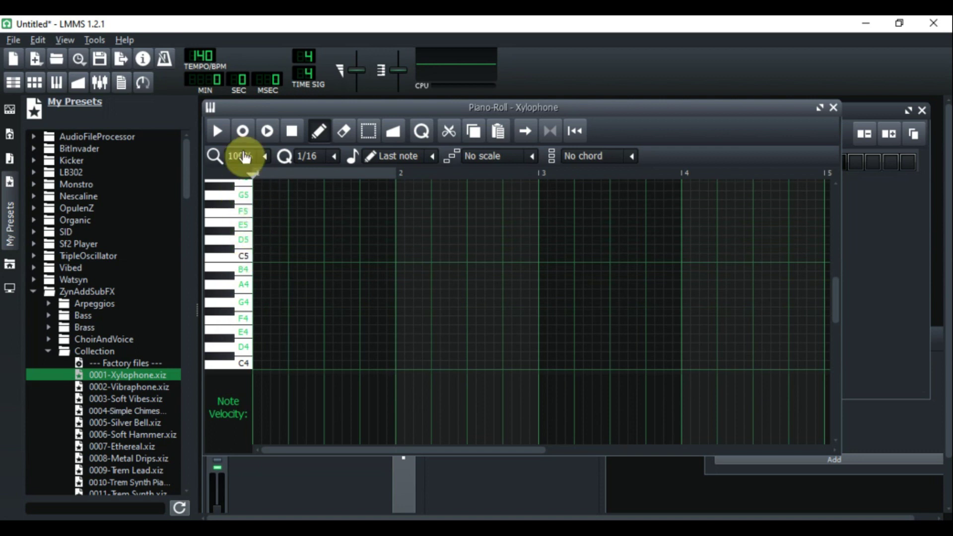
Step: Make sure note labels in the piano roll are enabled in the general settings, and accept the settings
click(39, 40)
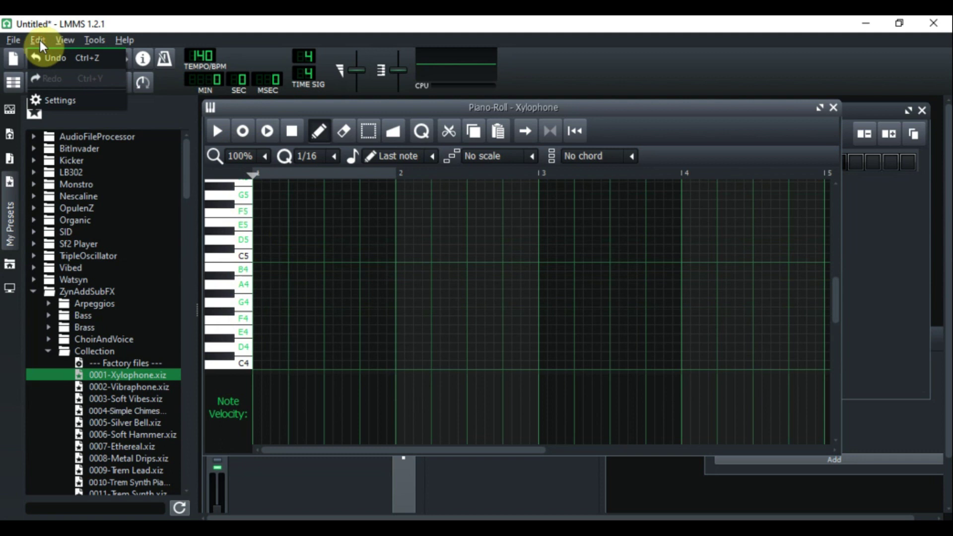
click(44, 97)
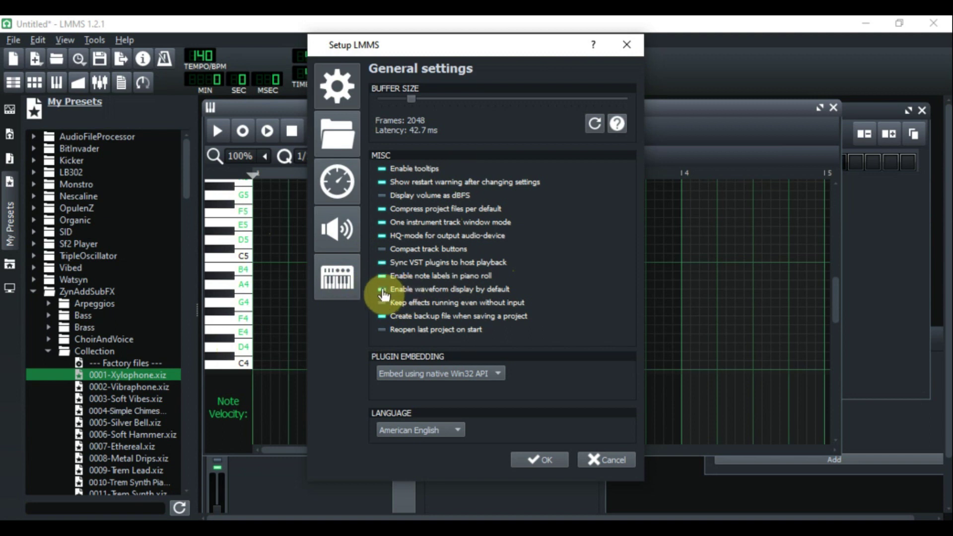
click(382, 249)
click(383, 277)
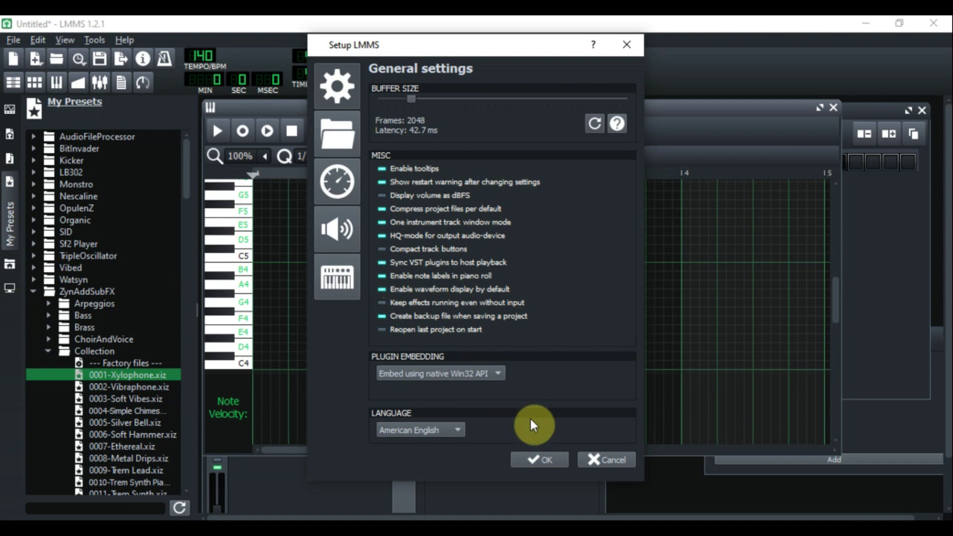
click(551, 458)
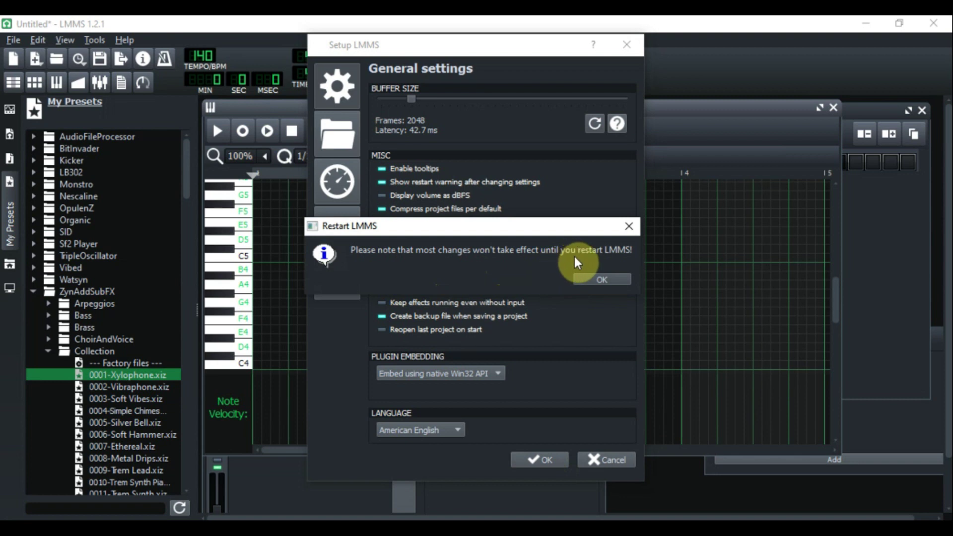
click(599, 279)
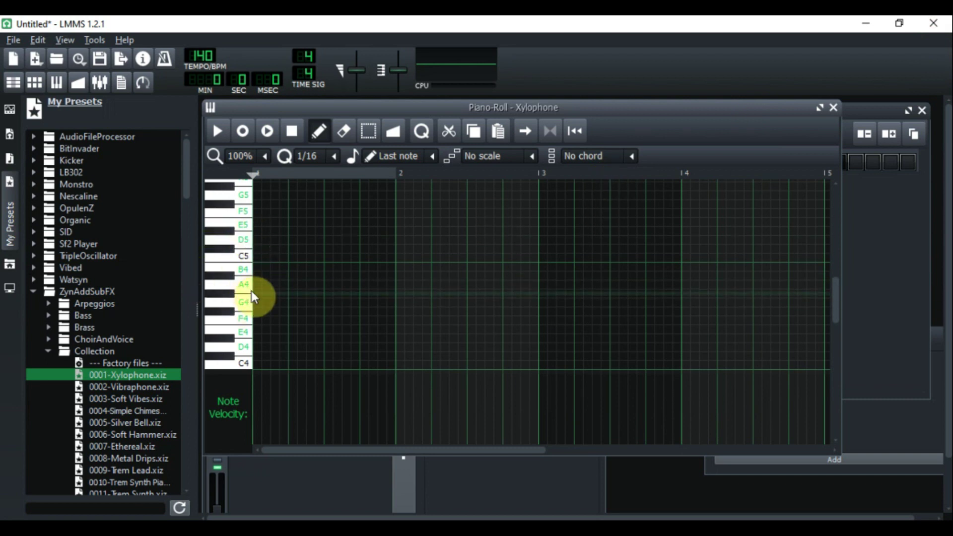
Step: Close the piano-roll and reopen the Xylophone pattern in it
click(833, 108)
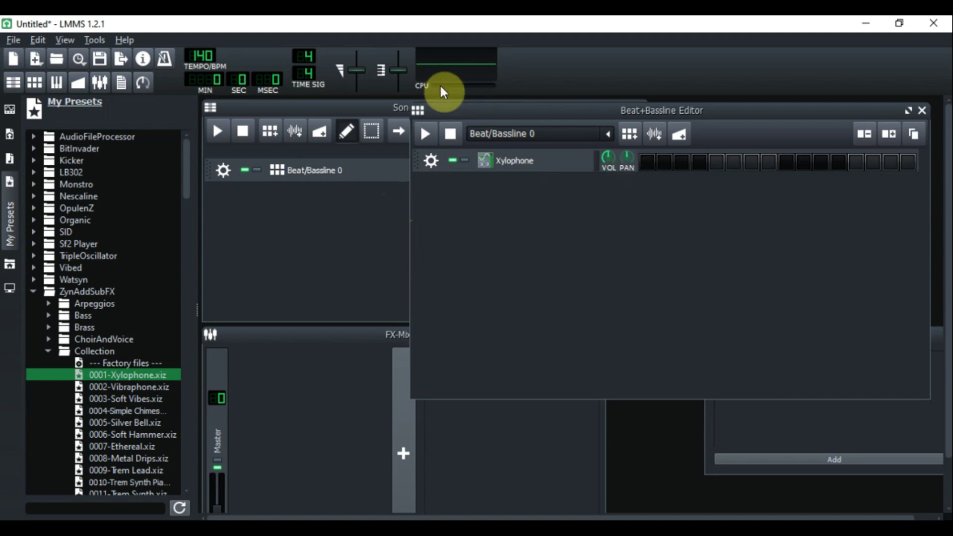
right_click(649, 172)
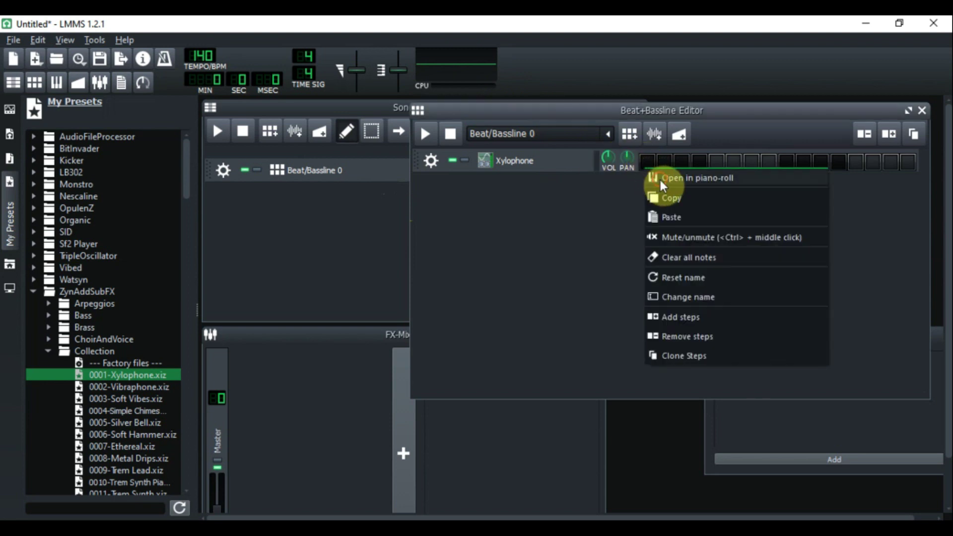
click(659, 179)
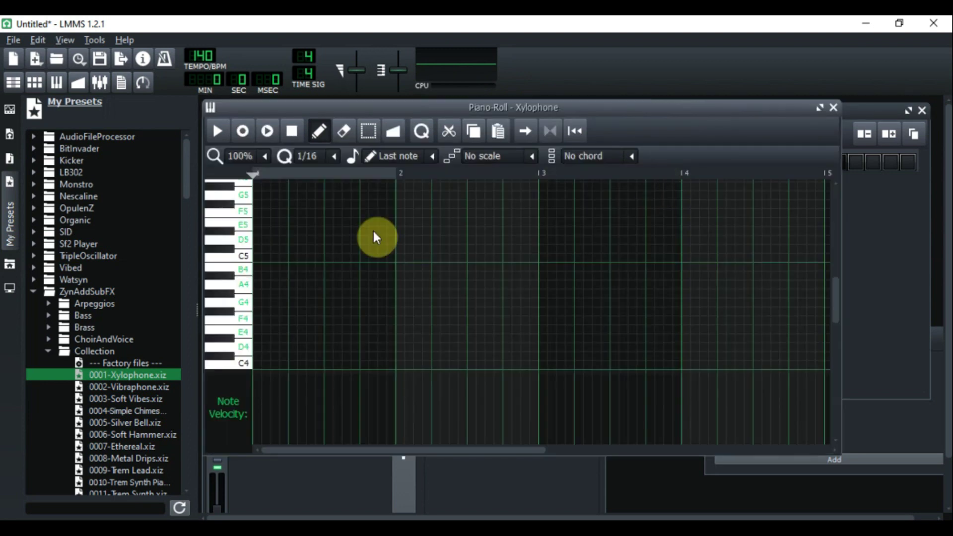
Step: Draw one-beat notes A4, E5, C5 and B4 in sequence across the first bar and play the melody back
click(259, 284)
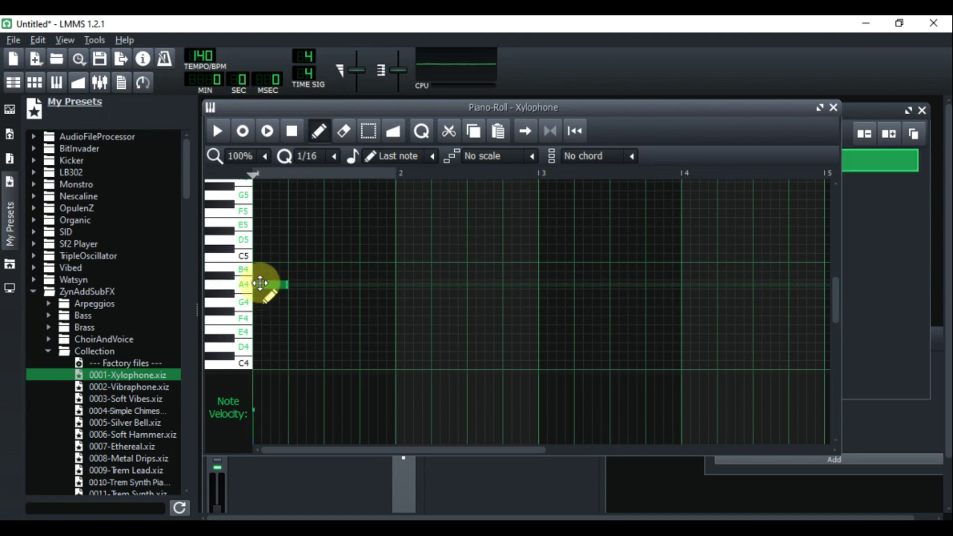
click(293, 223)
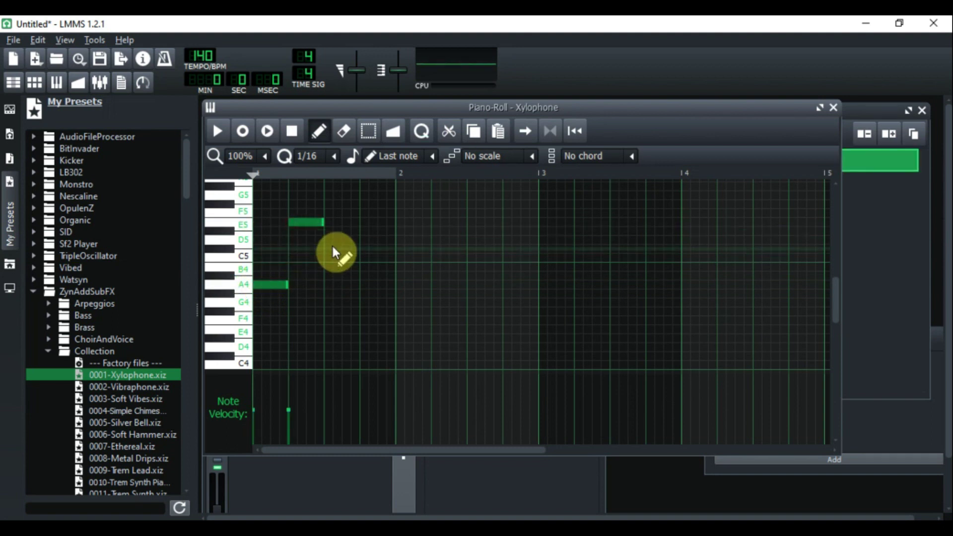
click(331, 258)
click(365, 267)
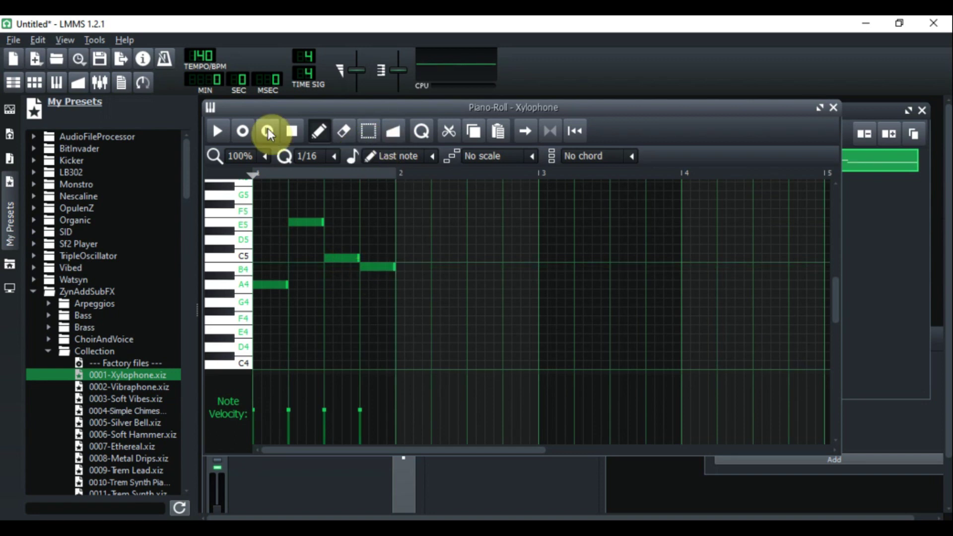
click(218, 131)
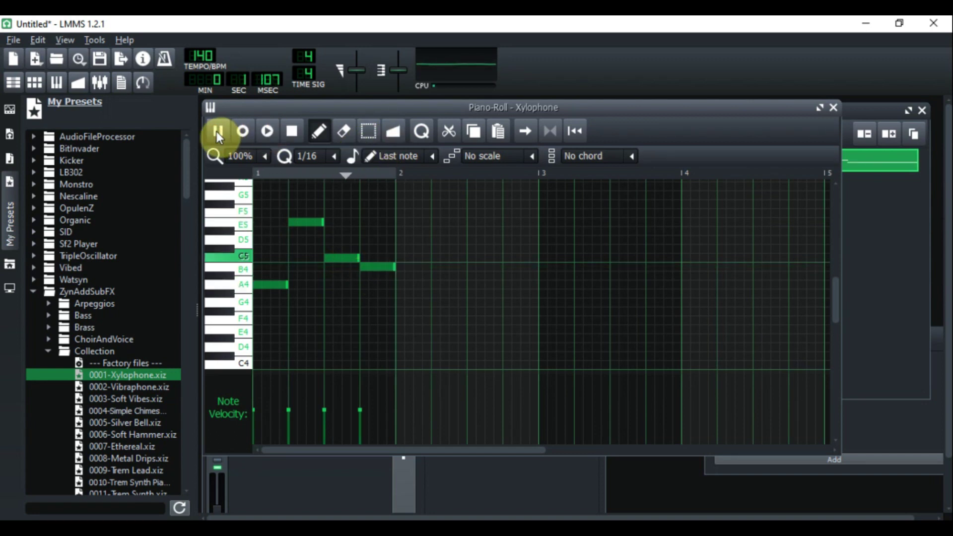
click(290, 131)
Step: Select all four notes in the first bar, then copy and paste them in the piano-roll
click(369, 132)
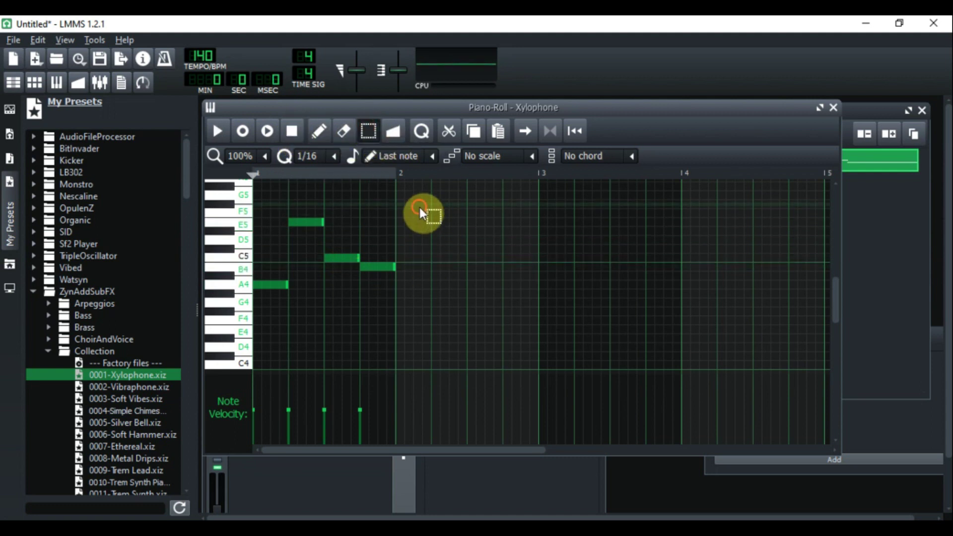
drag(257, 316, 417, 198)
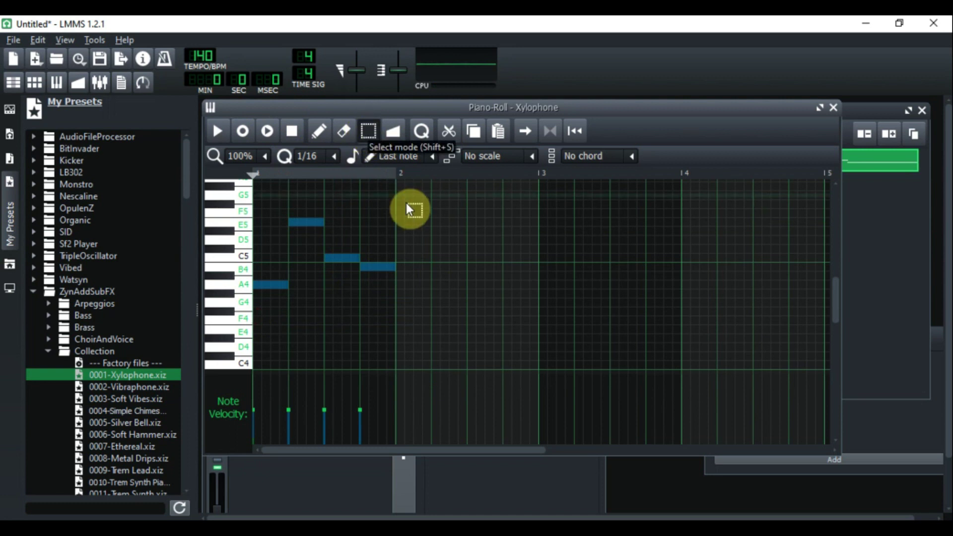
drag(405, 192, 257, 310)
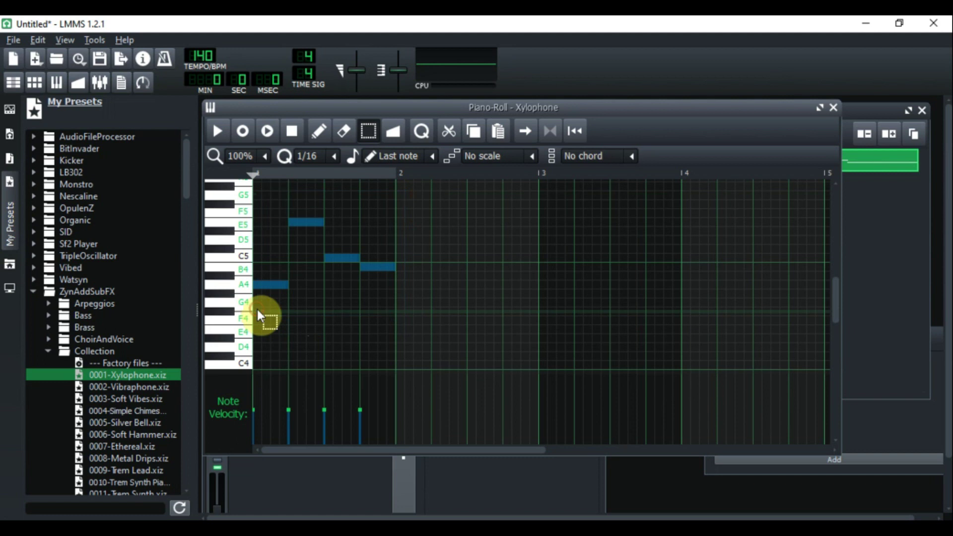
click(472, 132)
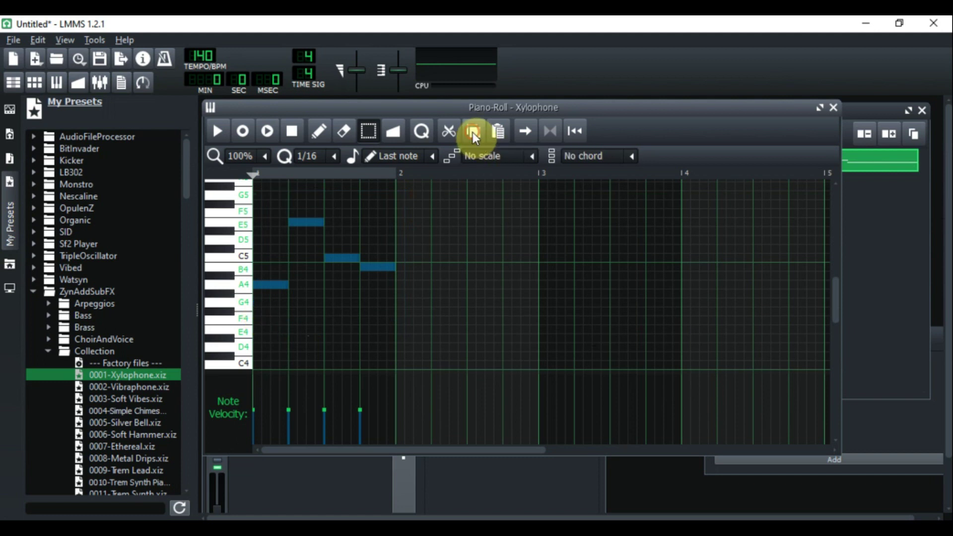
click(499, 132)
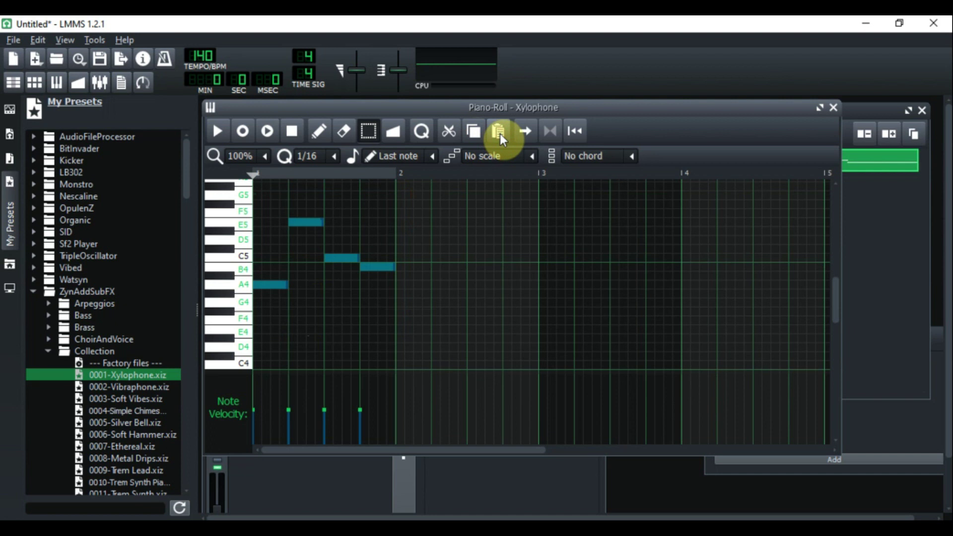
Step: Paste the four notes into the second bar, then copy all eight notes and paste them into bars three and four
click(500, 133)
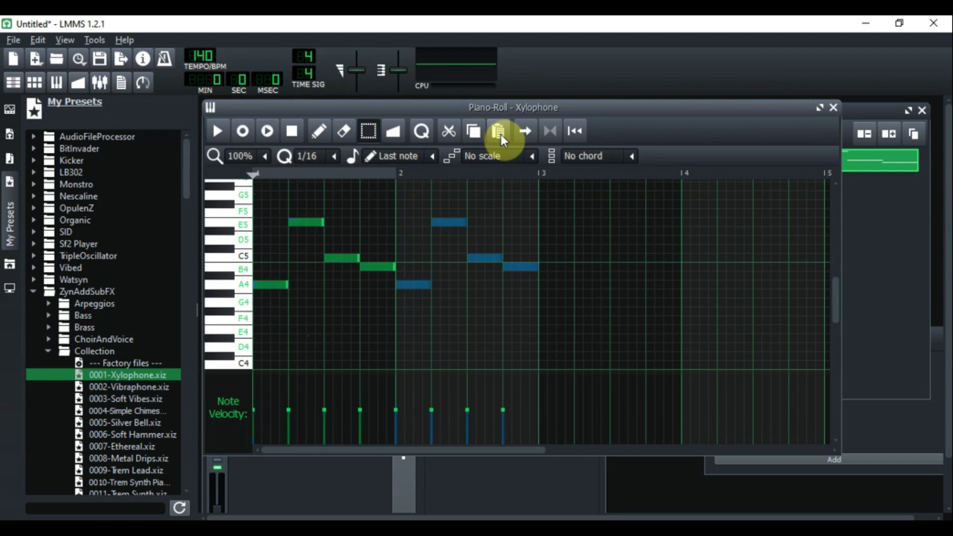
click(369, 131)
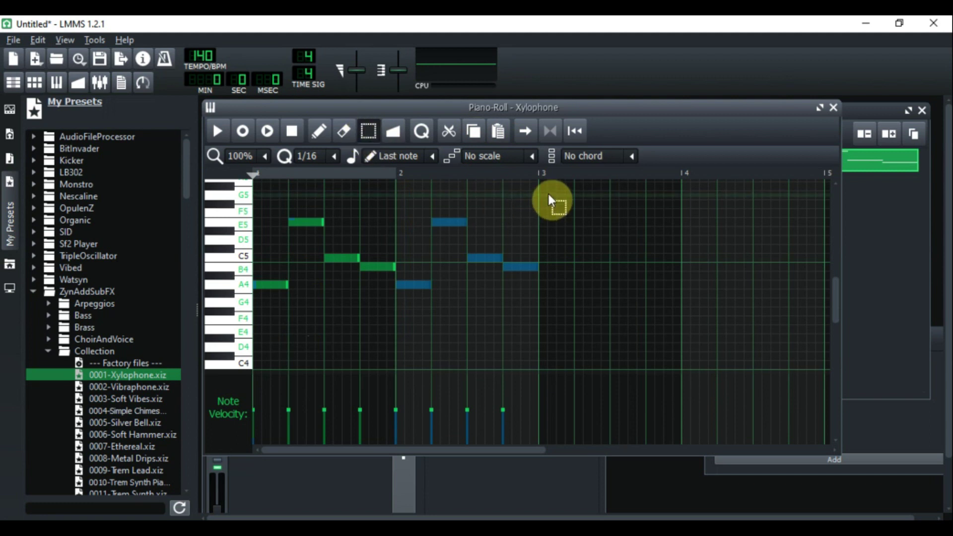
drag(552, 193, 259, 326)
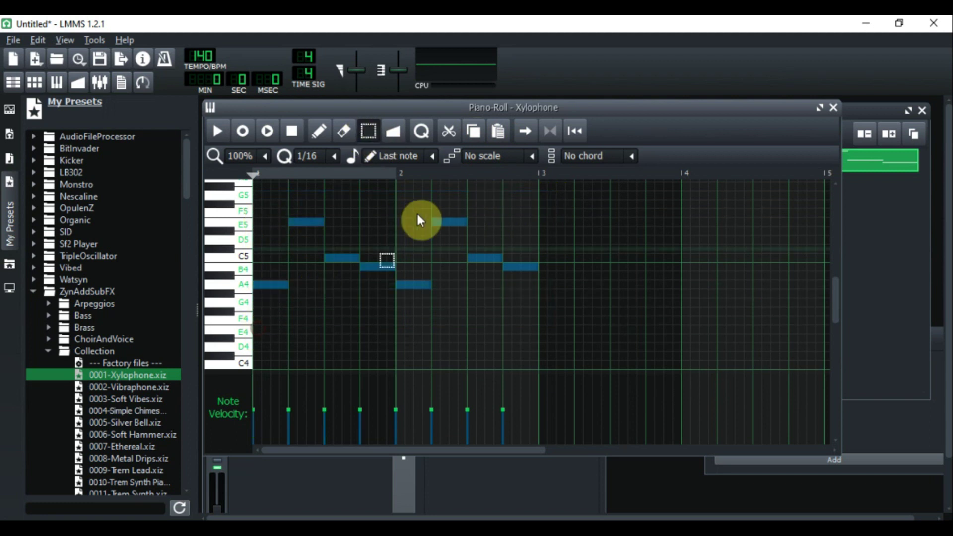
click(500, 133)
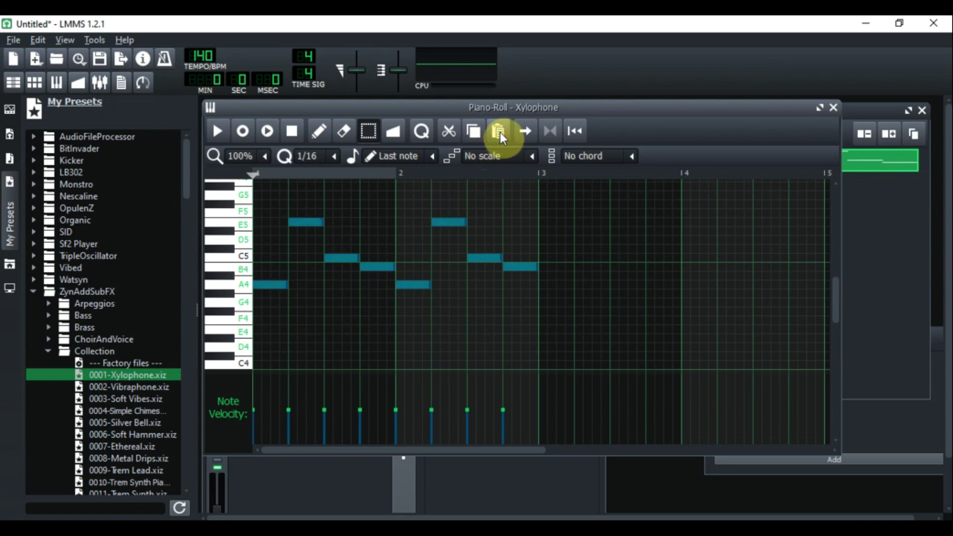
click(499, 132)
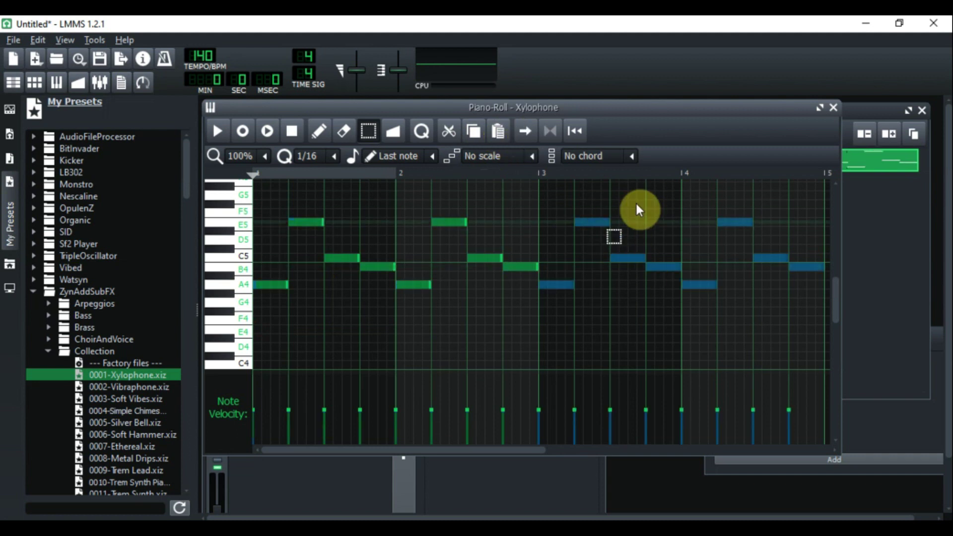
click(609, 202)
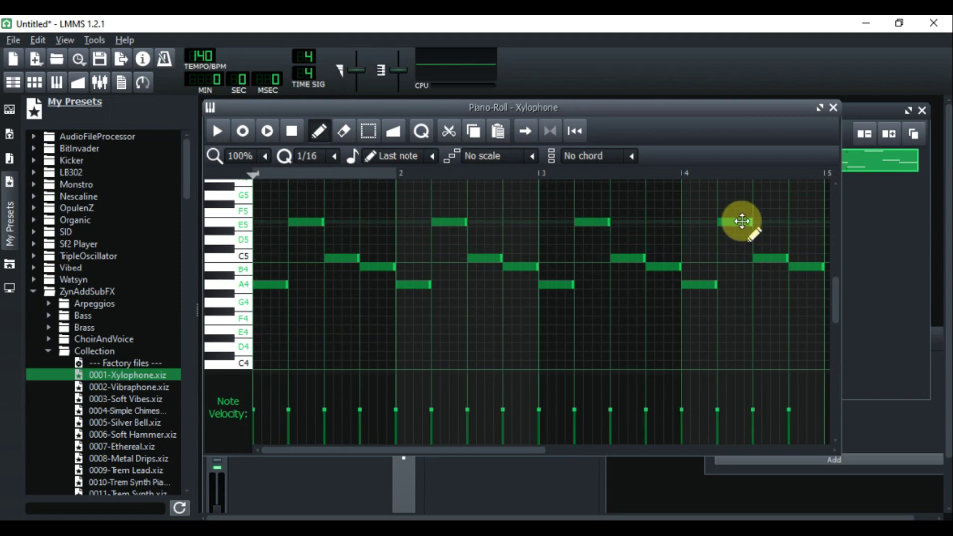
Step: In bar four, turn the C5 note into a half-beat D5, and halve the final B4, moving it directly after the D5
drag(789, 258, 762, 237)
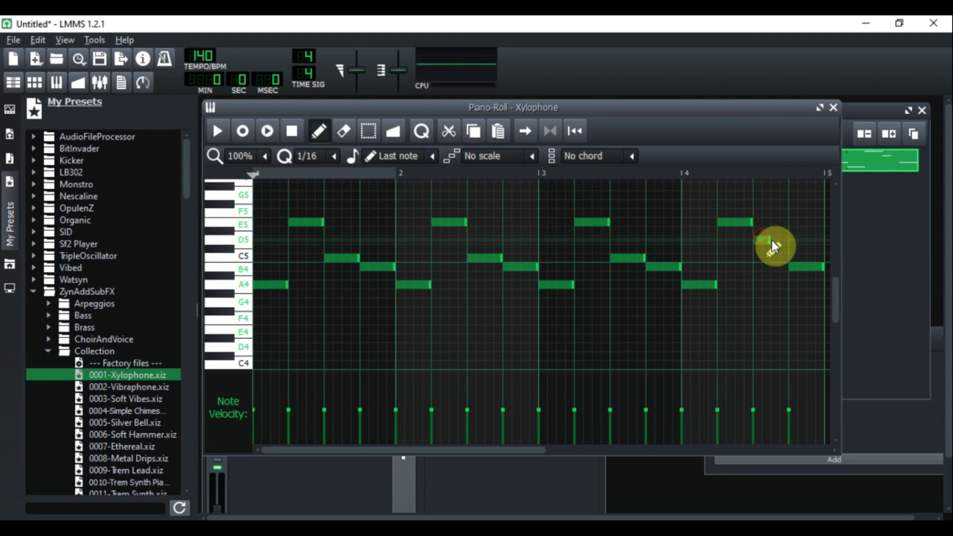
drag(822, 265, 801, 263)
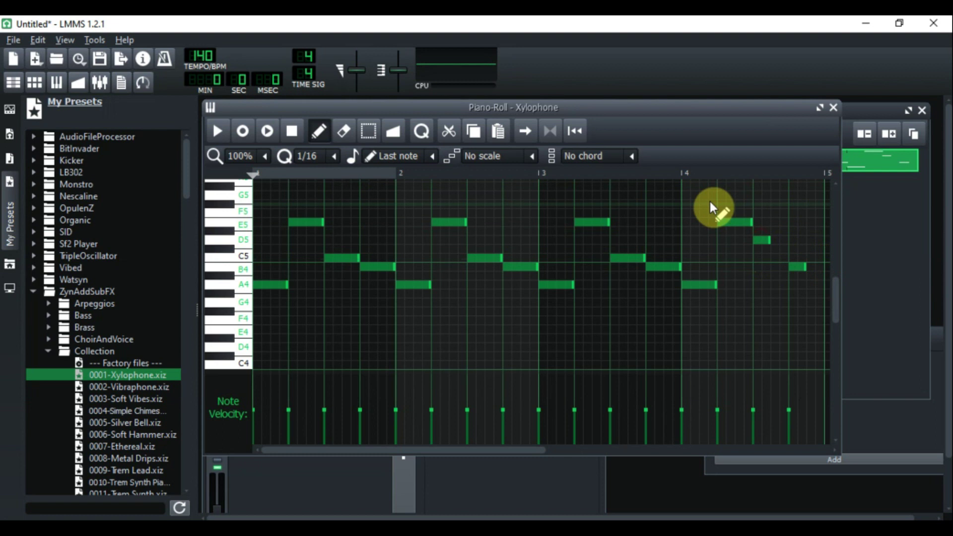
drag(795, 267, 773, 266)
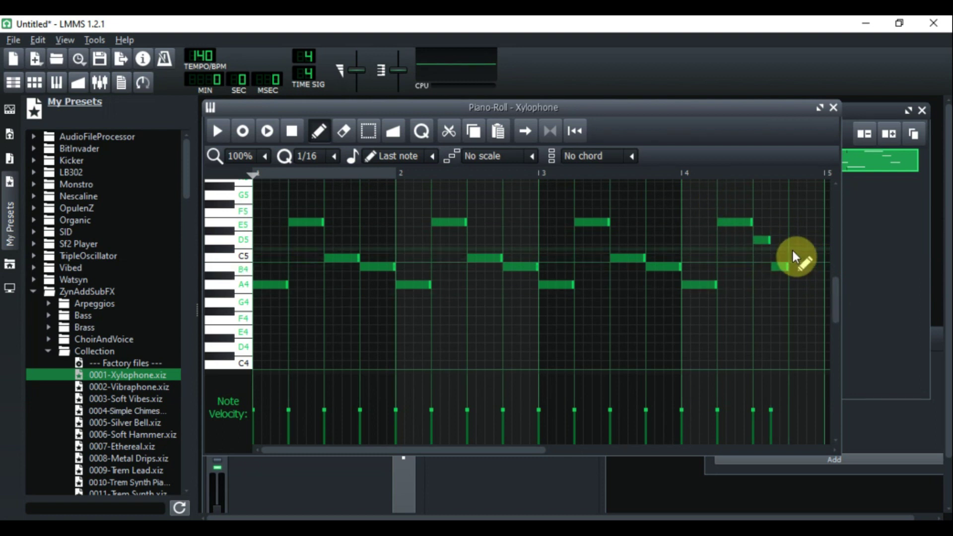
Step: Add half-beat E5 and A4 notes on the fourth beat of bar four and play the melody back
click(795, 241)
drag(798, 242, 797, 227)
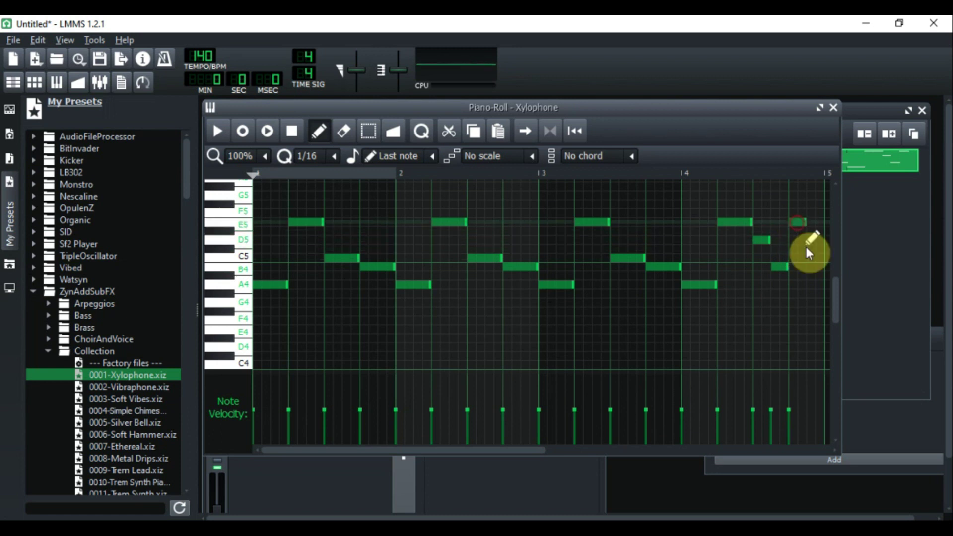
click(812, 285)
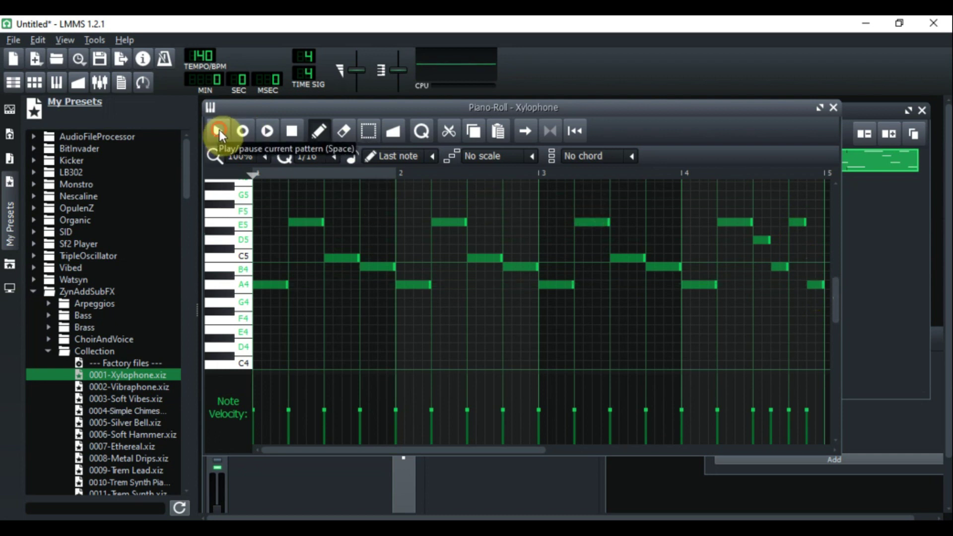
click(219, 130)
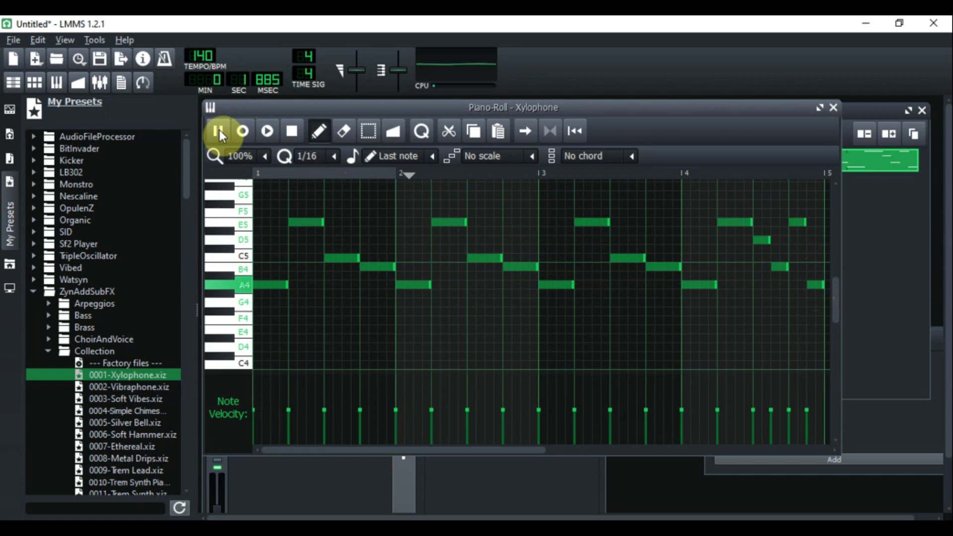
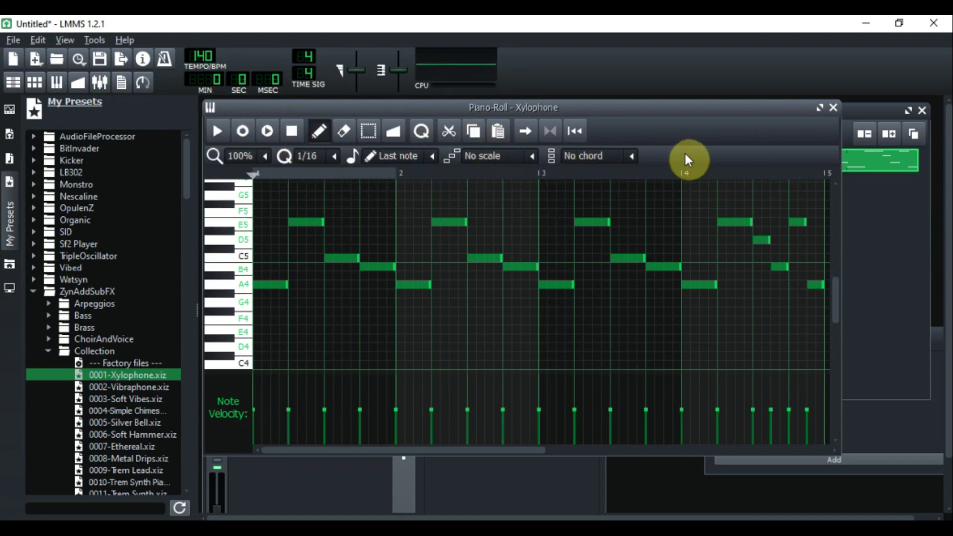
Step: Close the piano-roll and add Kick.ds and Snare.ds from the cr8000 drumsynth samples to the Beat+Bassline Editor
click(833, 107)
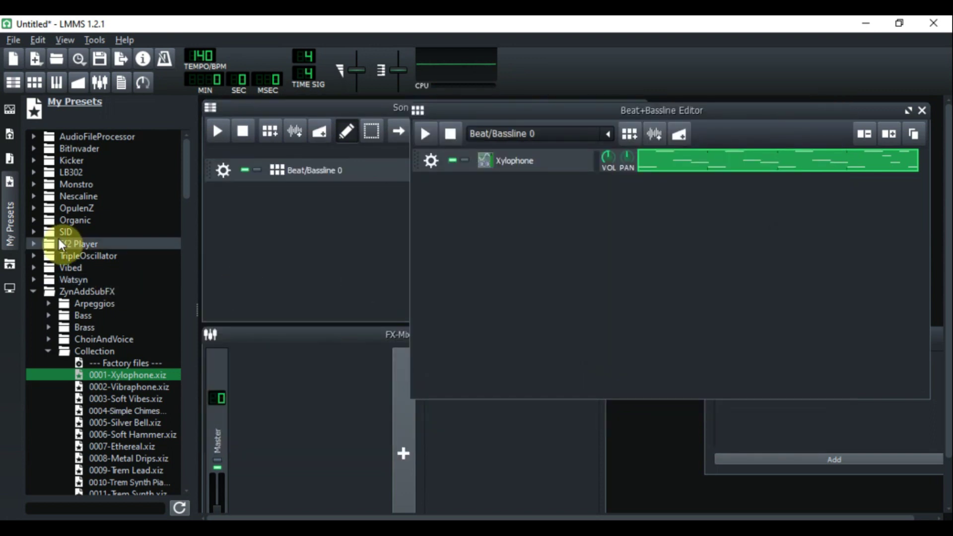
click(10, 157)
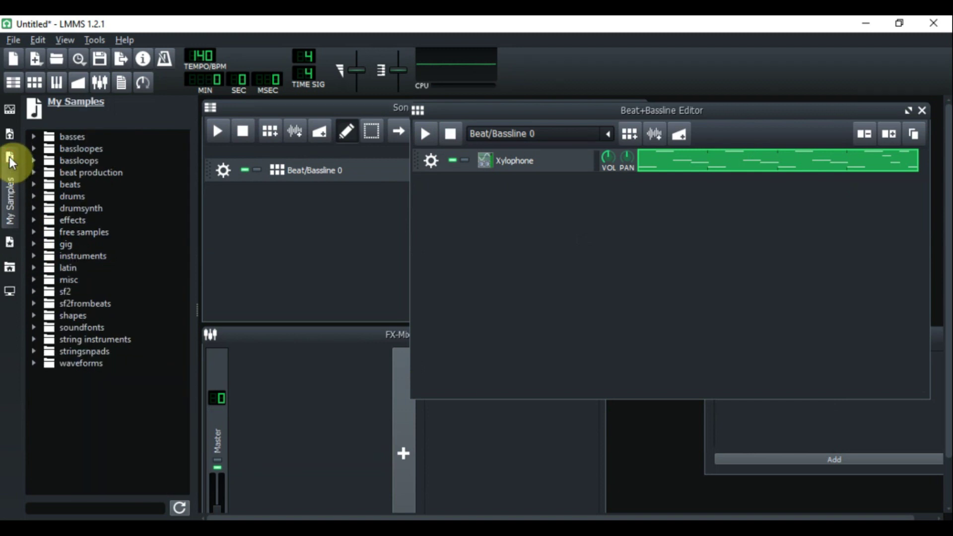
click(77, 208)
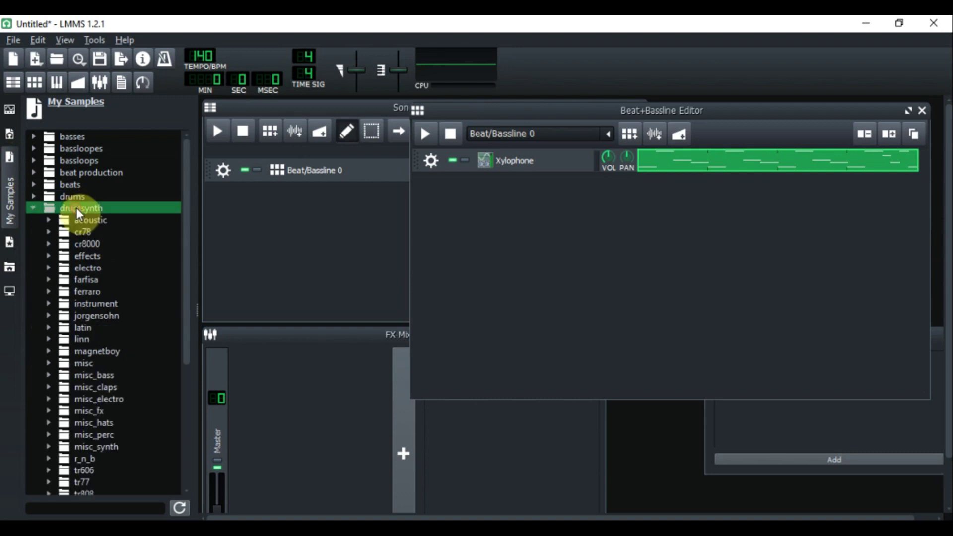
click(79, 244)
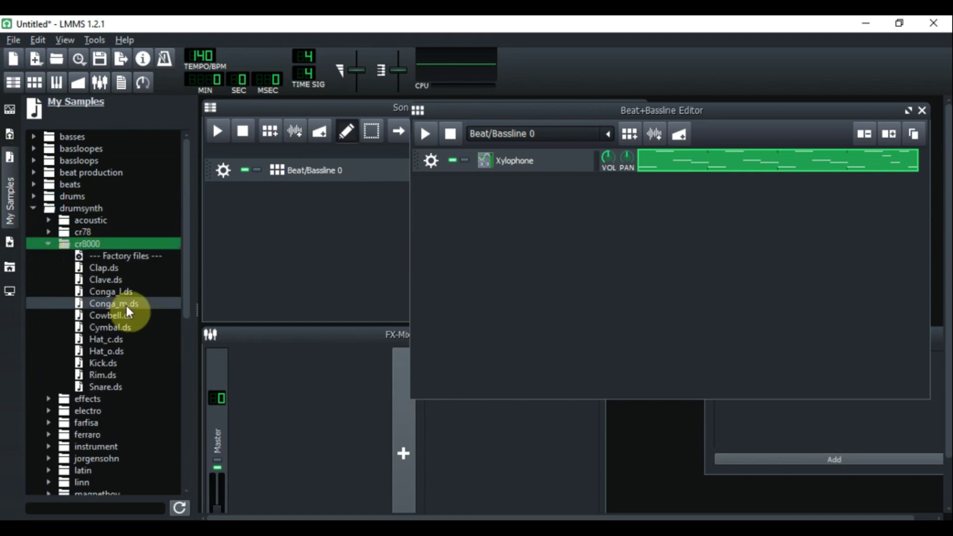
click(109, 363)
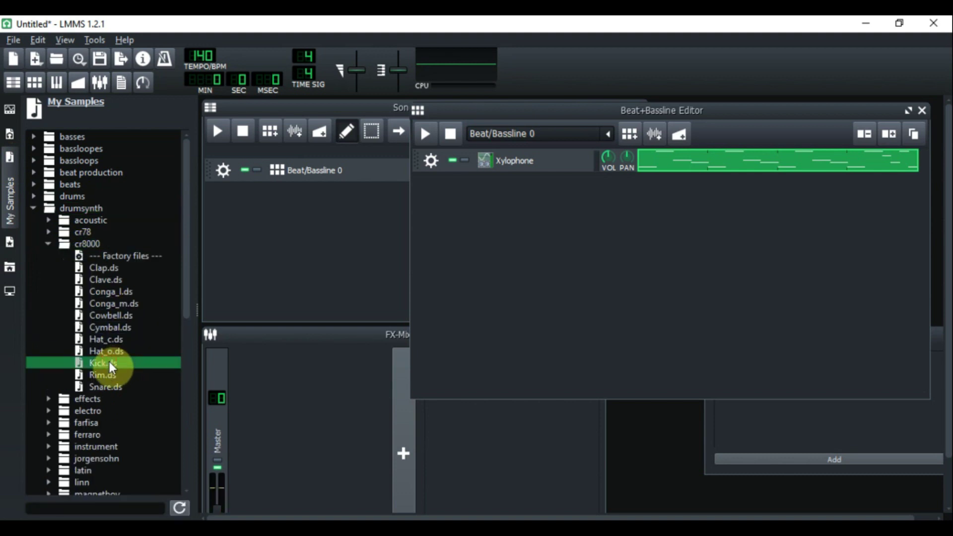
double_click(110, 361)
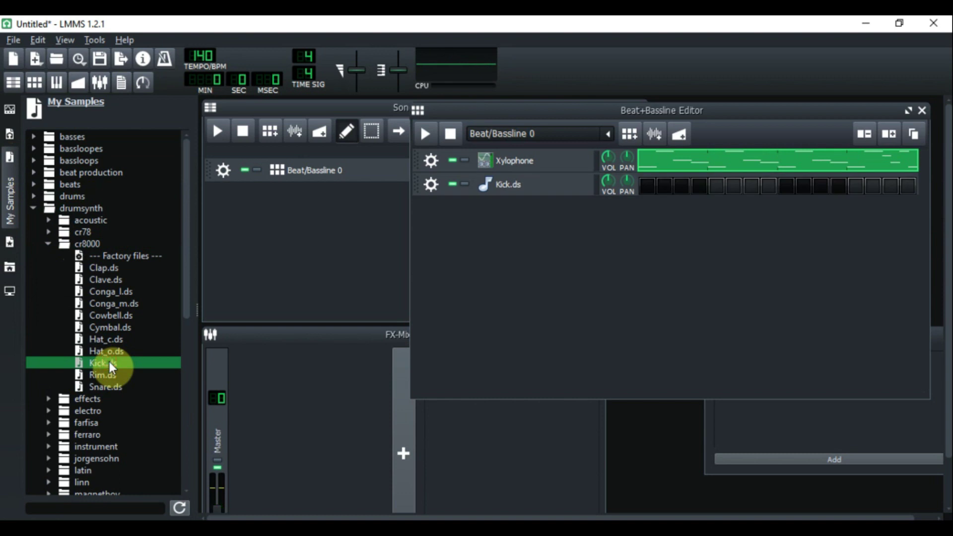
click(100, 387)
double_click(101, 386)
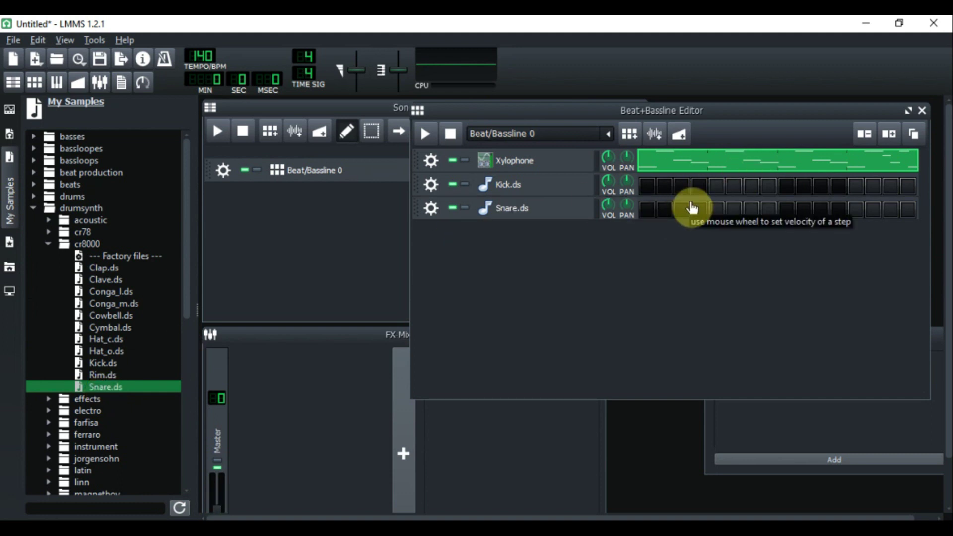
Step: Activate steps 1, 5, 9 and 13 on the Kick.ds track and steps 3, 7, 11 and 15 on the Snare.ds track
click(646, 191)
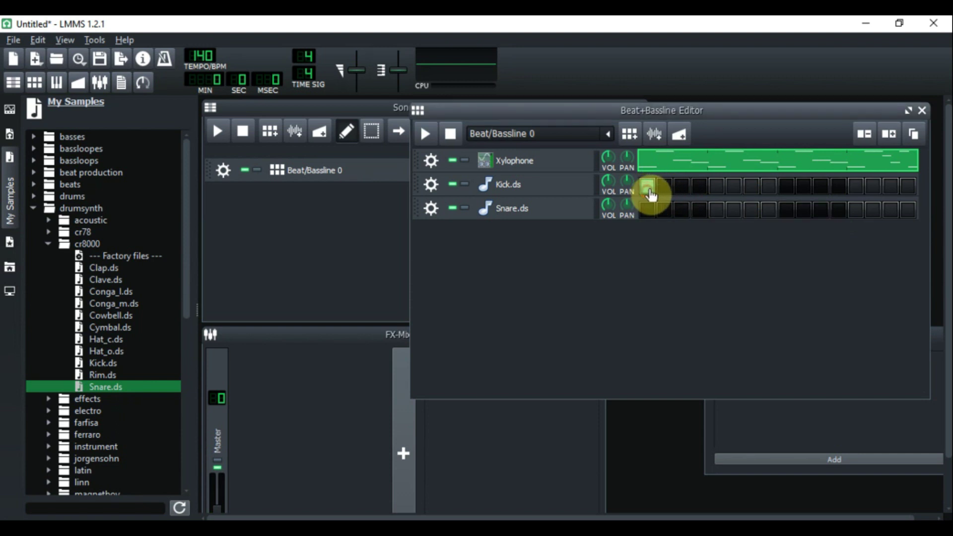
click(716, 189)
click(789, 187)
click(860, 189)
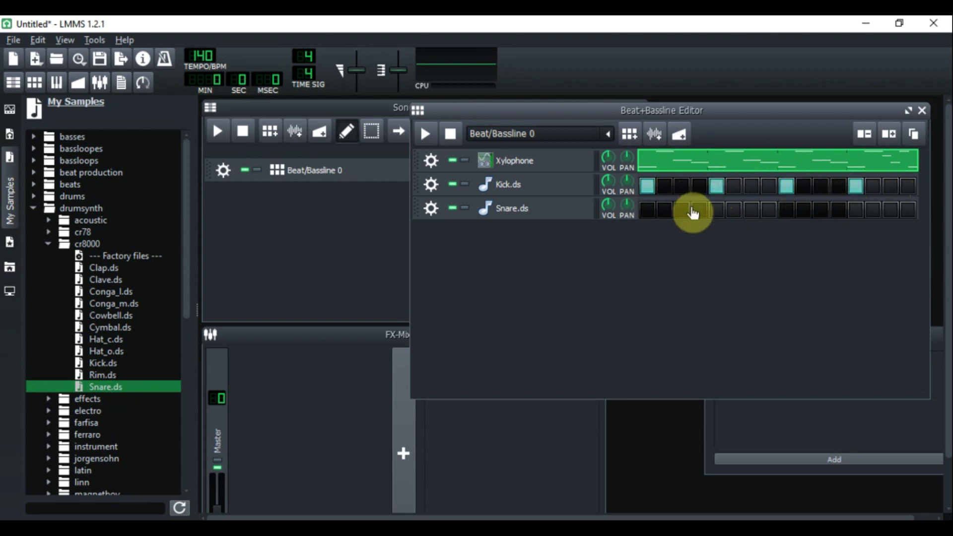
click(684, 214)
click(752, 213)
click(820, 214)
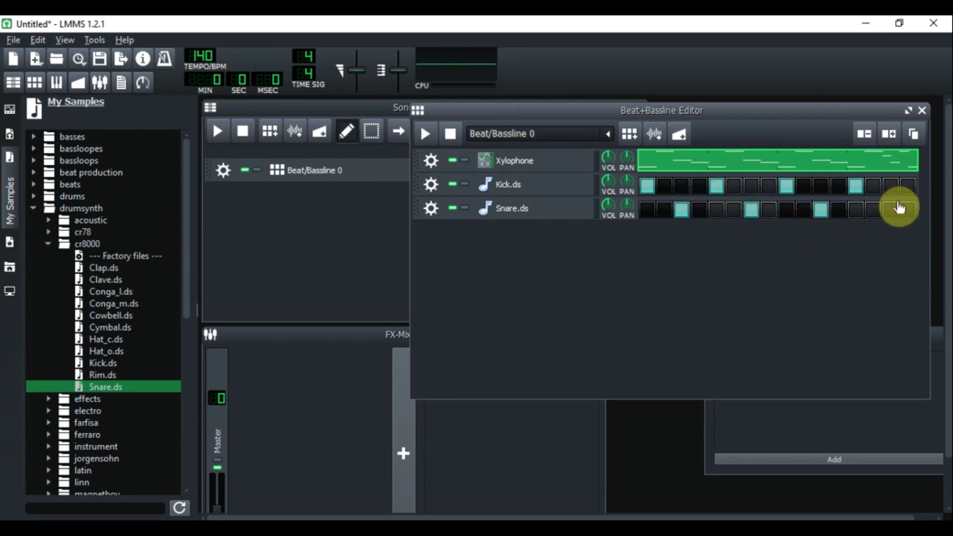
click(892, 214)
Step: Play the beat with the xylophone melody twice, stopping it each time
click(423, 133)
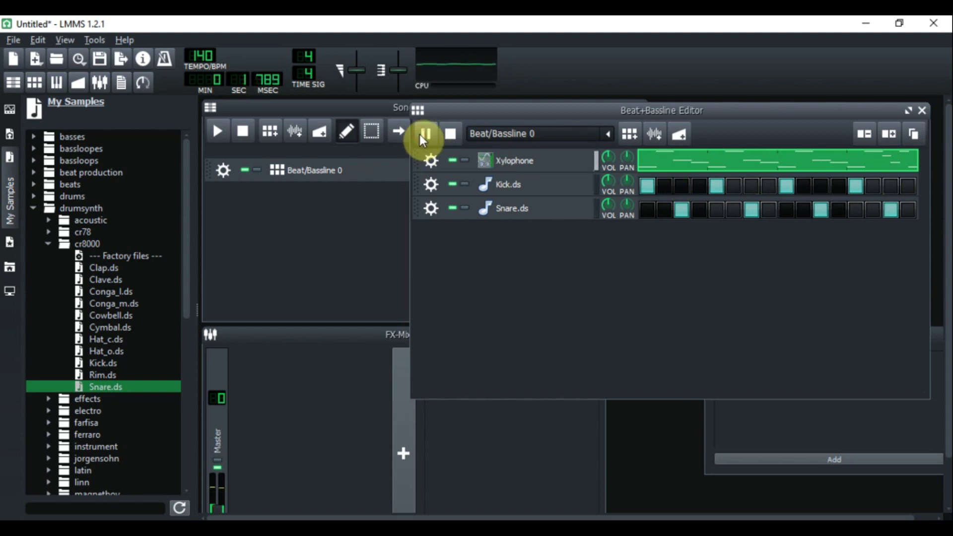
click(450, 134)
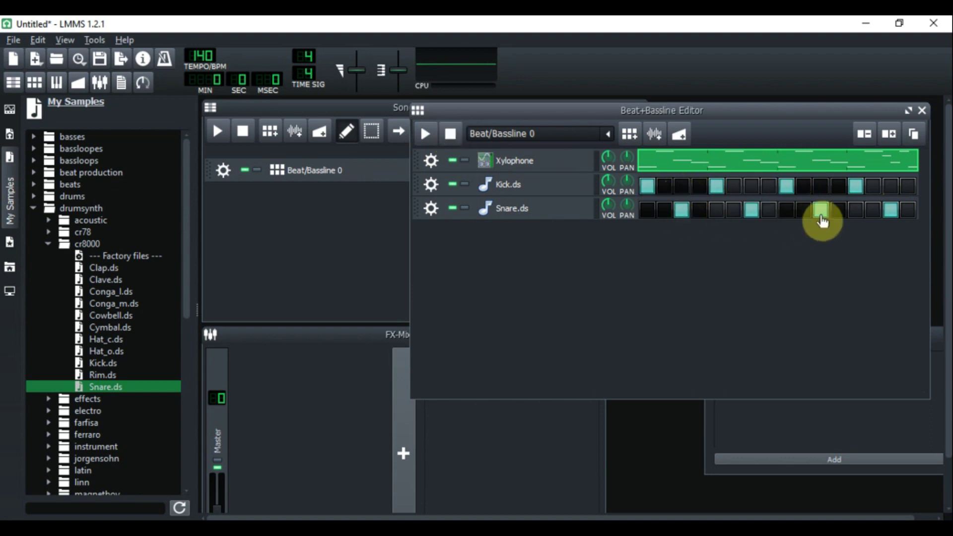
click(428, 138)
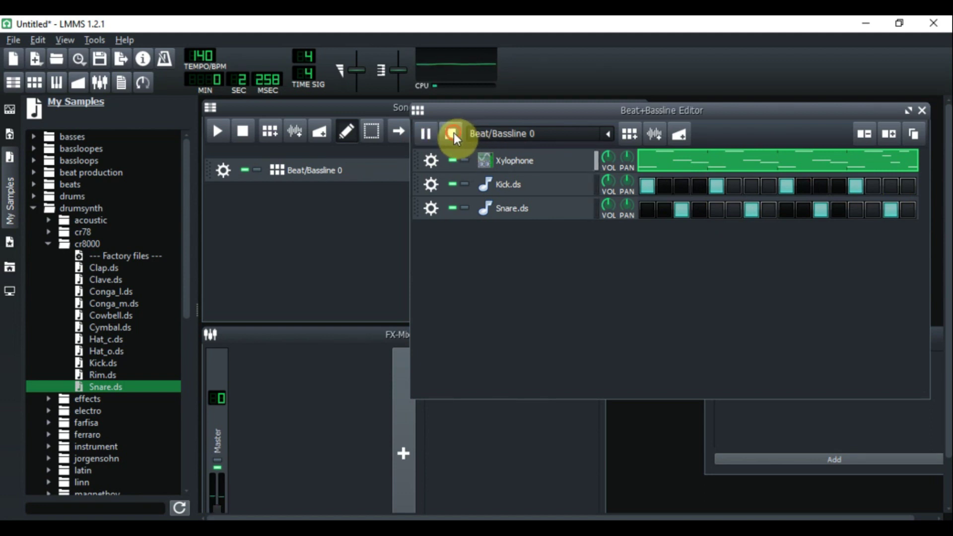
click(451, 133)
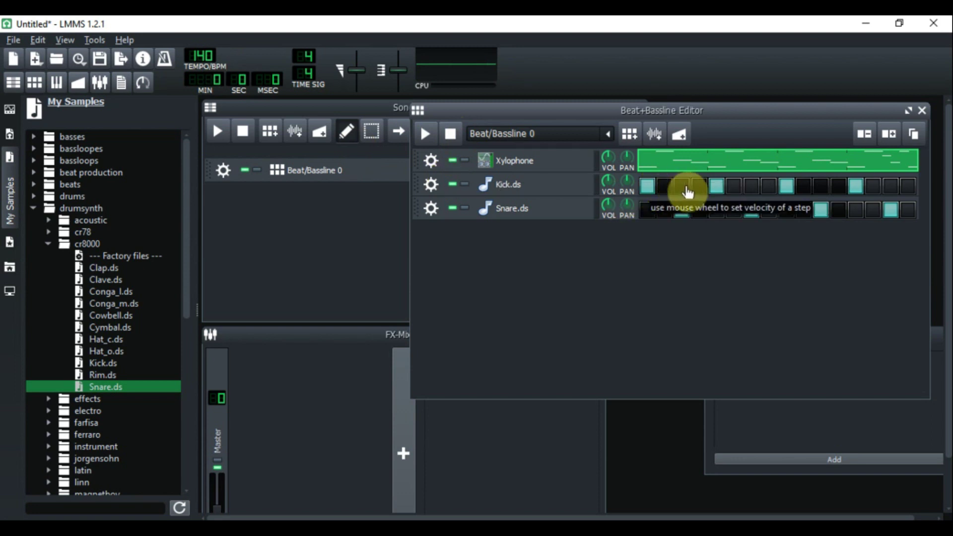
Step: Clear every active snare step and all active kick steps except the first
click(716, 187)
click(682, 209)
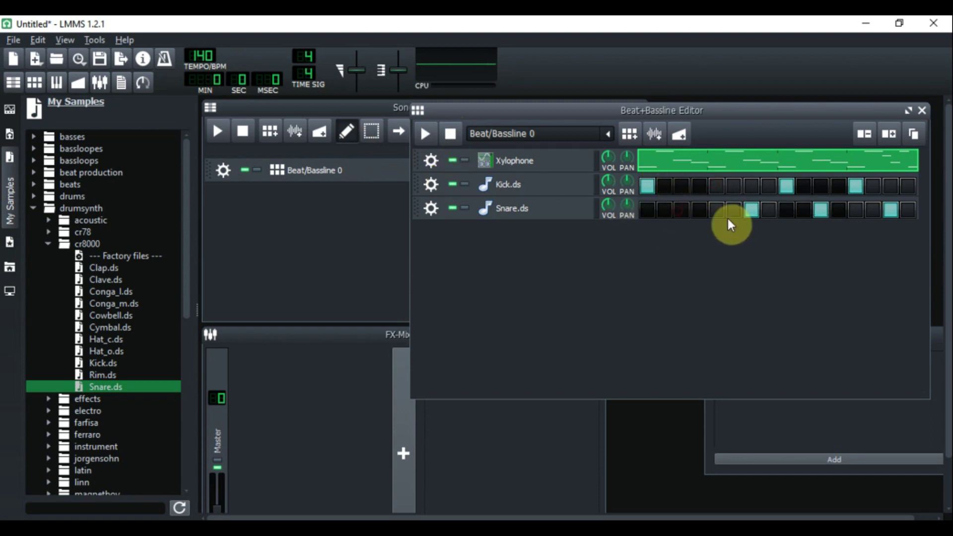
click(753, 211)
click(820, 211)
click(858, 187)
click(890, 210)
click(787, 187)
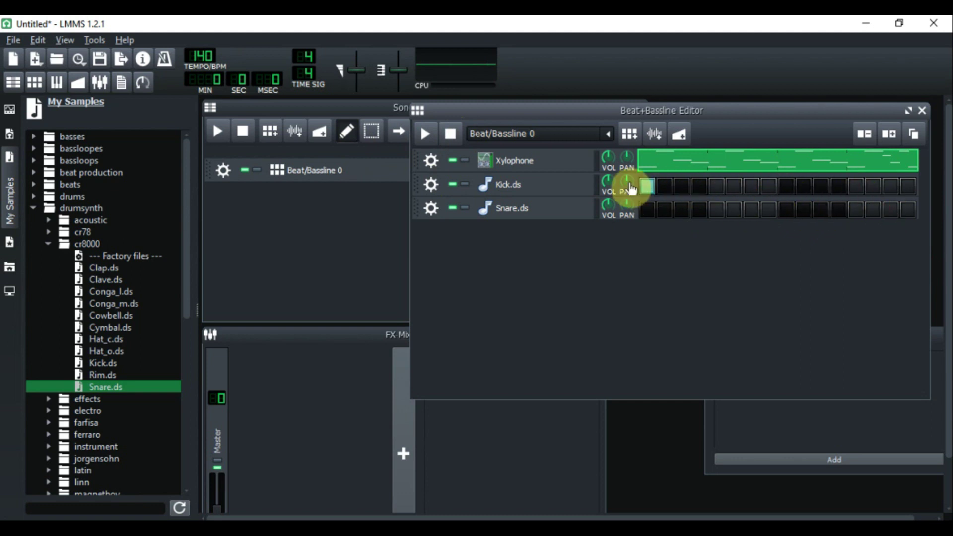
Step: Activate step 9 on the Snare.ds track and play the pattern back
click(787, 211)
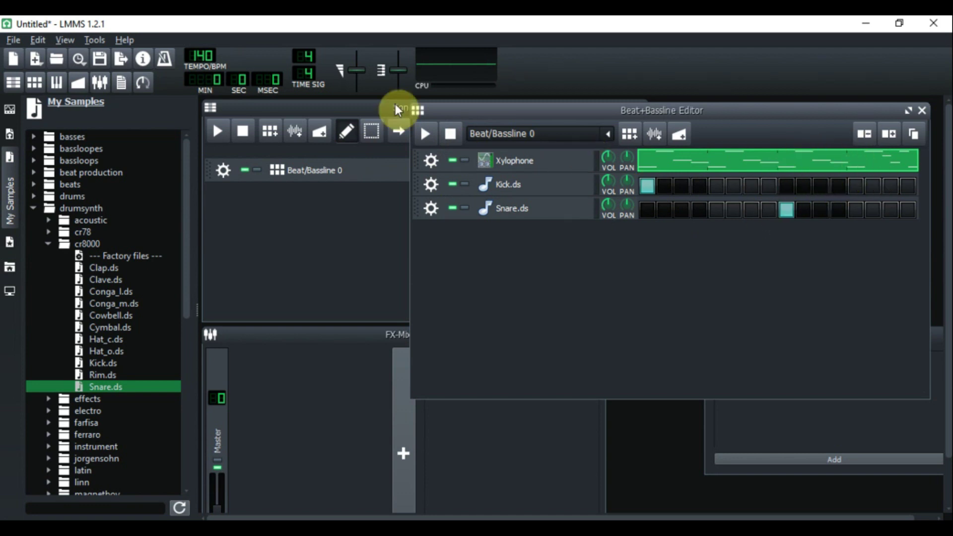
click(424, 136)
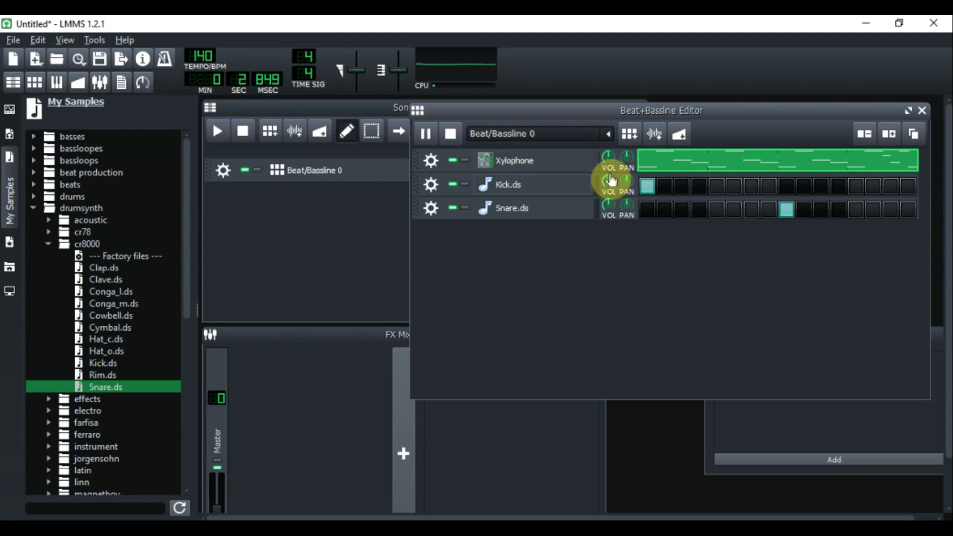
click(451, 134)
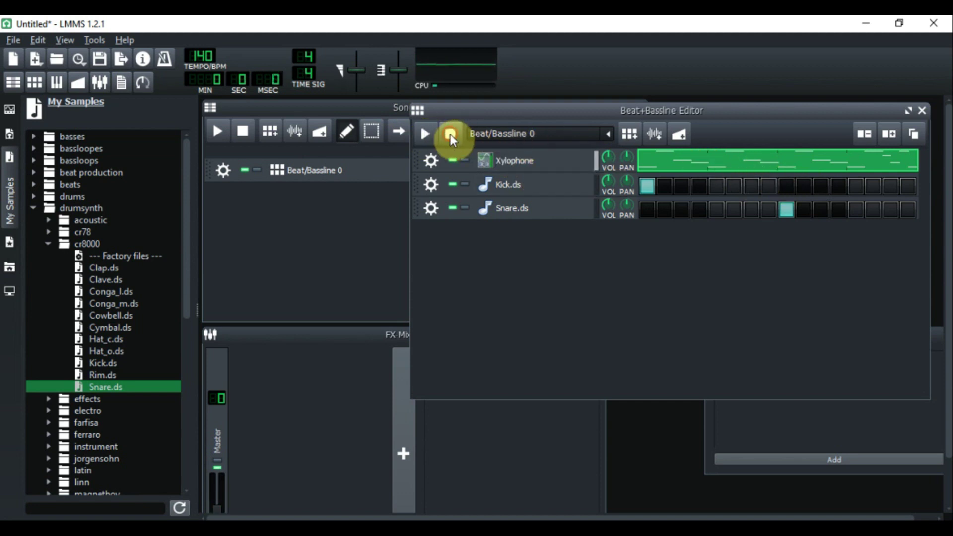
Step: Switch the time display to bars, beats and ticks, then play and stop the pattern
click(213, 78)
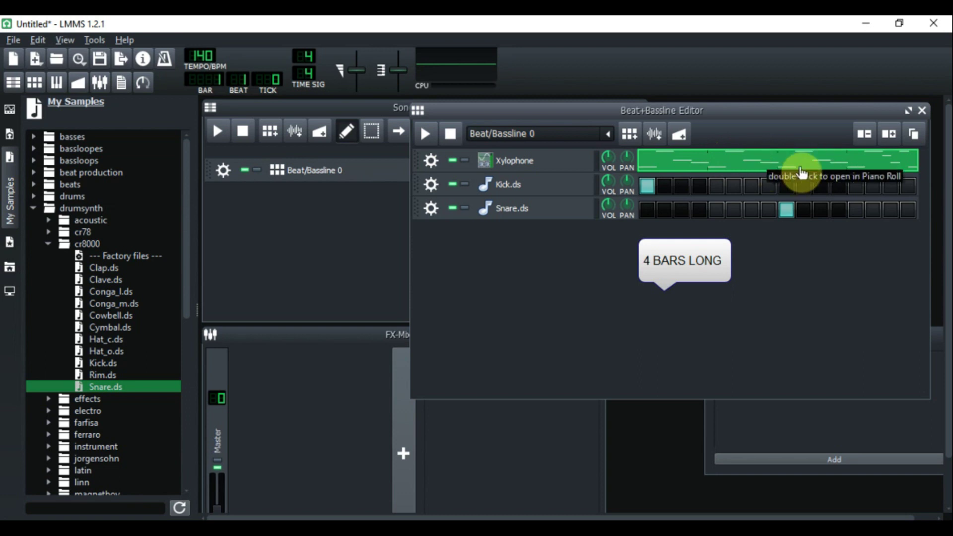
click(424, 134)
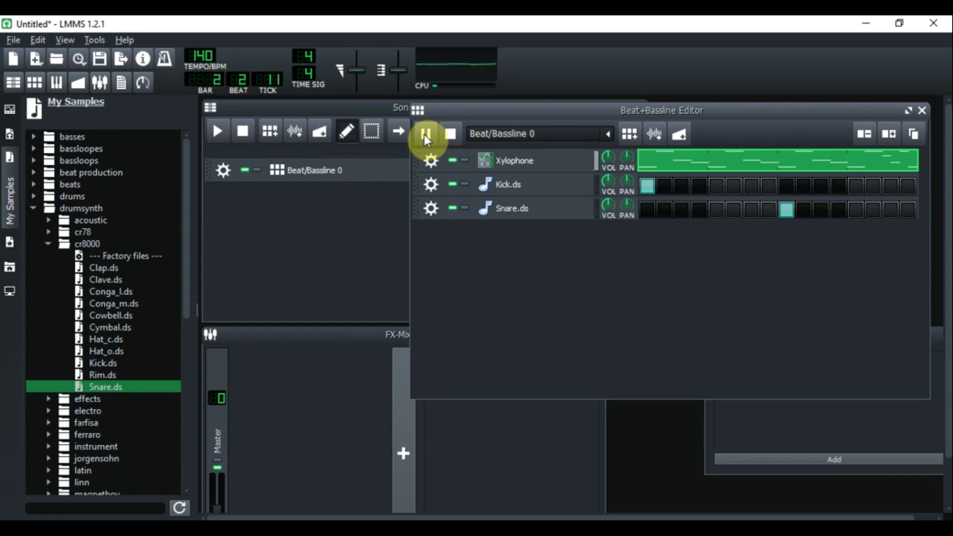
click(451, 136)
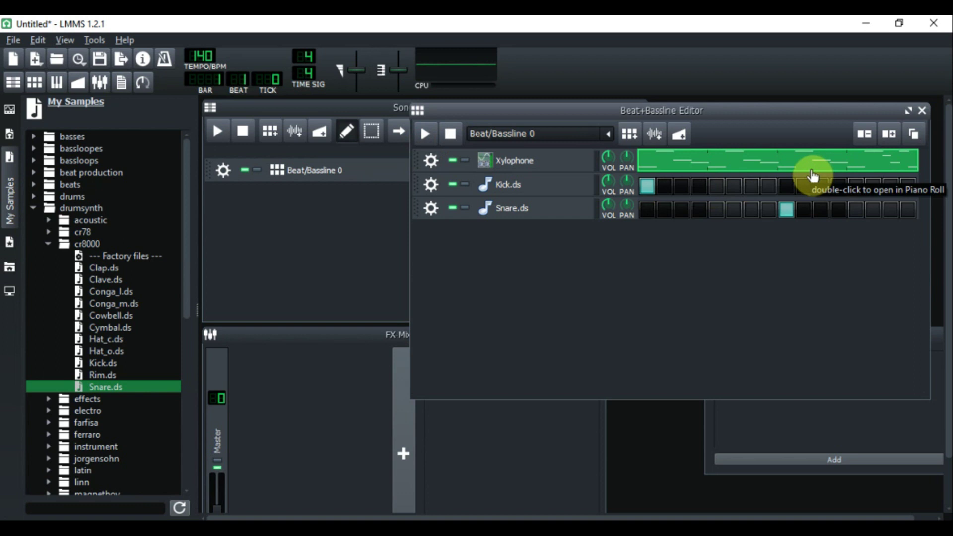
Step: Add a new beat/bassline and activate step 1 on Kick.ds and step 10 on Snare.ds
drag(739, 111, 752, 106)
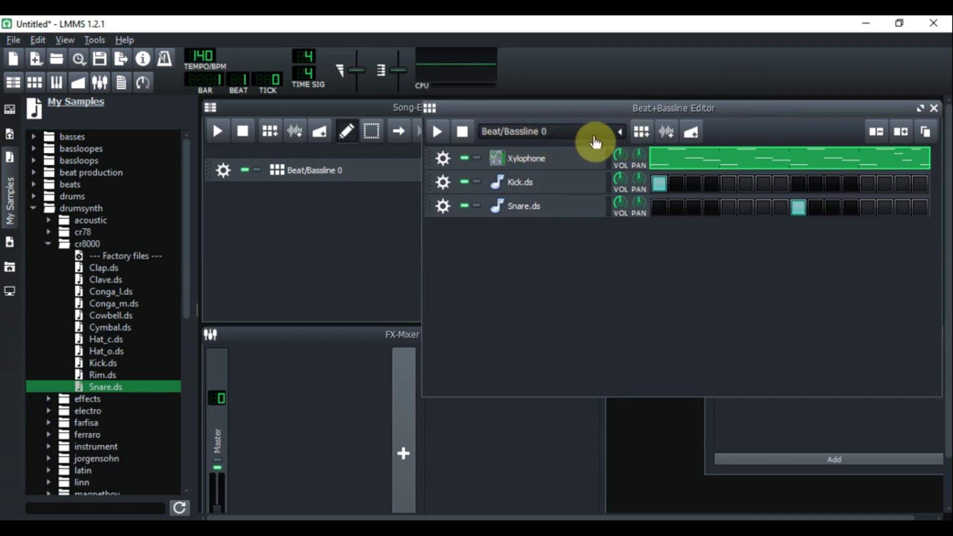
click(644, 132)
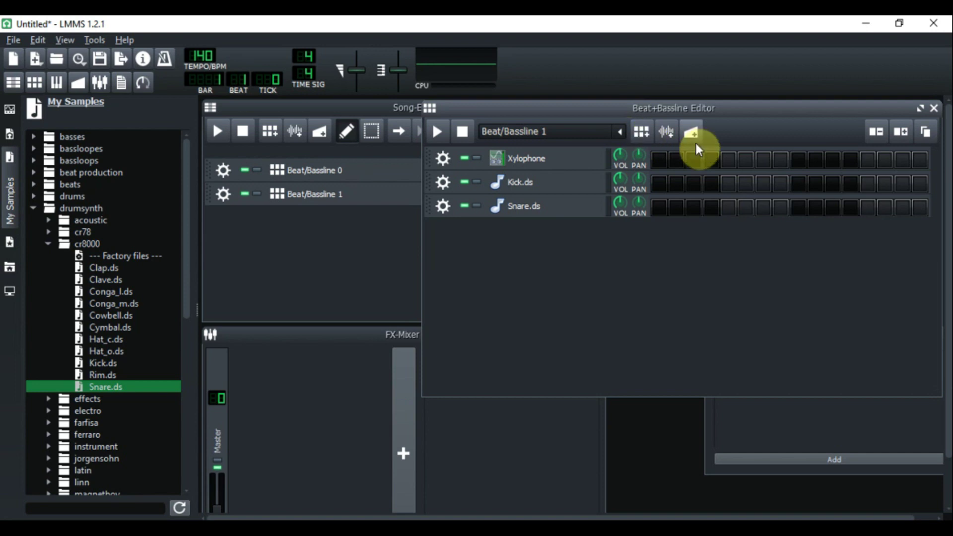
click(660, 185)
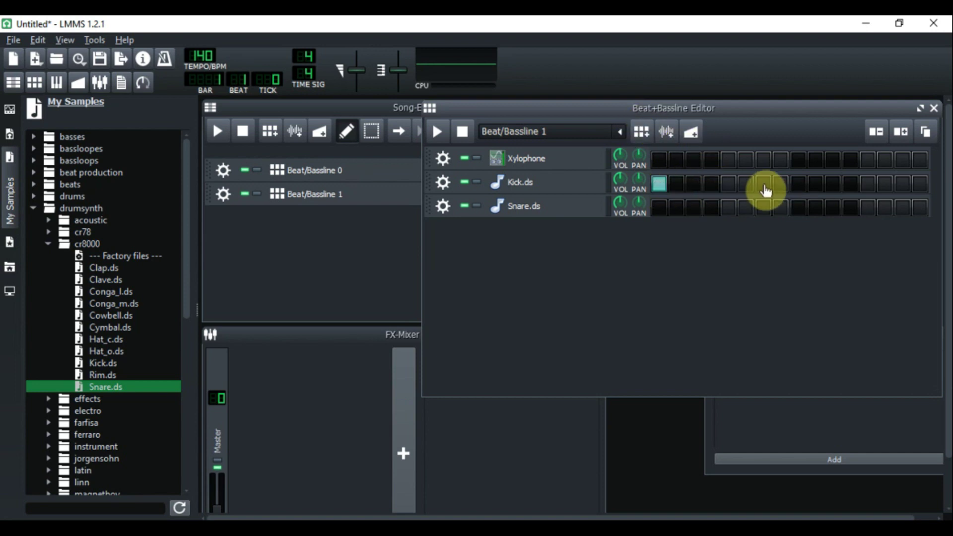
click(815, 209)
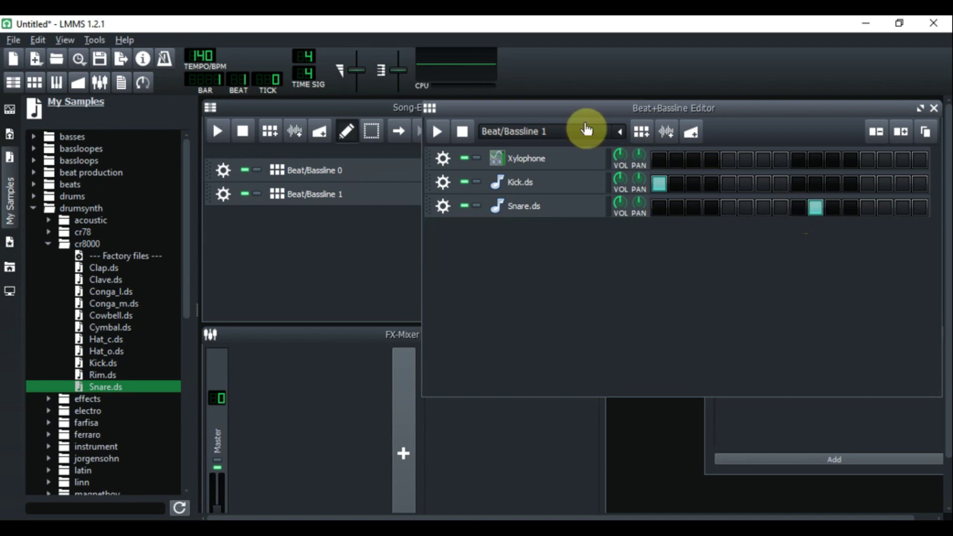
Step: Clear the kick and snare steps from Beat/Bassline 0, keeping the xylophone melody, and switch back to Beat/Bassline 1
click(619, 133)
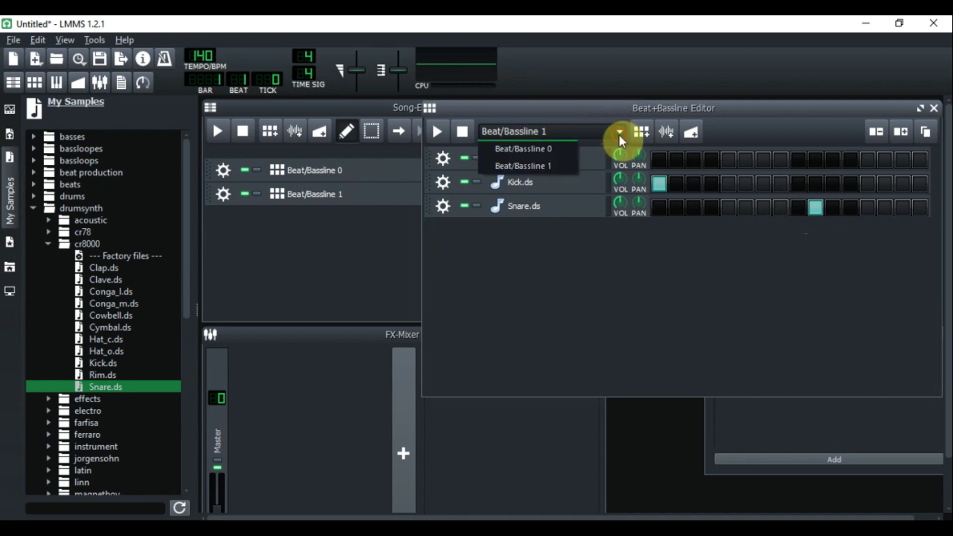
click(555, 150)
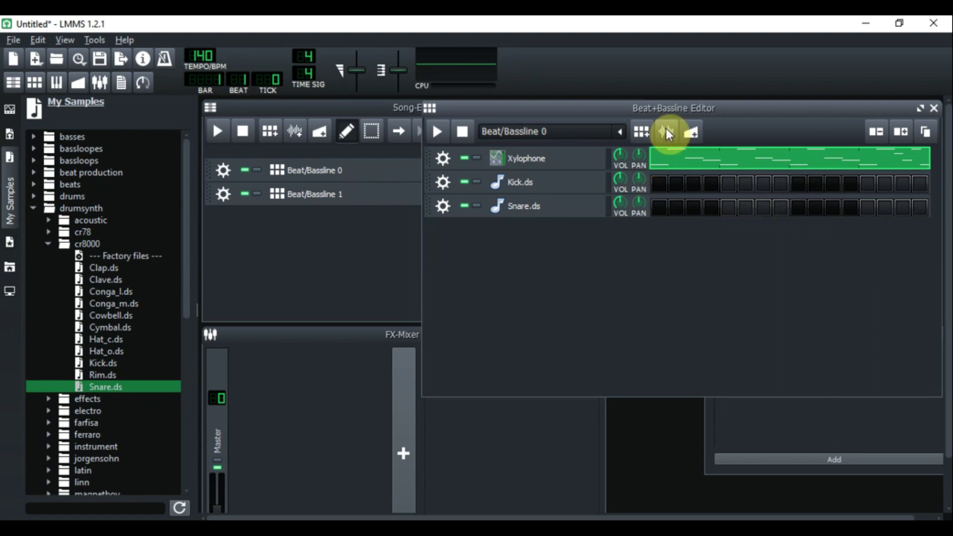
drag(656, 106, 818, 106)
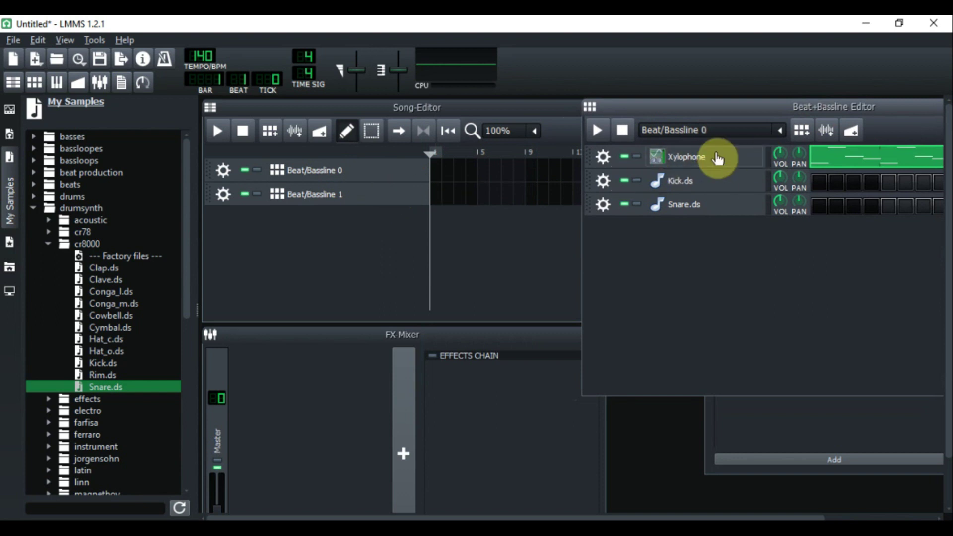
click(779, 131)
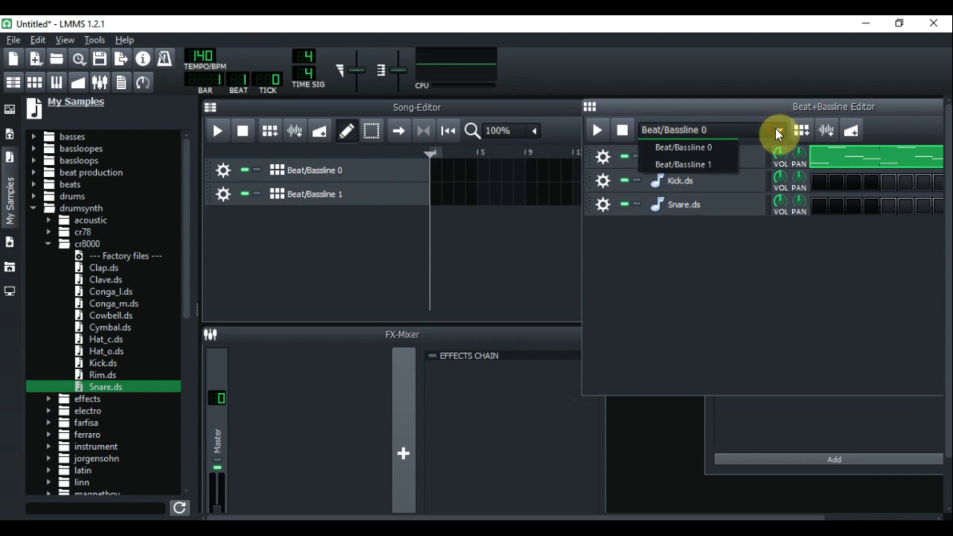
click(683, 164)
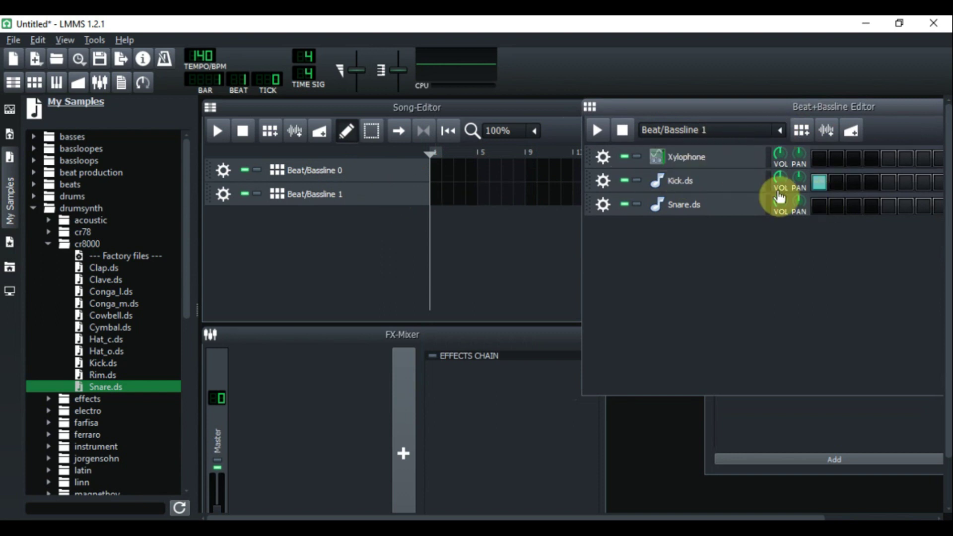
Step: Place Beat/Bassline 0 and Beat/Bassline 1 at bar 1 in the Song-Editor and extend the Beat/Bassline 1 block to four bars
click(439, 175)
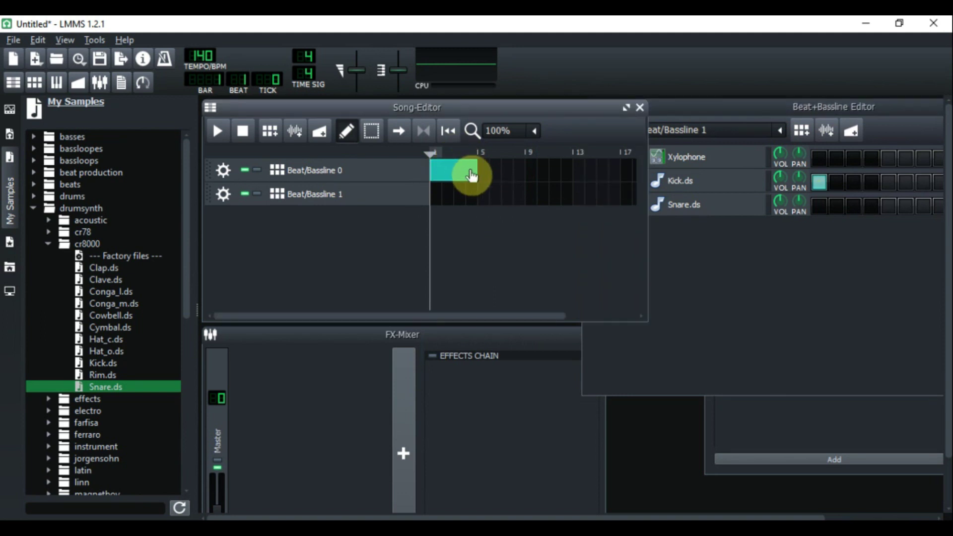
click(437, 196)
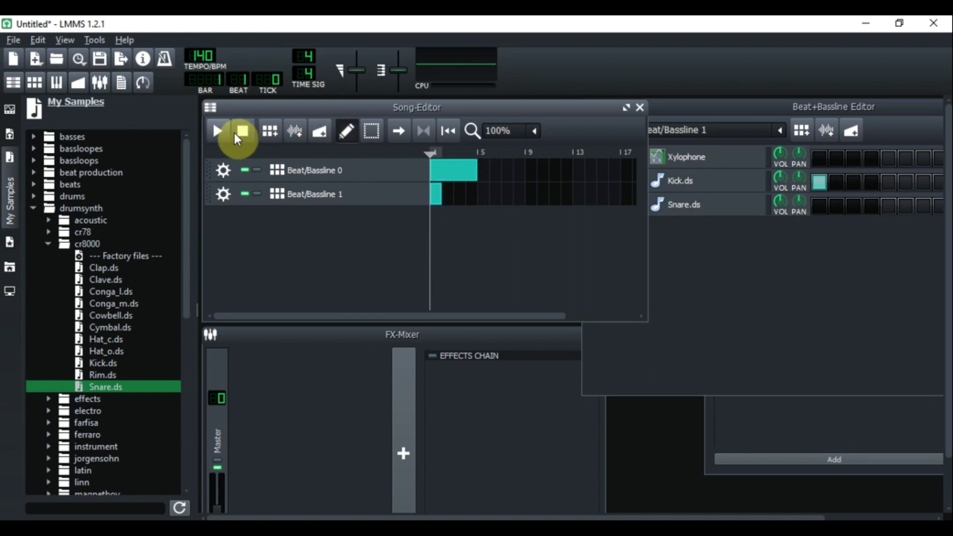
click(217, 131)
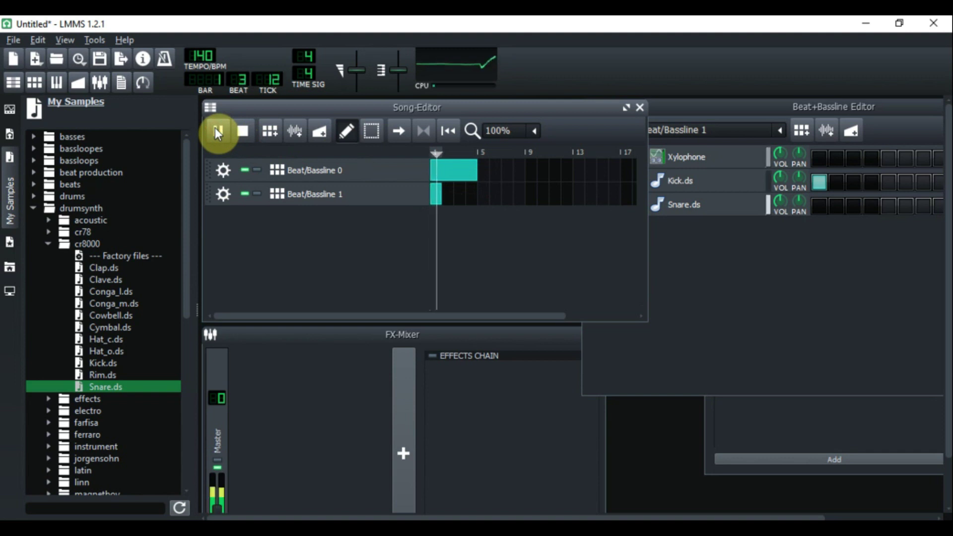
click(242, 130)
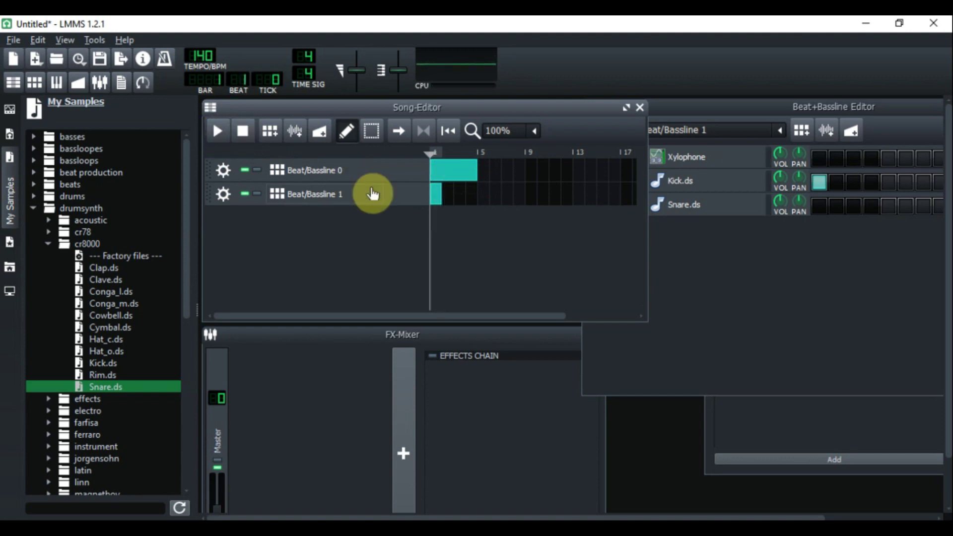
drag(441, 194, 476, 194)
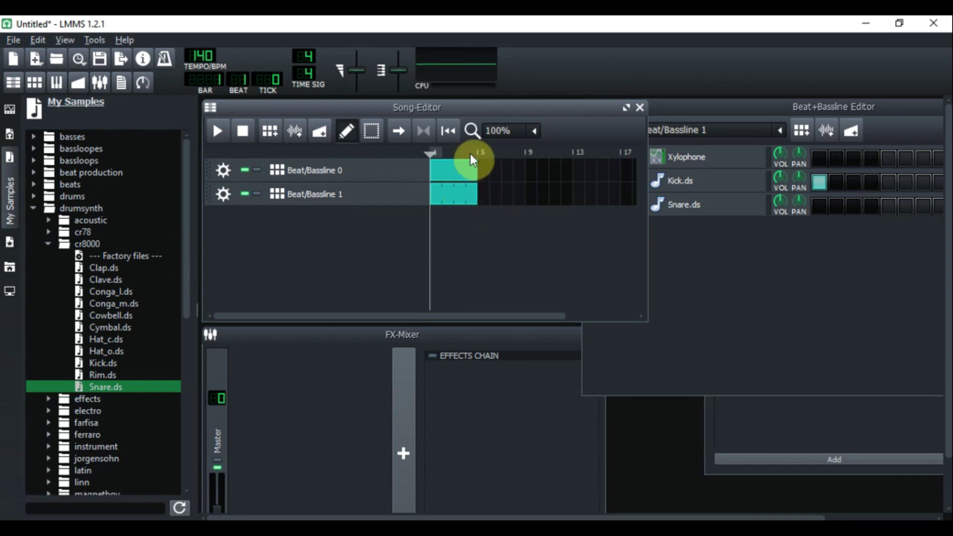
Step: Enable loop points in the Song-Editor with the loop ending at bar 5, and play the song
click(423, 132)
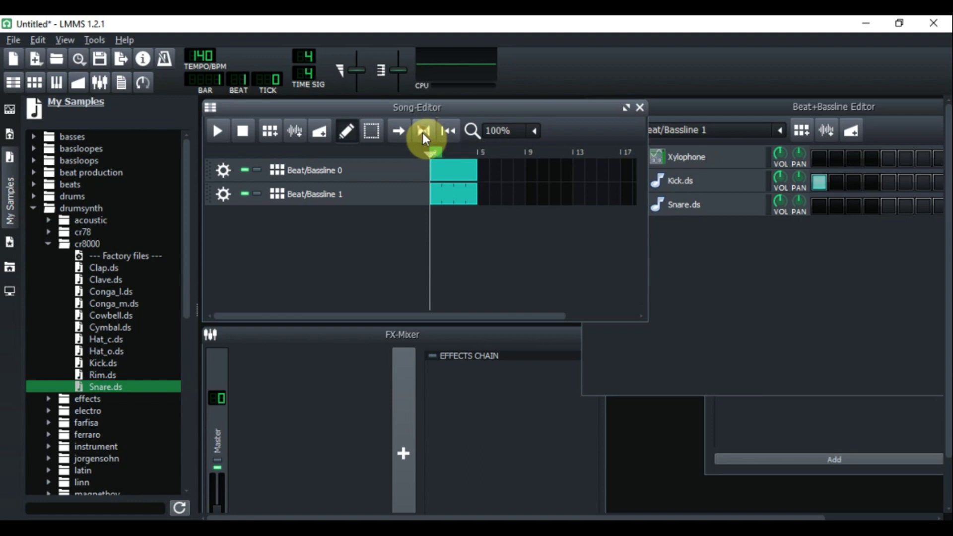
right_click(474, 152)
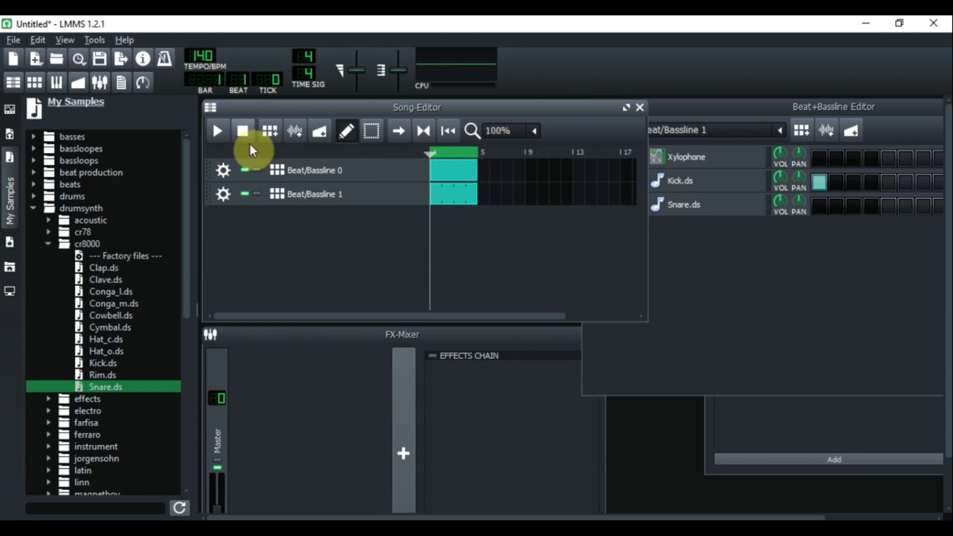
click(218, 132)
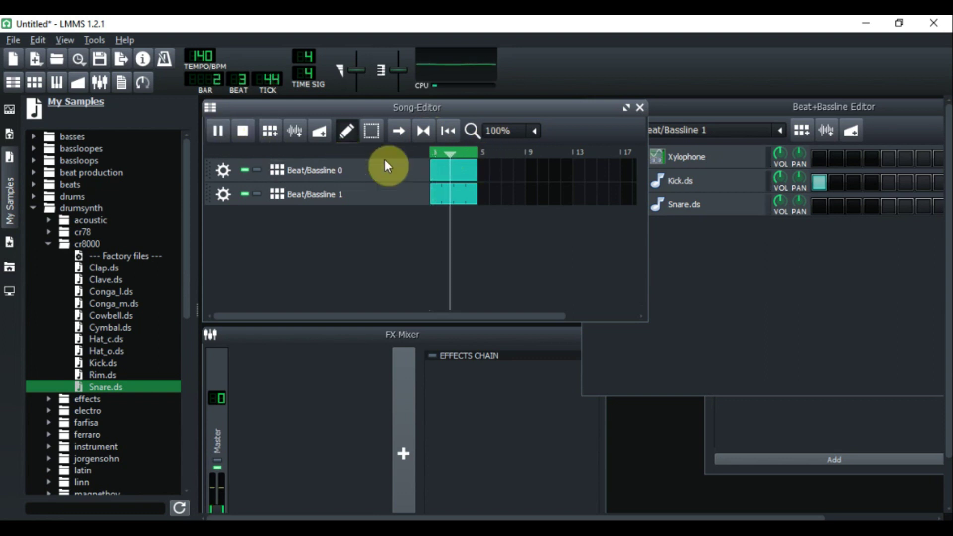
Step: Move the Snare.ds hit in Beat/Bassline 1 to step 9 while the loop plays, and stop the song
drag(744, 108, 654, 108)
click(877, 209)
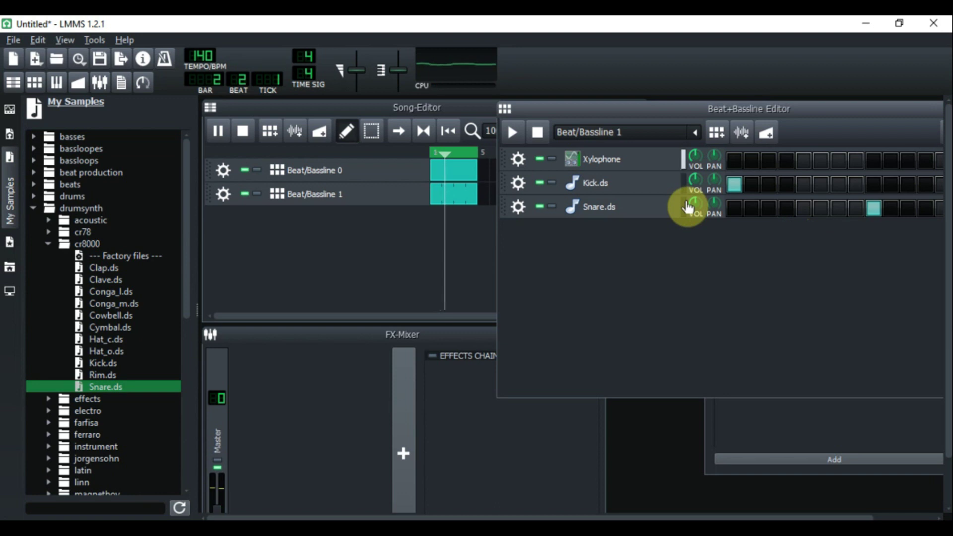
drag(627, 106, 585, 105)
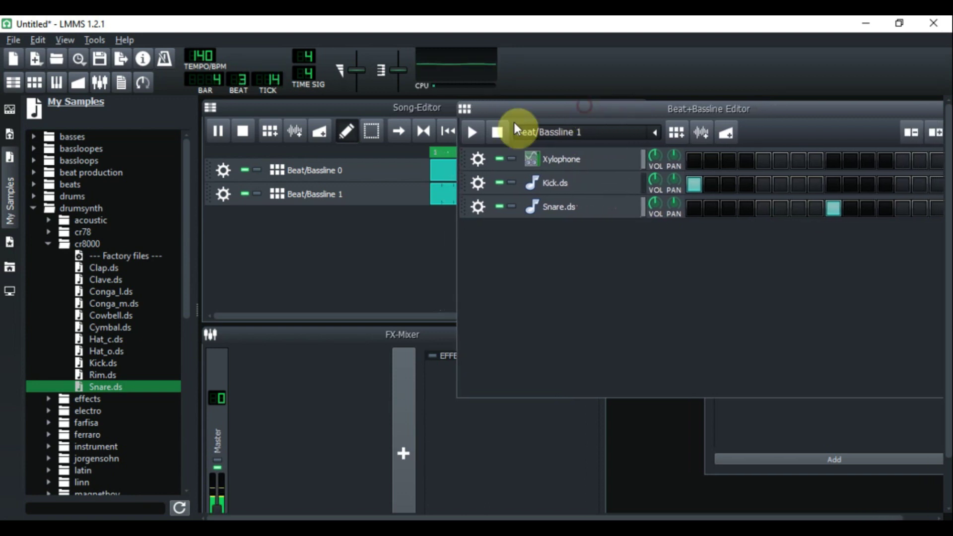
click(242, 131)
click(243, 131)
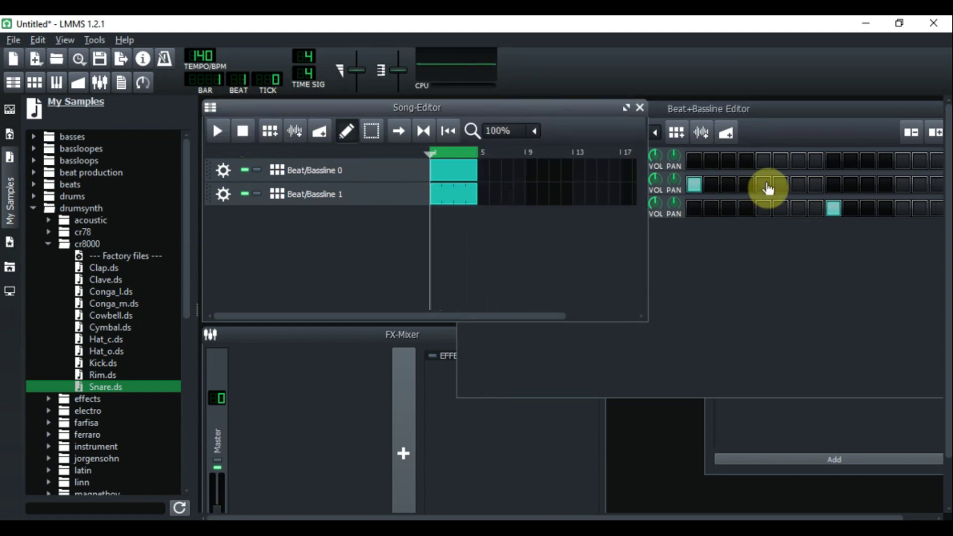
Step: Activate steps 5, 6 and 7 on the Kick.ds track of Beat/Bassline 1, and play and stop the song
click(799, 185)
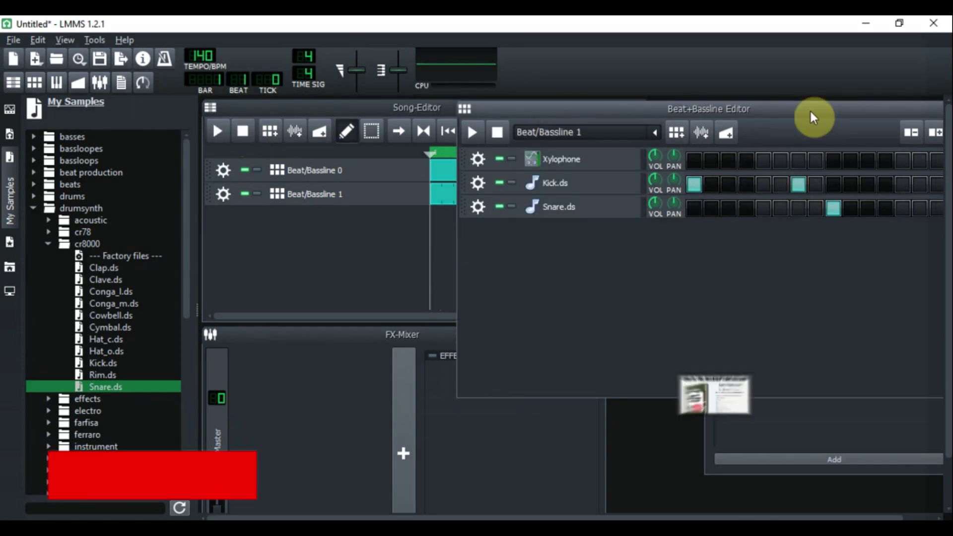
drag(810, 109, 696, 102)
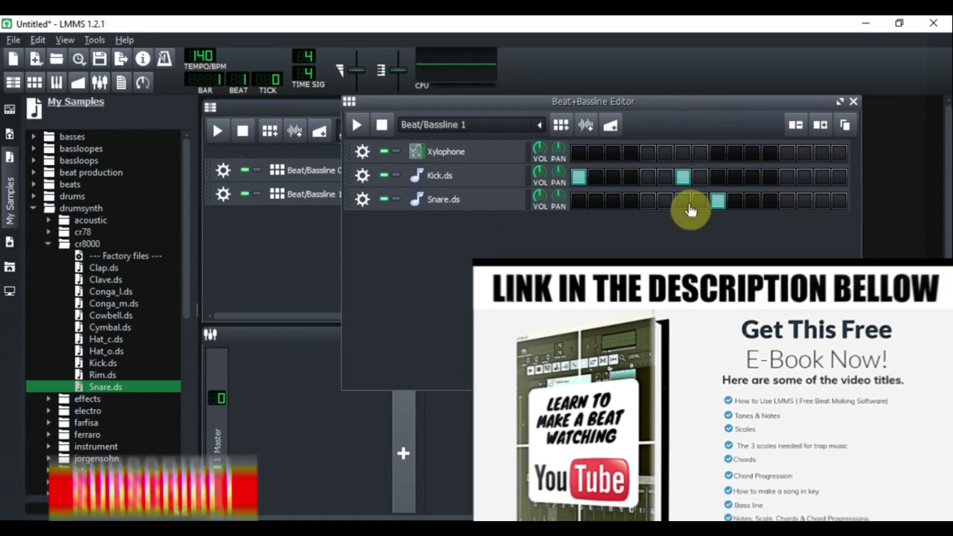
click(665, 177)
click(649, 176)
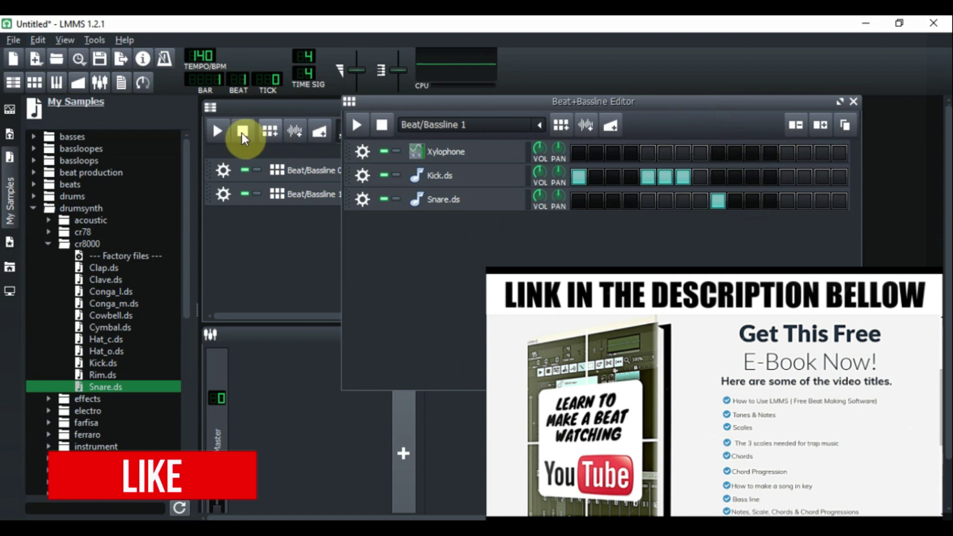
click(217, 130)
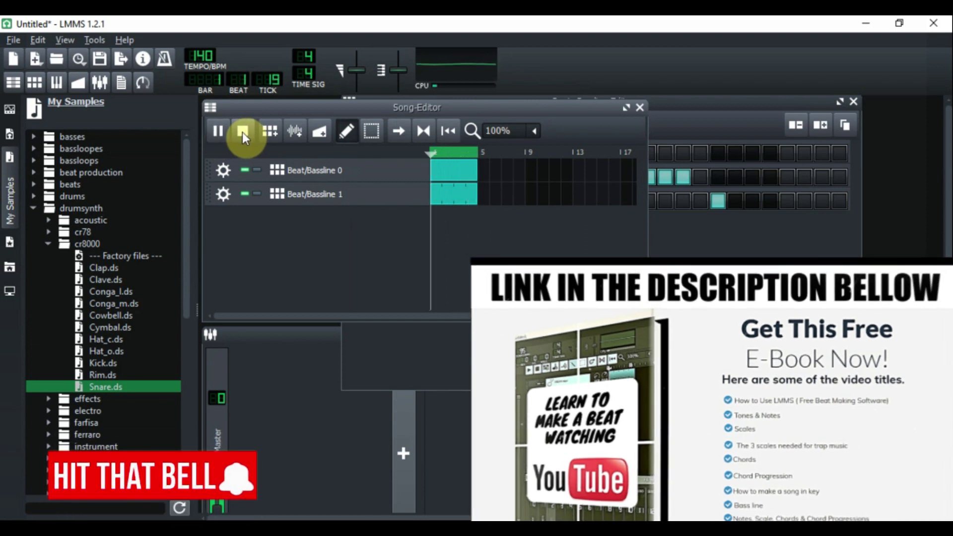
click(242, 132)
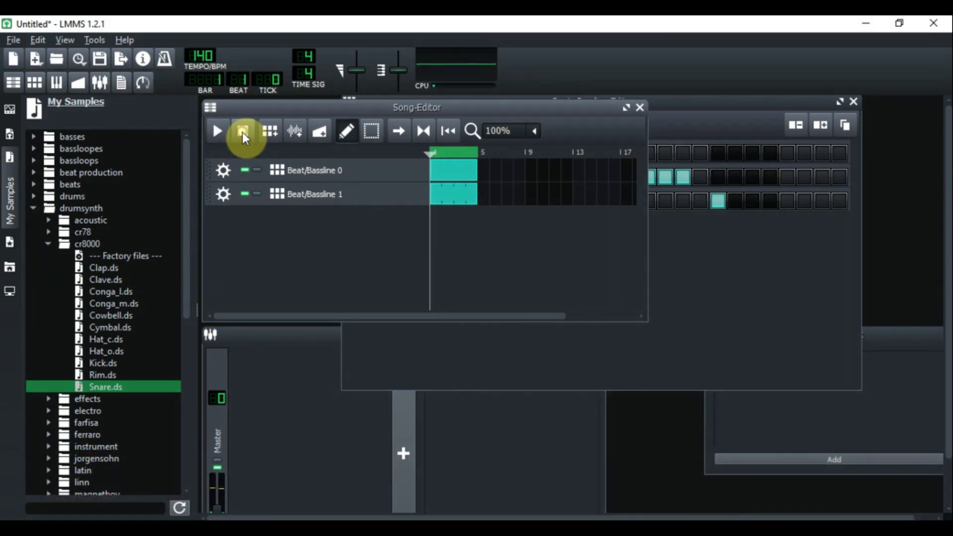
Step: Add 16 more steps to both the Kick.ds and Snare.ds tracks in Beat/Bassline 1
drag(697, 108, 762, 114)
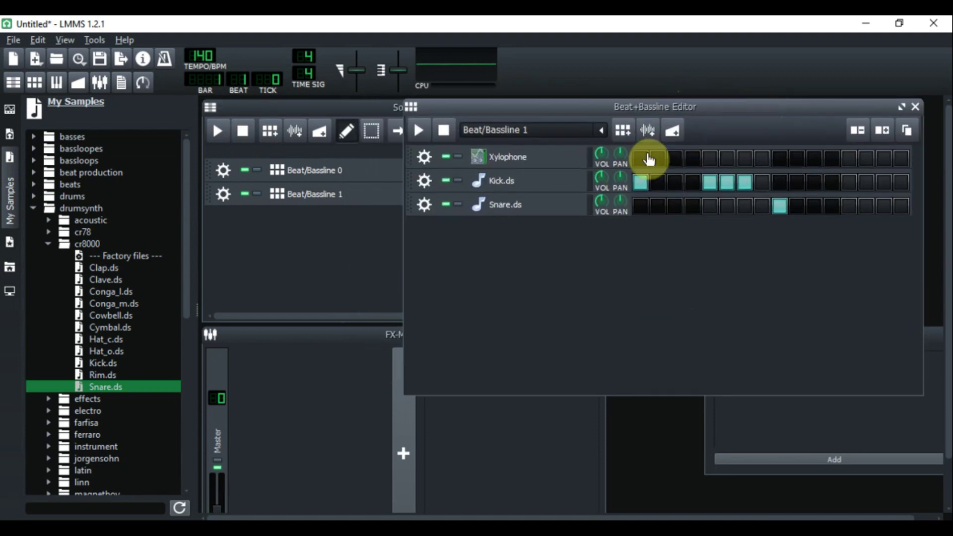
right_click(641, 185)
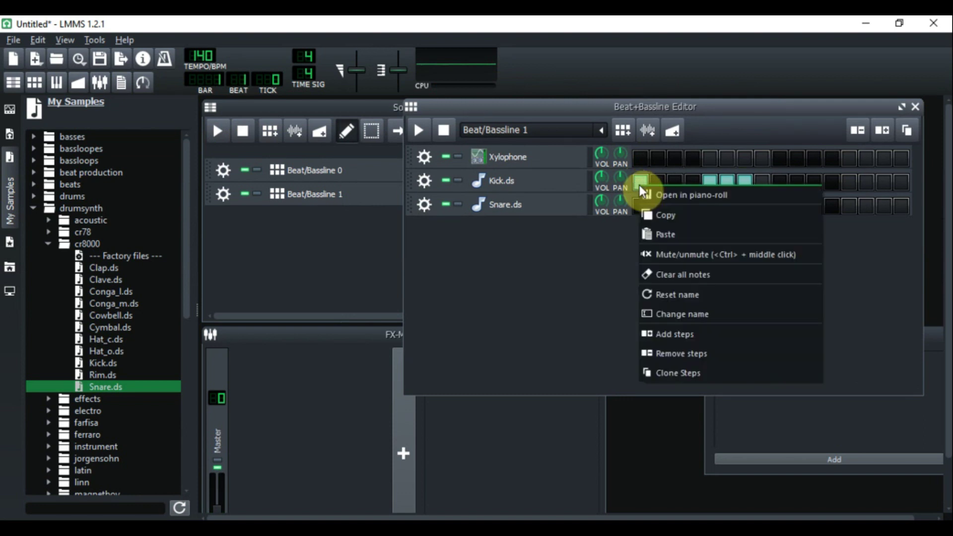
click(674, 343)
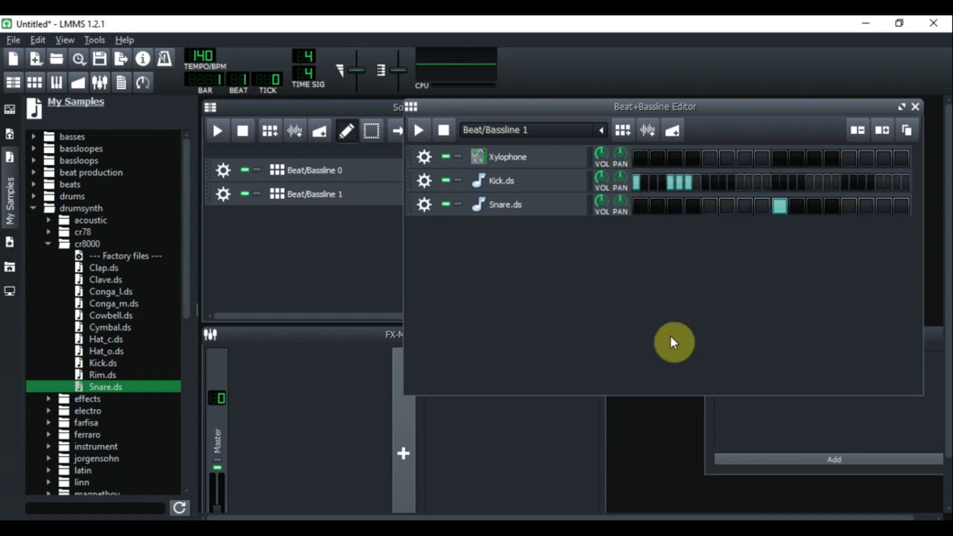
right_click(641, 213)
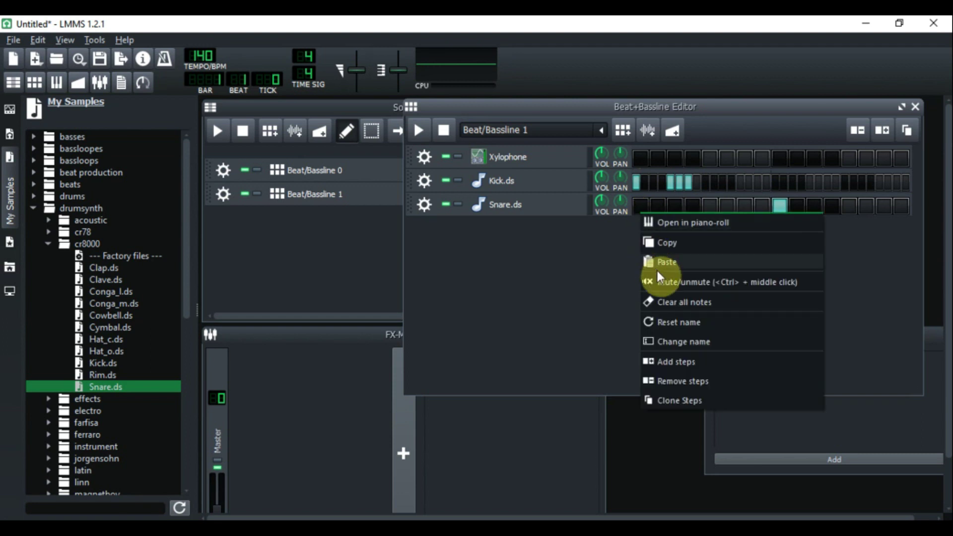
click(664, 359)
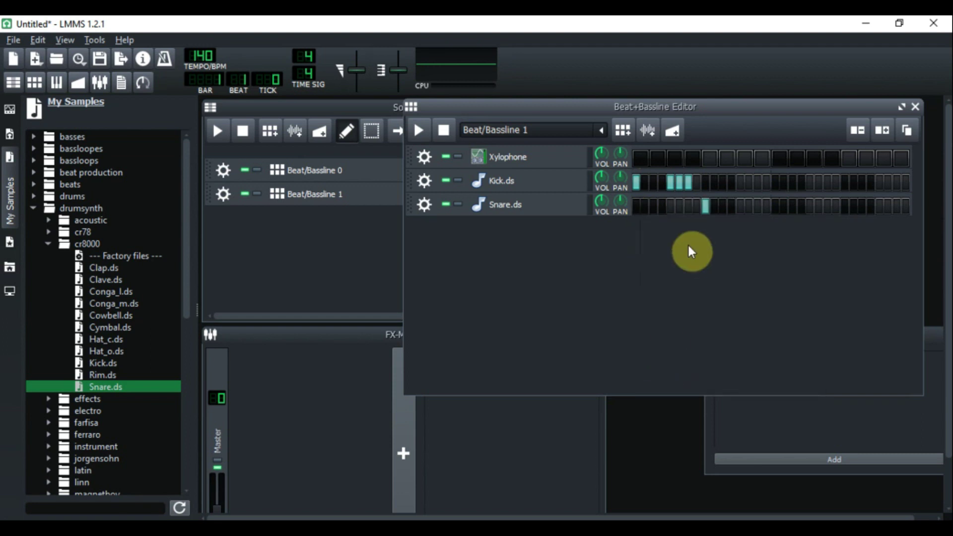
Step: Activate Kick.ds steps 17 and 23 and Snare.ds steps 15, 19 and 25, and move the editor below the Song-Editor tracks
click(706, 207)
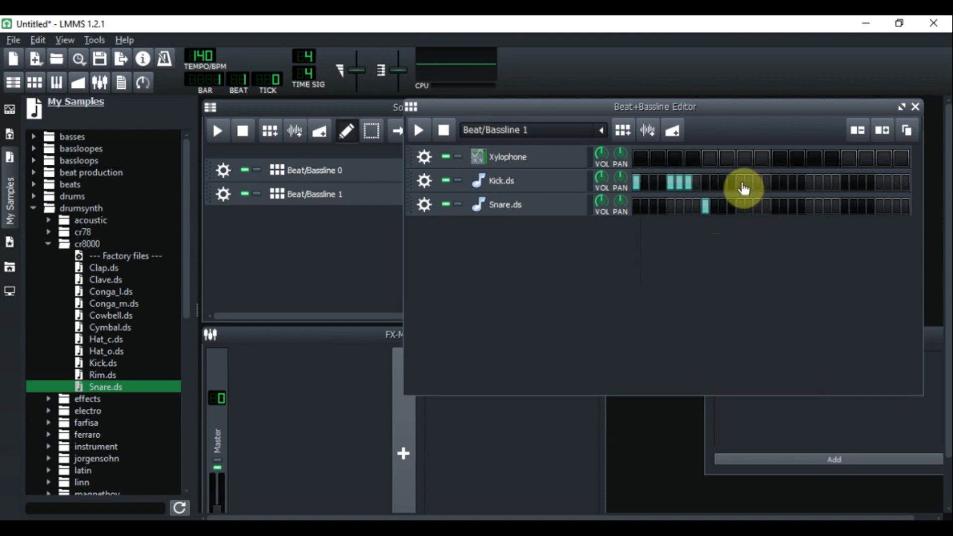
click(778, 187)
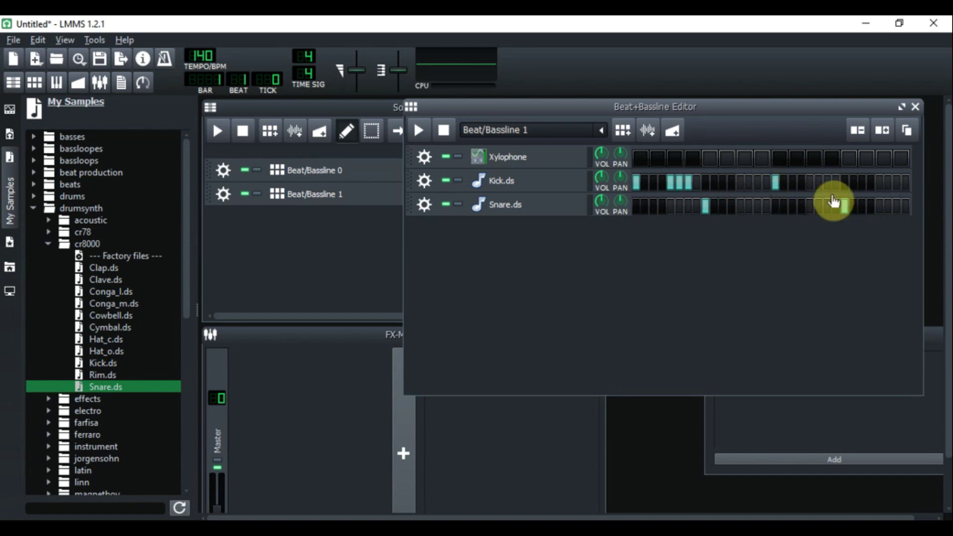
click(758, 208)
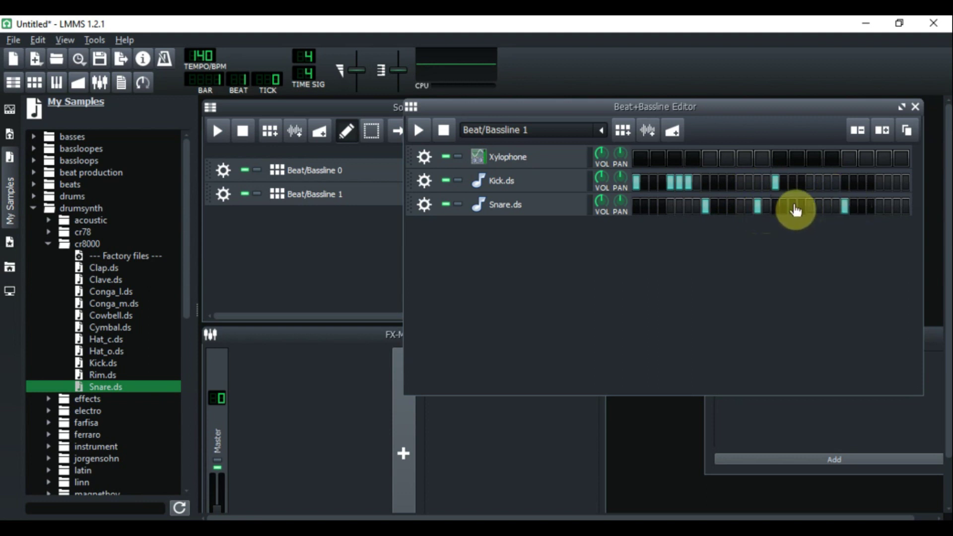
click(793, 207)
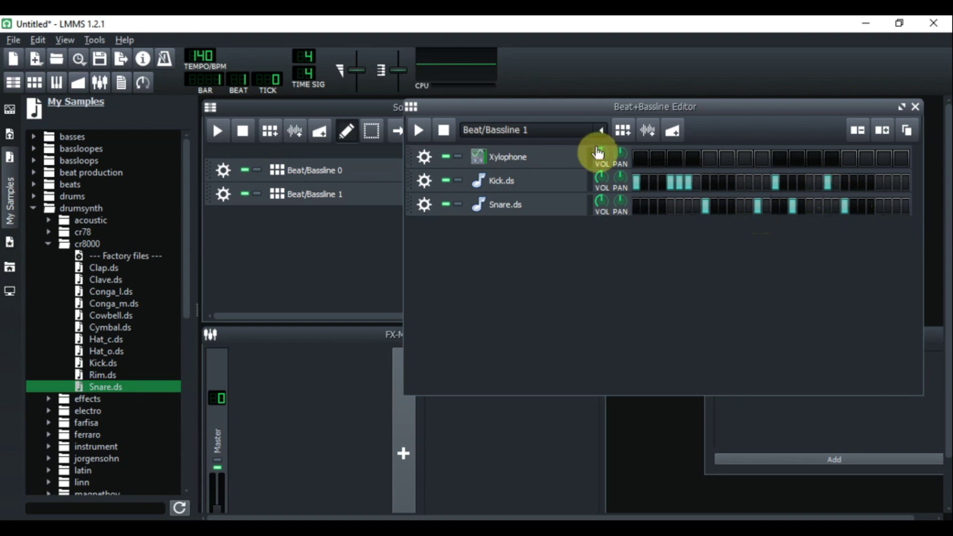
drag(493, 113, 485, 243)
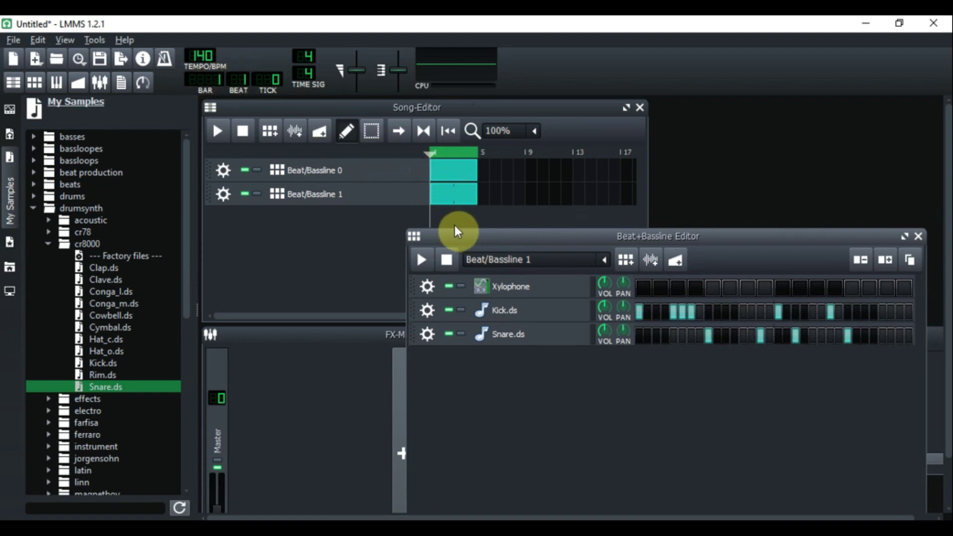
Step: Play and stop the song, move the Beat+Bassline Editor up over the Song-Editor, and set the tempo to 70 BPM
click(214, 132)
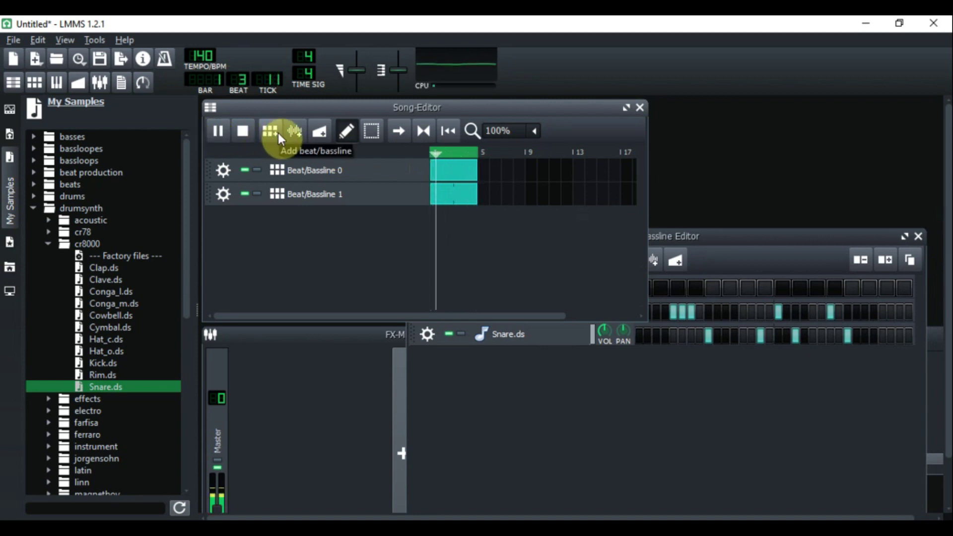
click(242, 131)
drag(706, 237, 697, 114)
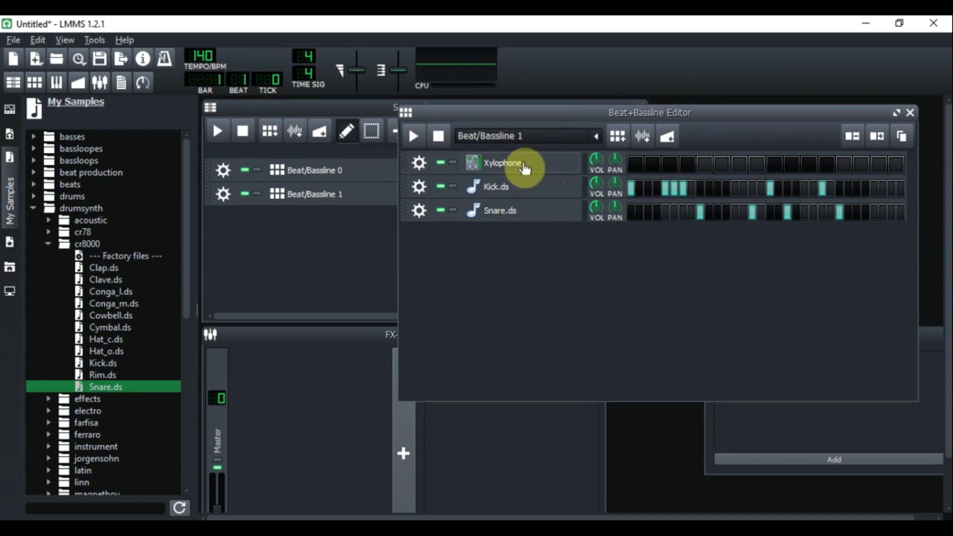
click(203, 54)
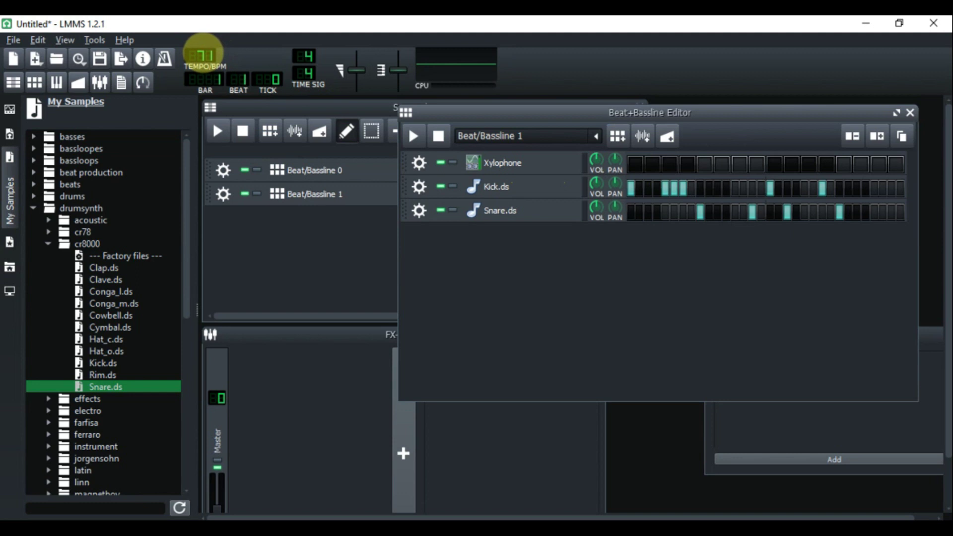
drag(203, 54, 231, 77)
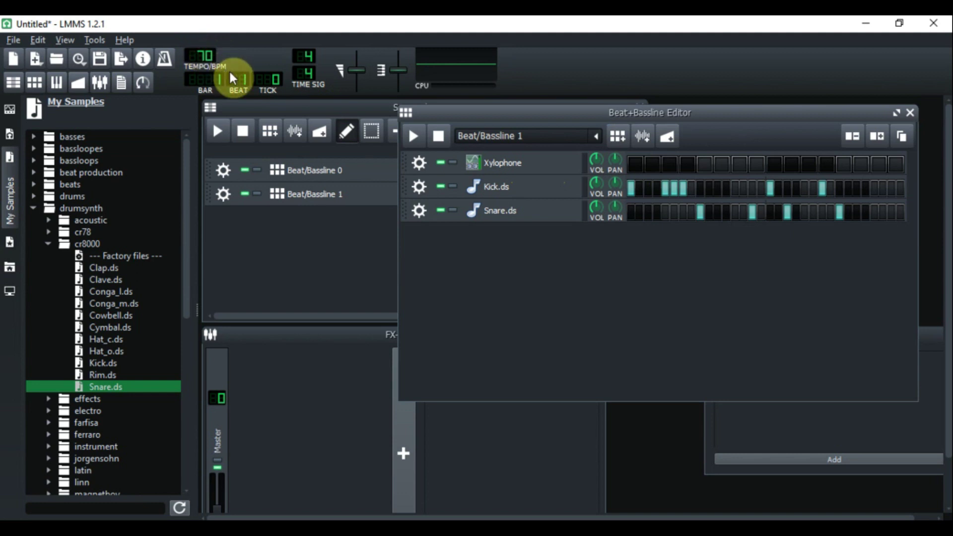
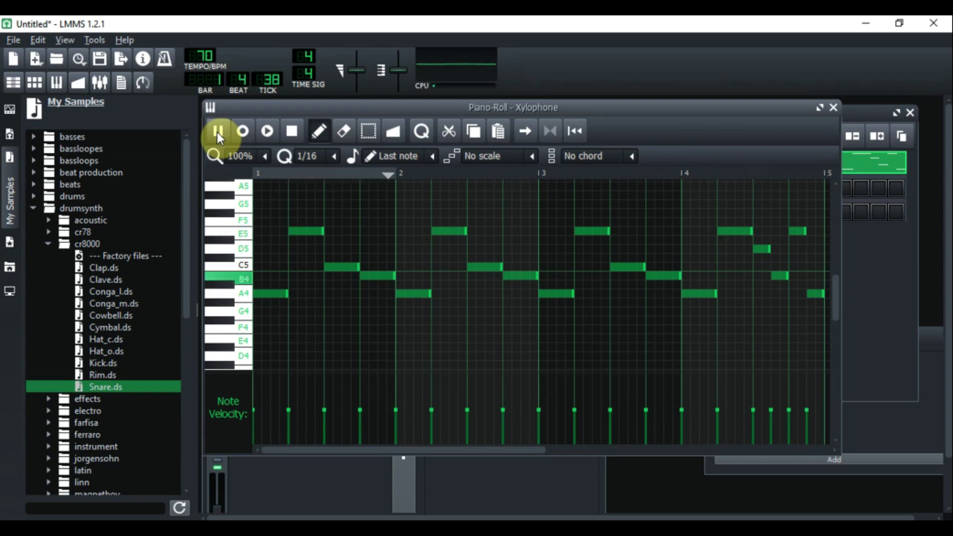
Step: Stop the Xylophone melody of Beat/Bassline 0 and erase all of its notes
click(292, 132)
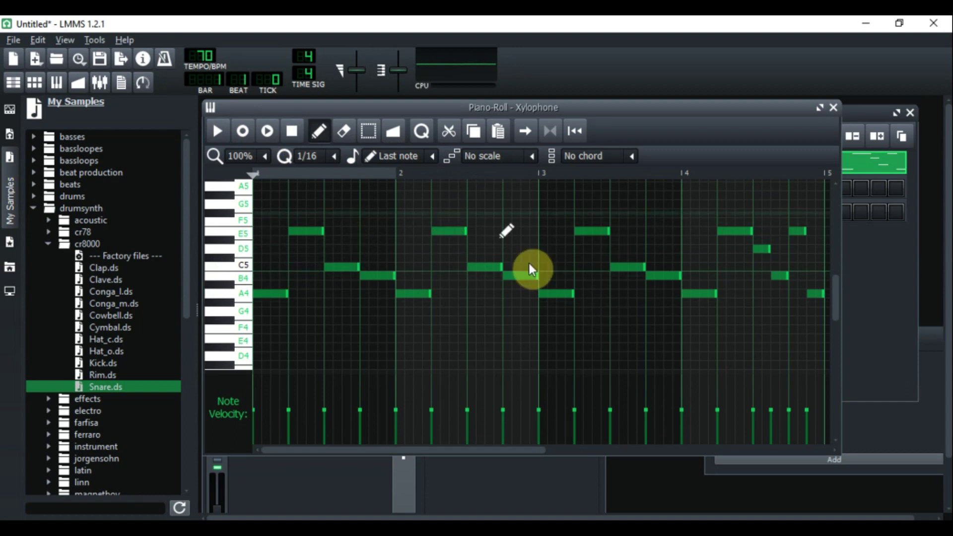
click(343, 131)
mouse_move(277, 293)
mouse_down()
mouse_move(314, 192)
mouse_move(327, 249)
mouse_move(368, 283)
mouse_move(424, 223)
mouse_move(461, 305)
mouse_move(390, 308)
mouse_move(485, 268)
mouse_move(533, 300)
mouse_move(555, 267)
mouse_move(622, 221)
mouse_move(575, 246)
mouse_move(664, 292)
mouse_move(659, 270)
mouse_move(738, 302)
mouse_move(690, 298)
mouse_move(733, 226)
mouse_move(776, 266)
mouse_move(773, 274)
mouse_move(766, 253)
mouse_move(810, 297)
mouse_move(792, 232)
mouse_up()
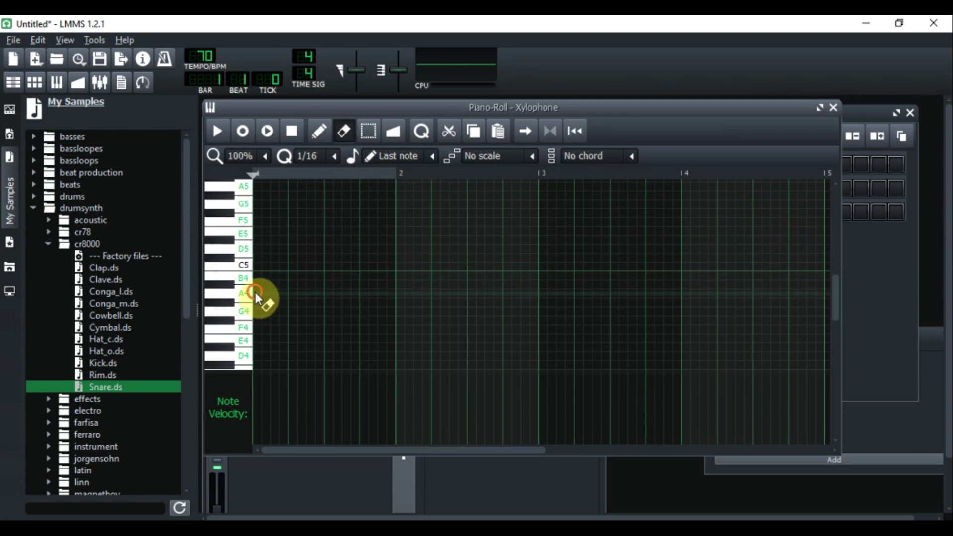
Step: Draw 1/16 notes A4, E5, C5 and B4 on steps 1, 3, 5 and 7 of bar 1, and play and stop them
click(317, 130)
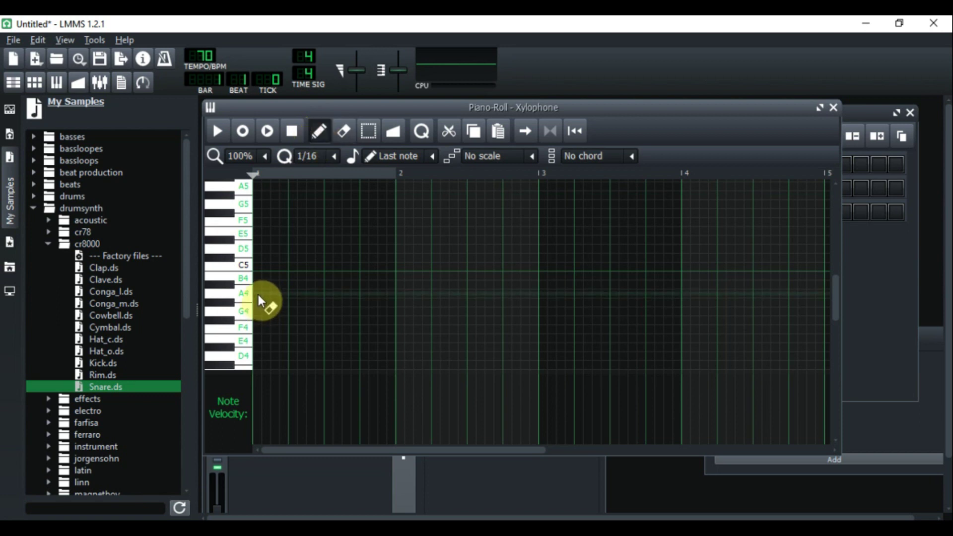
click(258, 294)
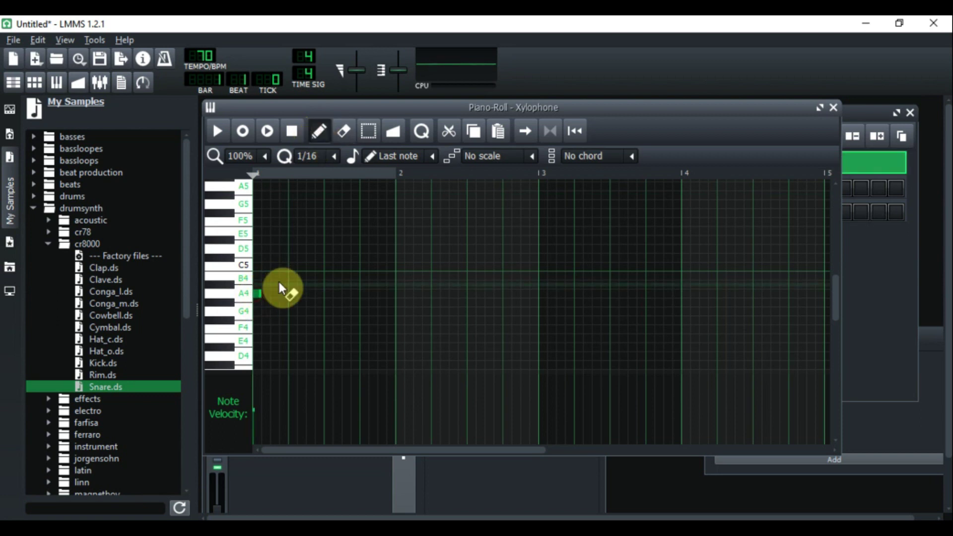
click(275, 231)
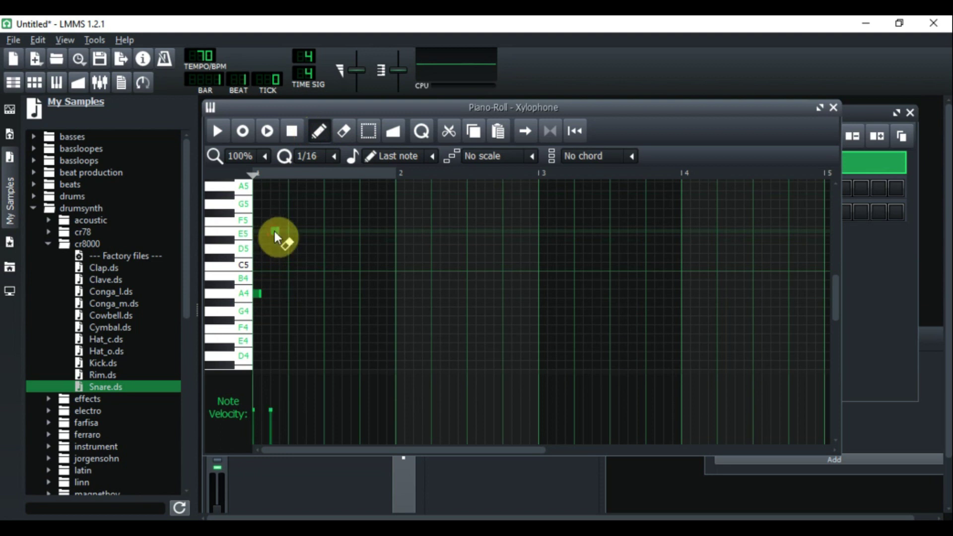
click(292, 267)
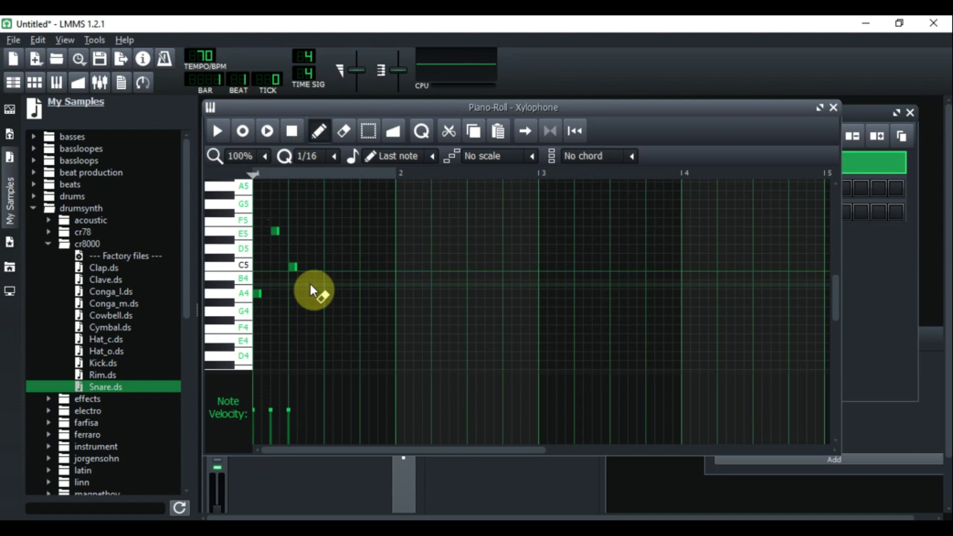
click(312, 279)
click(218, 131)
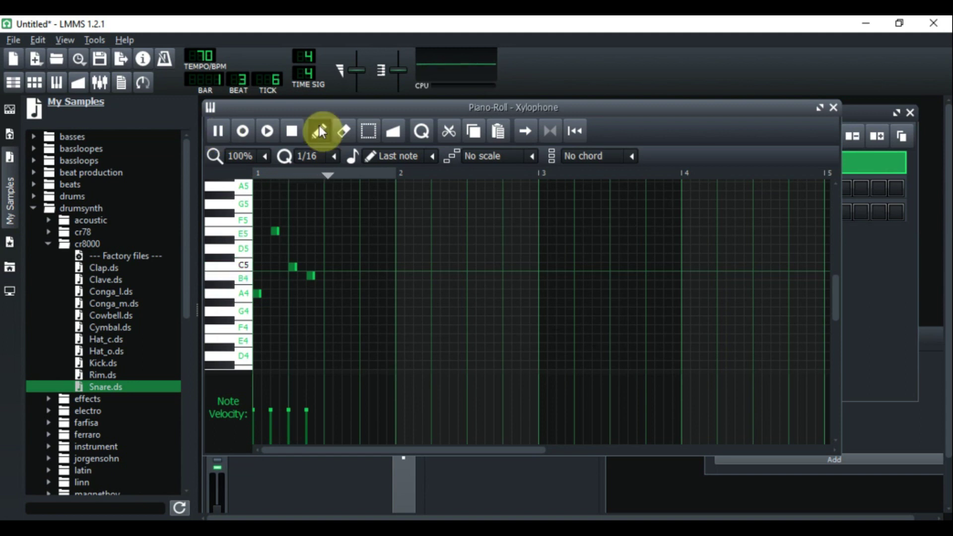
click(292, 131)
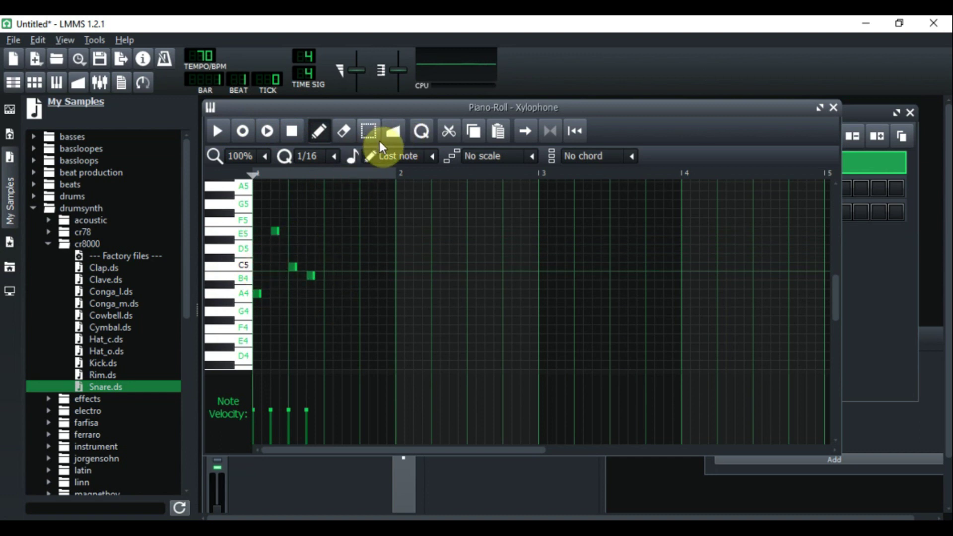
Step: Copy the four notes of bar 1, paste them at the start of bar 2, and play and stop the melody
click(367, 131)
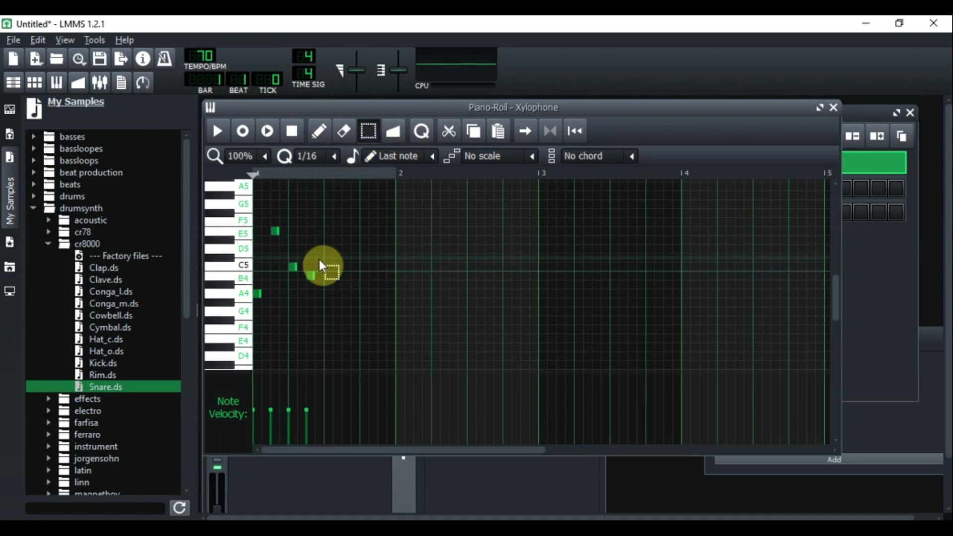
drag(321, 210, 252, 312)
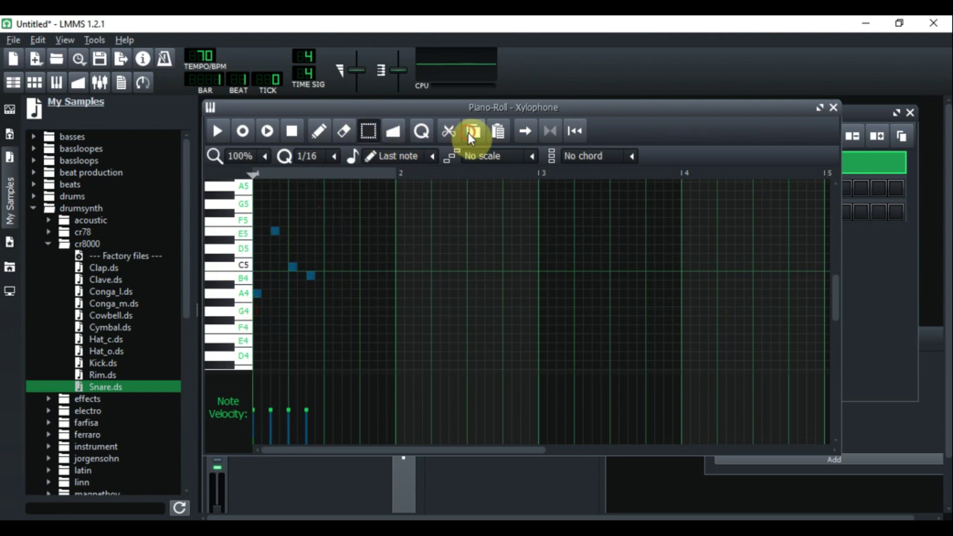
click(499, 133)
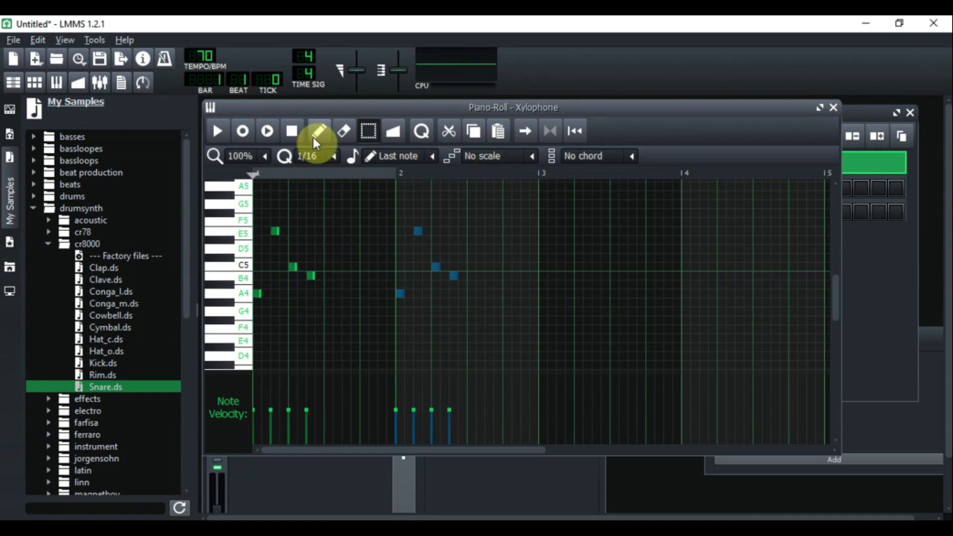
click(218, 129)
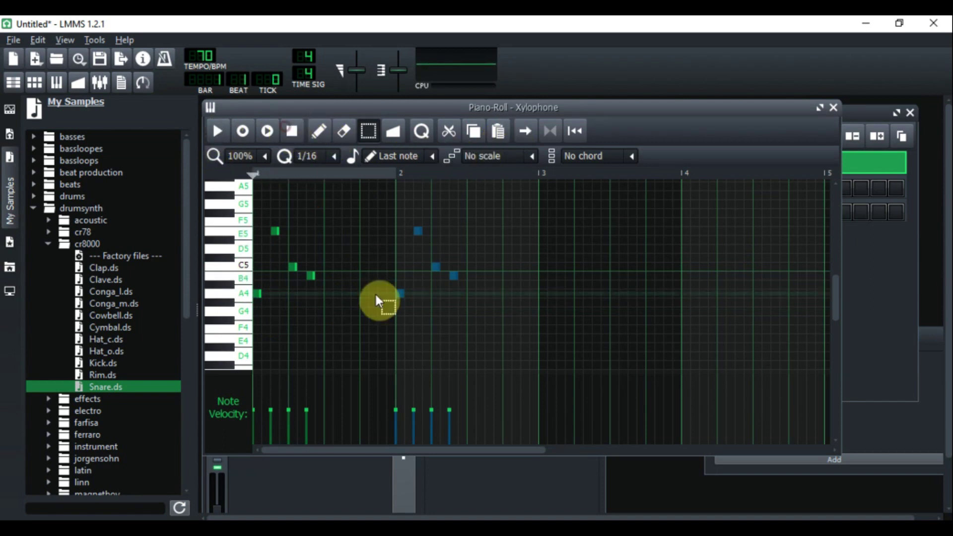
key(space)
Step: Move the four pasted notes into the second half of bar 1, with A4 on step 9 and E5, C5 and B4 on steps 11, 13 and 15
click(317, 133)
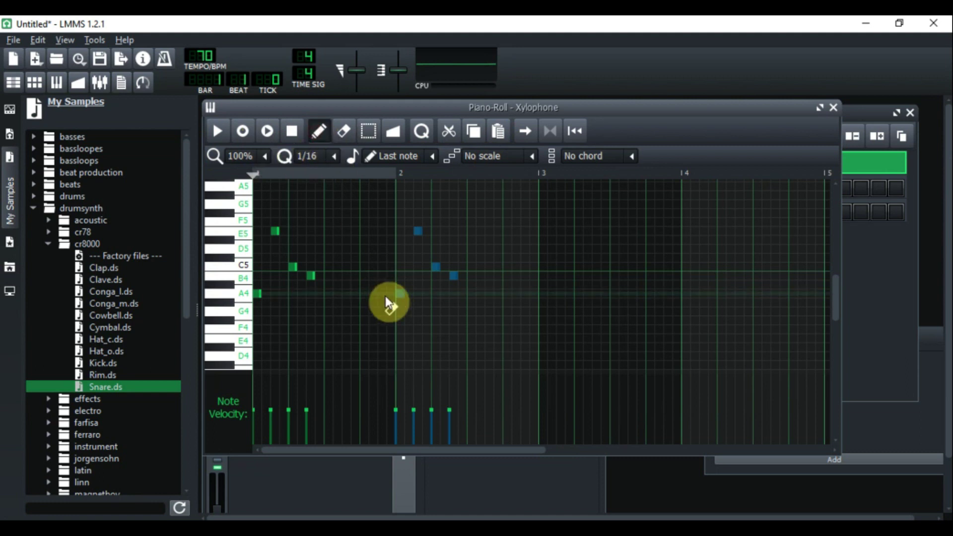
click(400, 293)
right_click(390, 256)
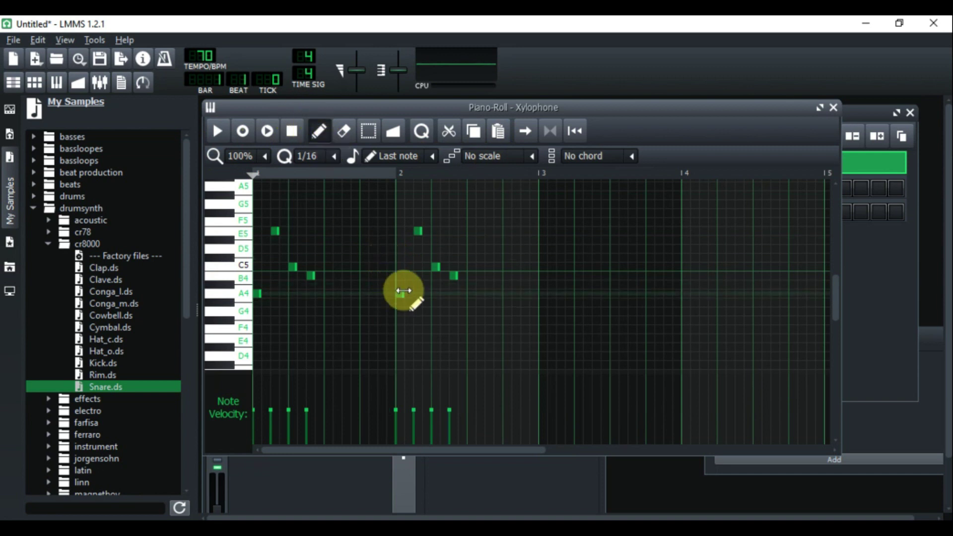
drag(397, 294, 327, 294)
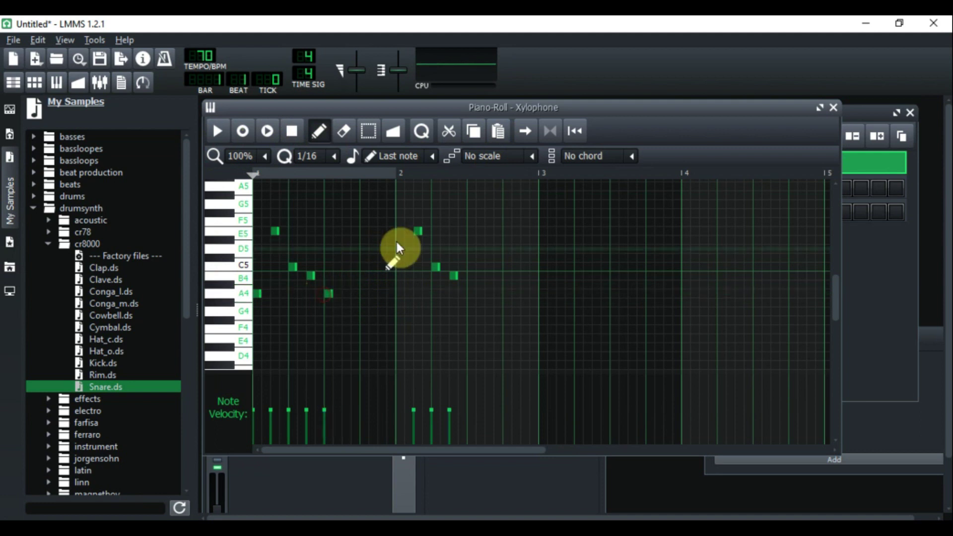
click(369, 131)
drag(396, 201, 548, 312)
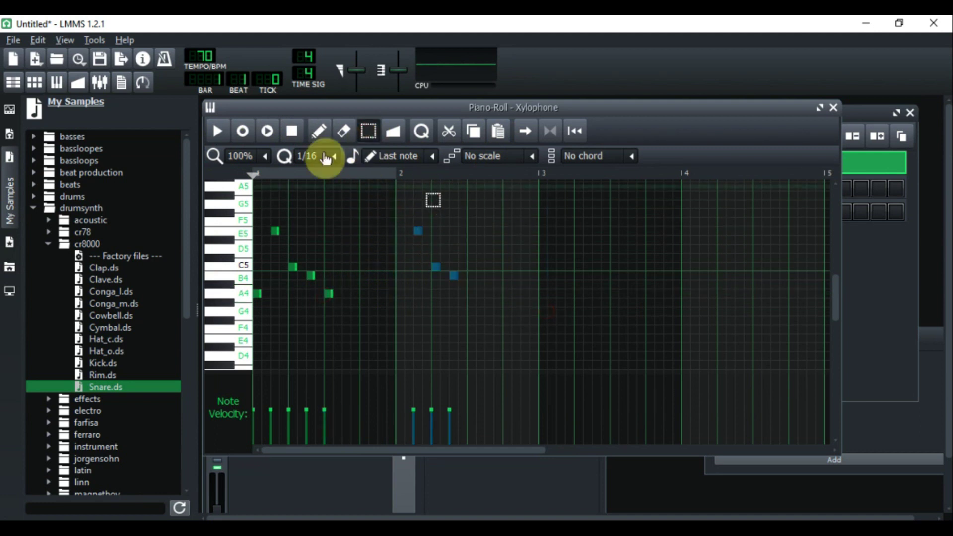
click(319, 131)
drag(418, 231, 343, 234)
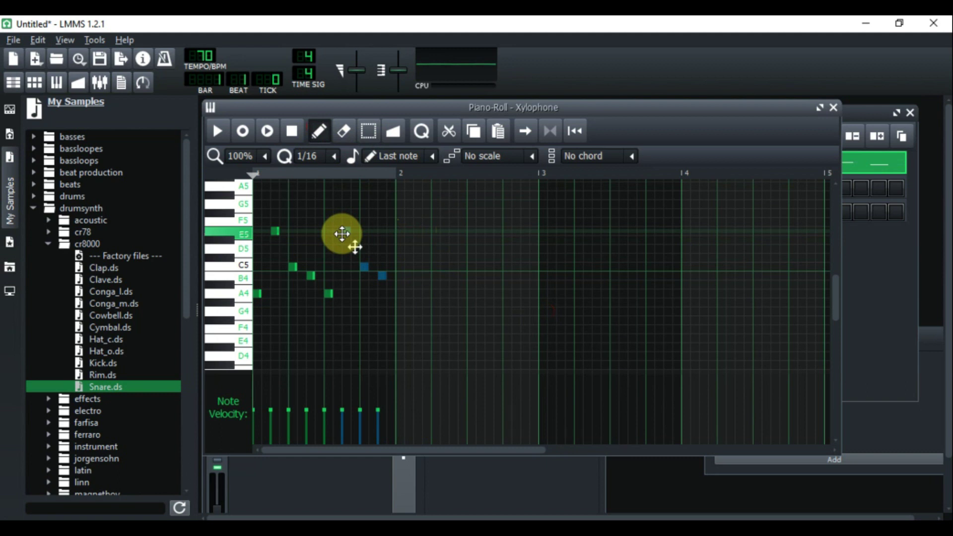
drag(343, 235, 343, 235)
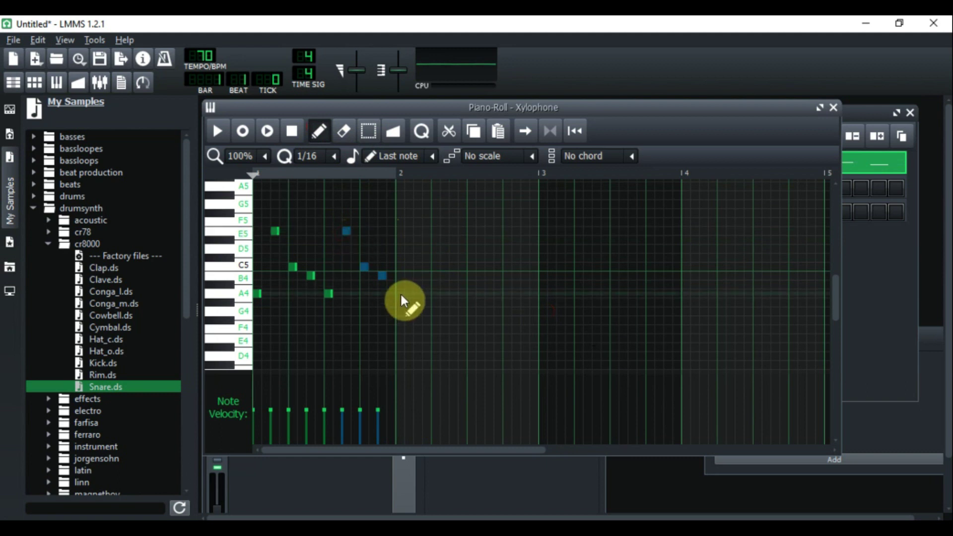
Step: Copy all eight notes of bar 1, paste them into bar 2, and play and stop the melody
click(374, 129)
mouse_move(410, 202)
mouse_down()
mouse_move(398, 324)
mouse_move(258, 349)
mouse_up()
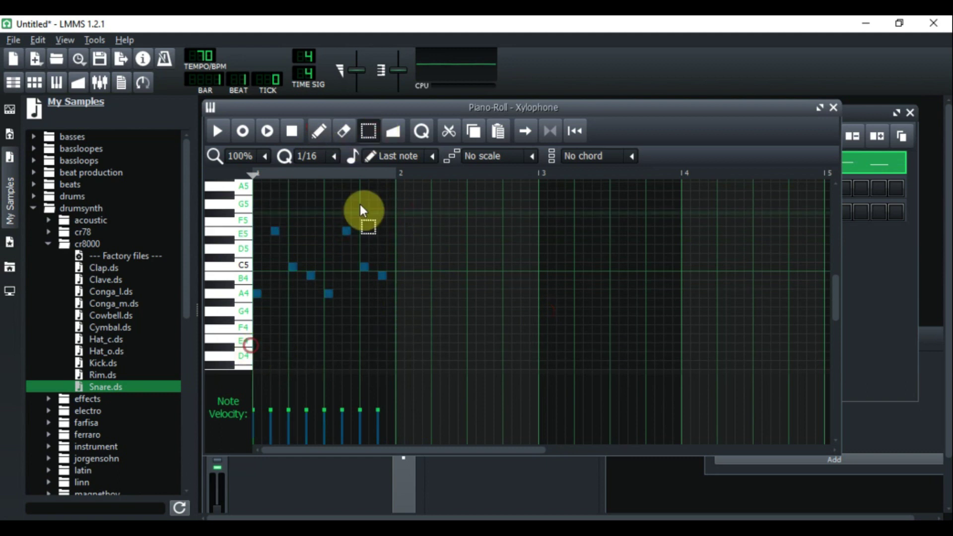
click(498, 133)
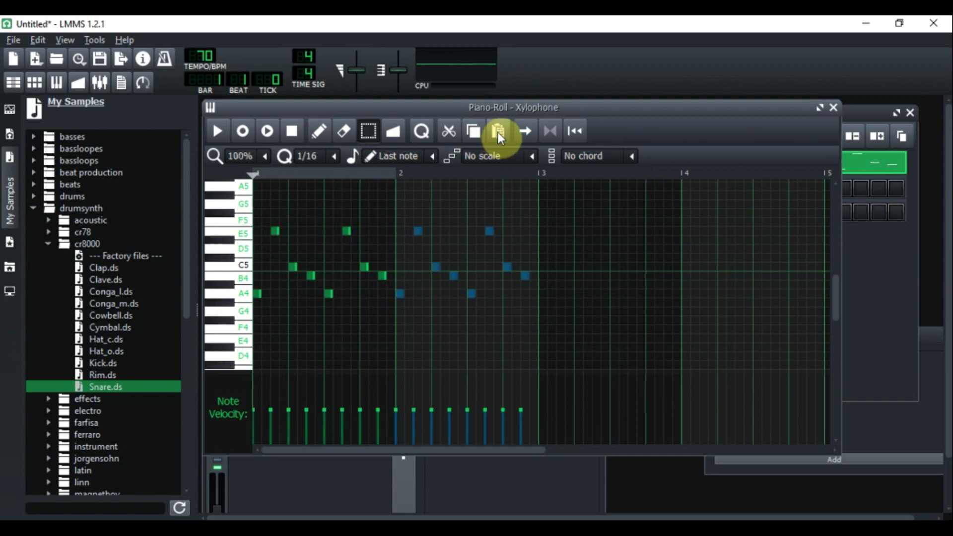
click(430, 209)
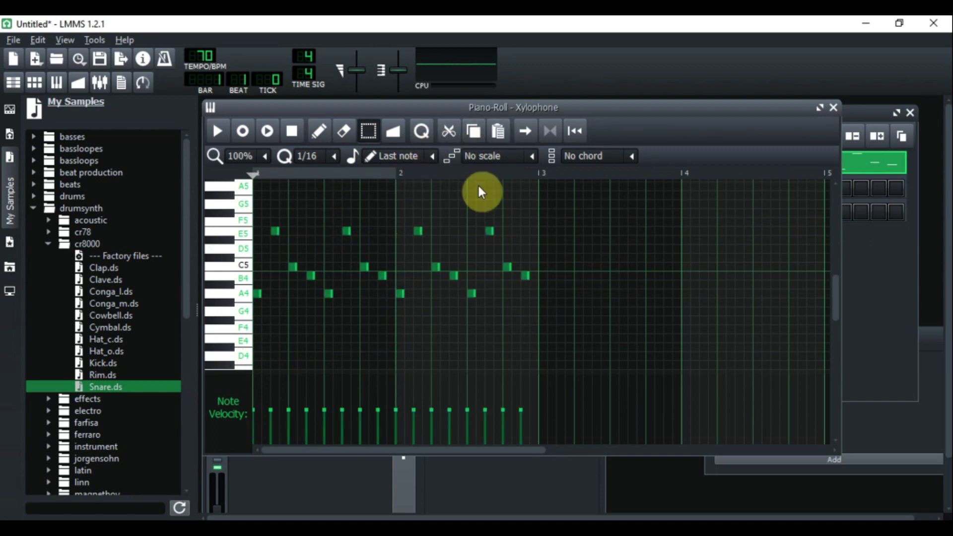
click(218, 129)
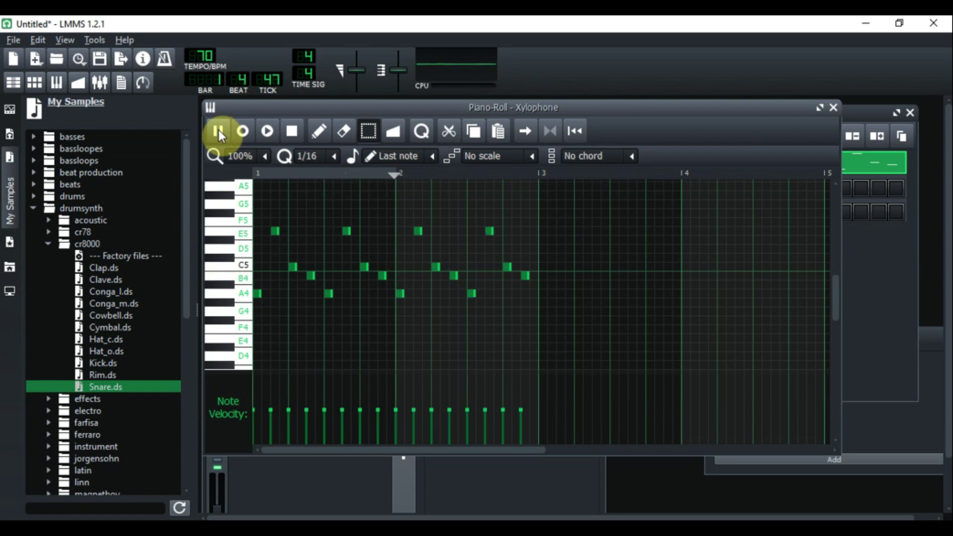
click(293, 131)
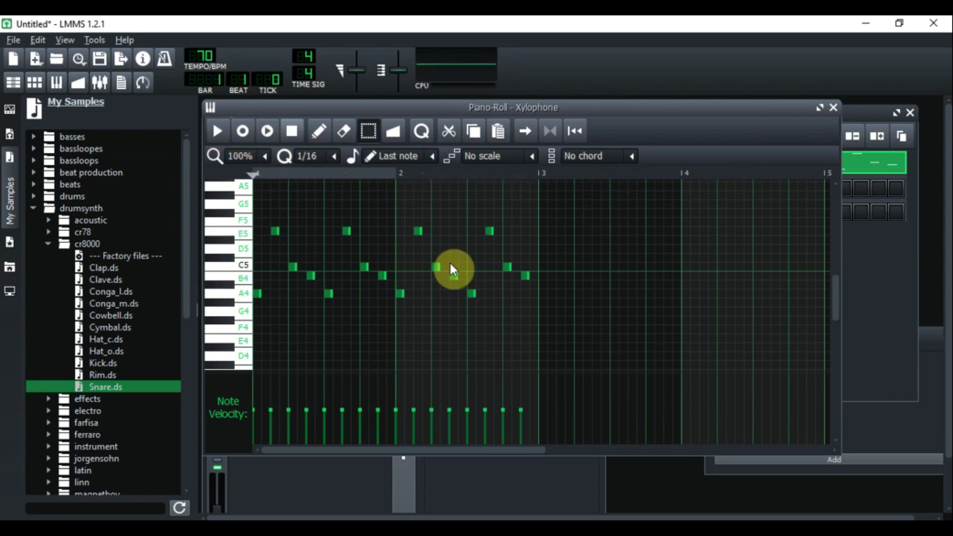
Step: Add D5 on step 13 and E5 on step 16 of bar 2, move its last C5 to step 14, and play and stop the melody
click(319, 131)
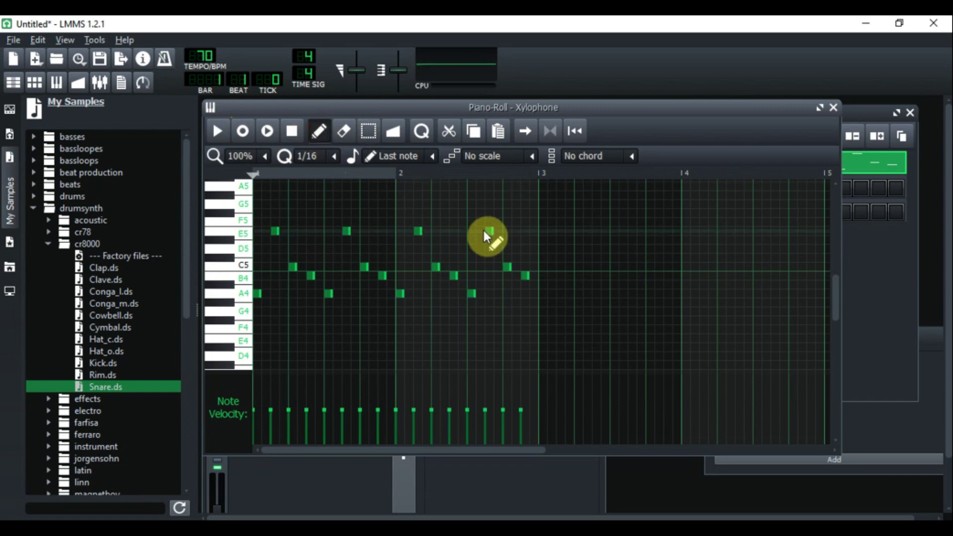
click(507, 249)
drag(505, 267, 519, 265)
click(525, 275)
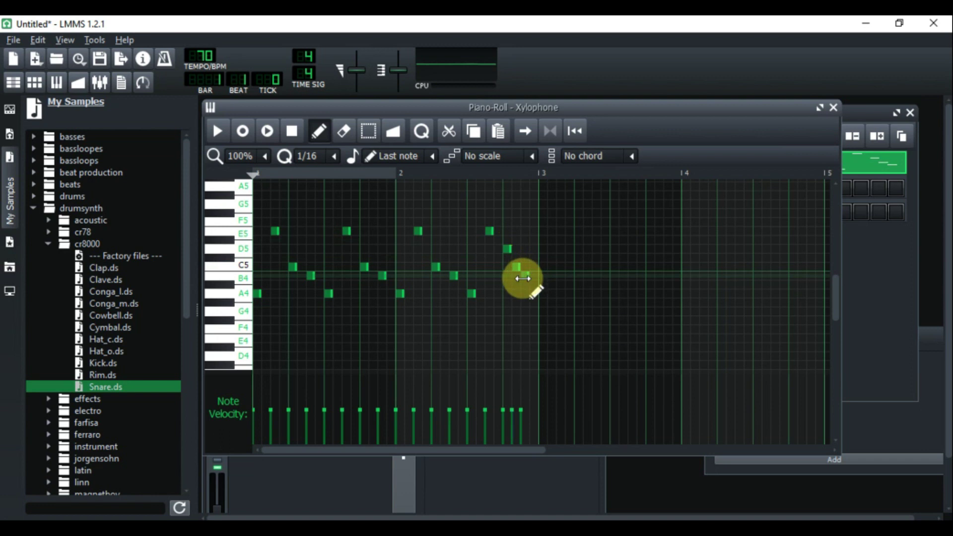
click(535, 231)
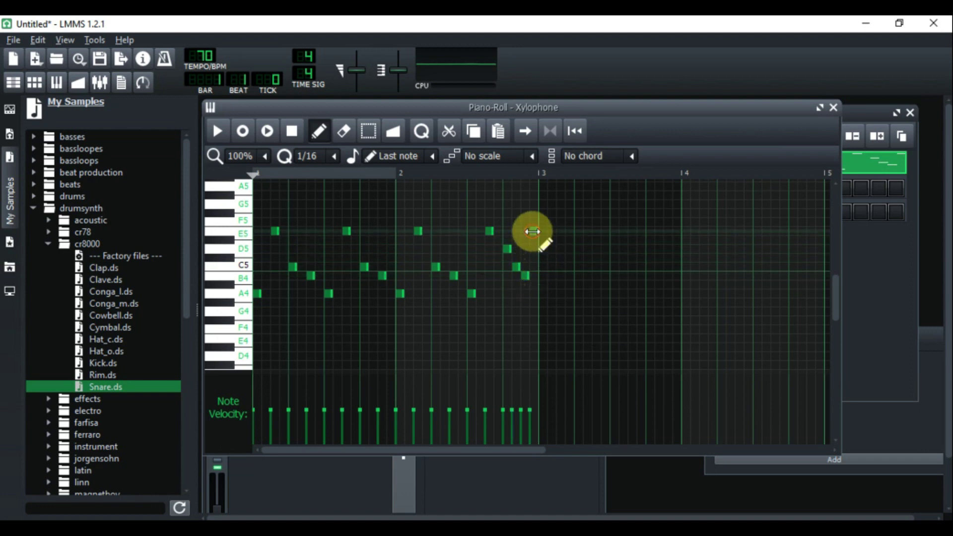
click(220, 130)
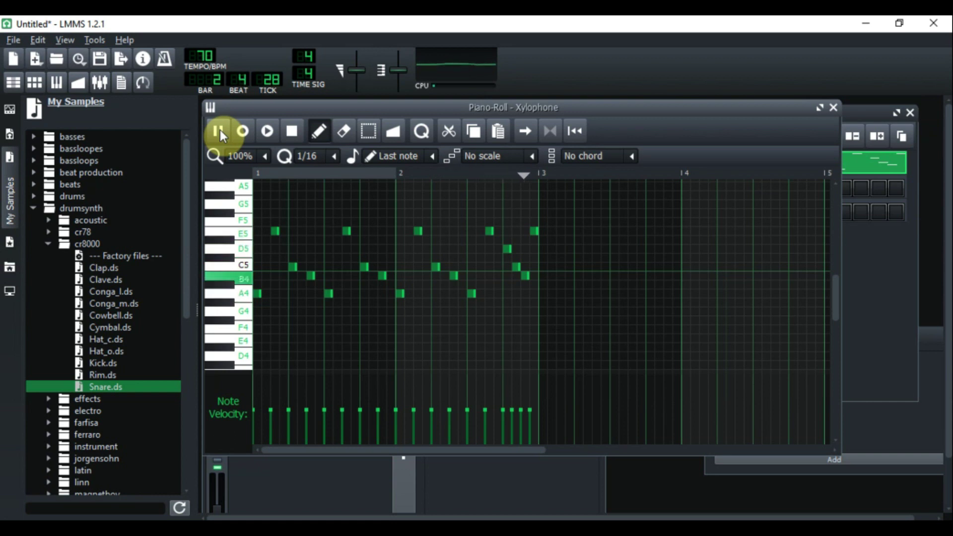
click(297, 134)
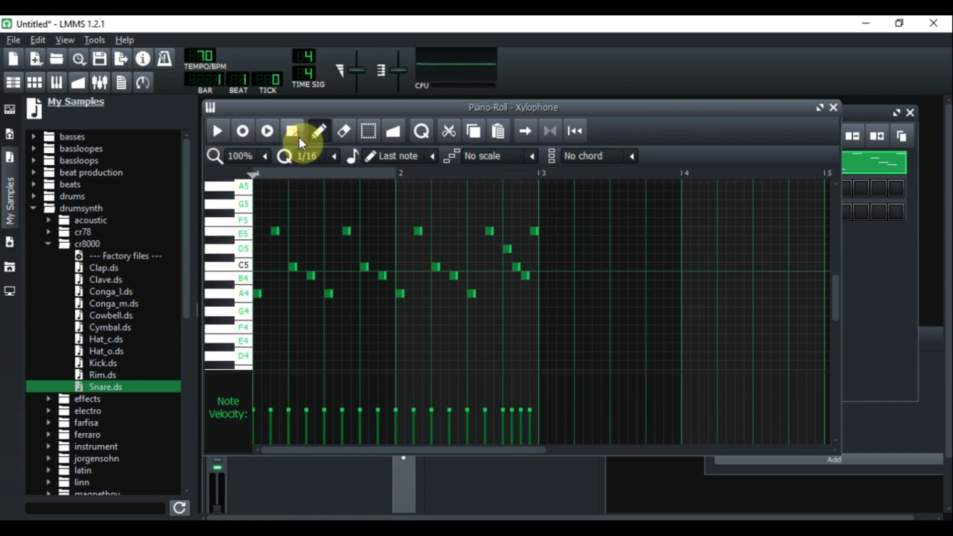
Step: Close the Piano-Roll, display Beat/Bassline 1 in the Beat+Bassline Editor, and play and stop the song
click(836, 107)
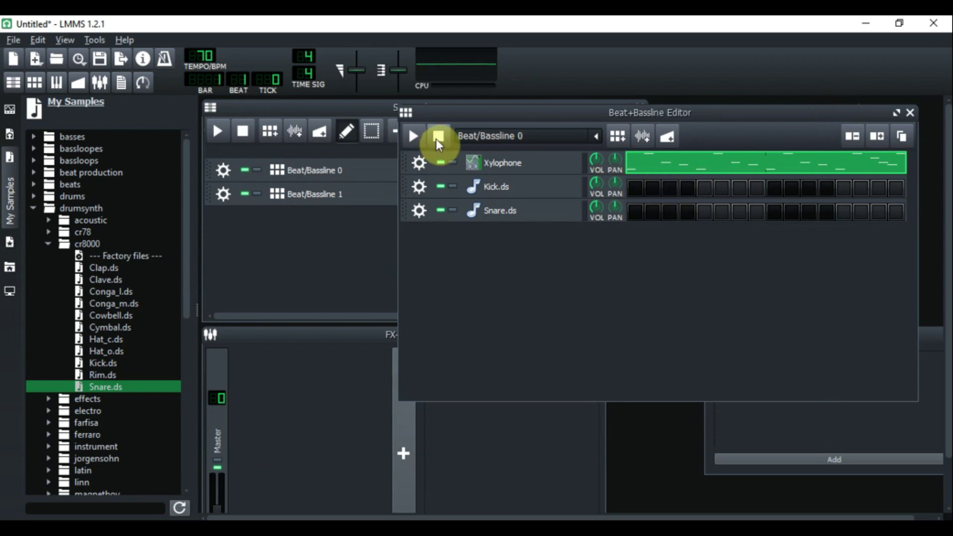
click(598, 137)
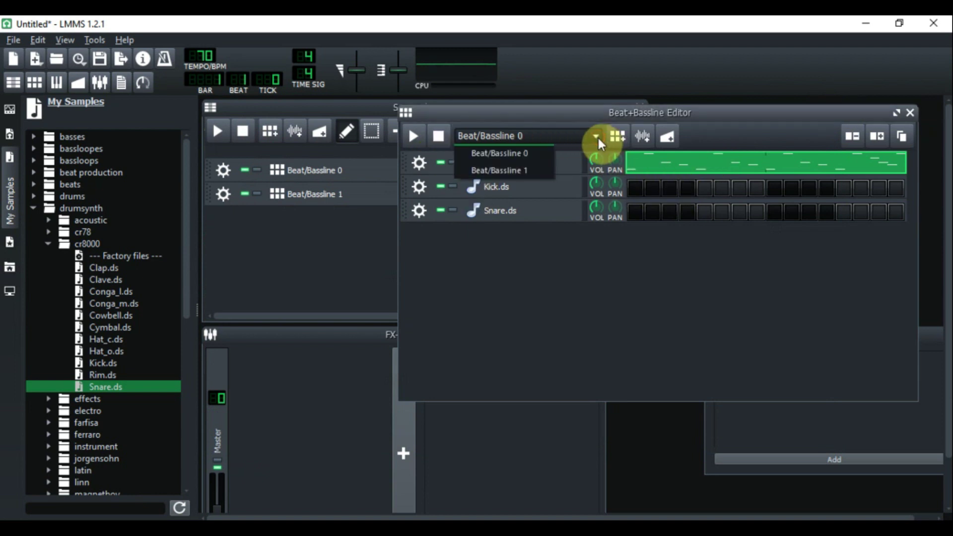
click(546, 170)
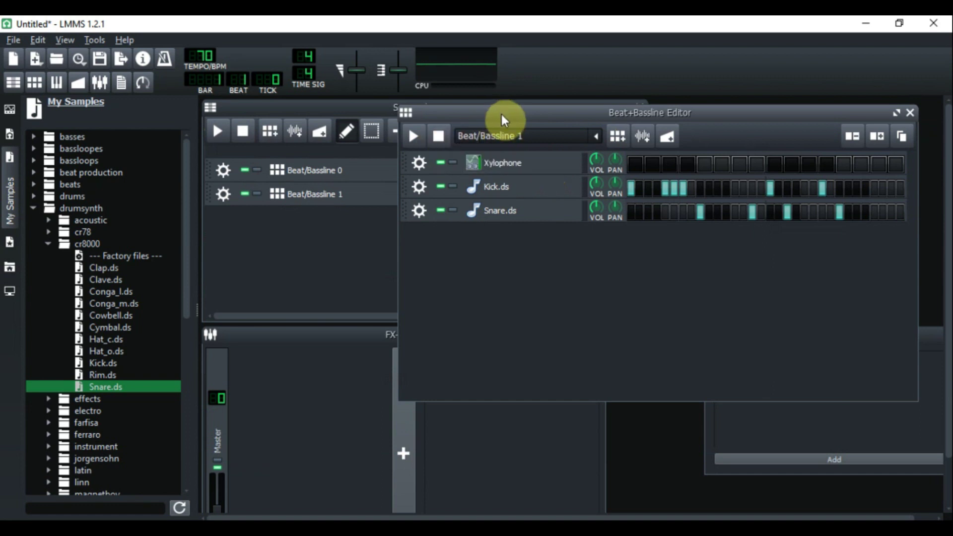
drag(501, 114, 510, 115)
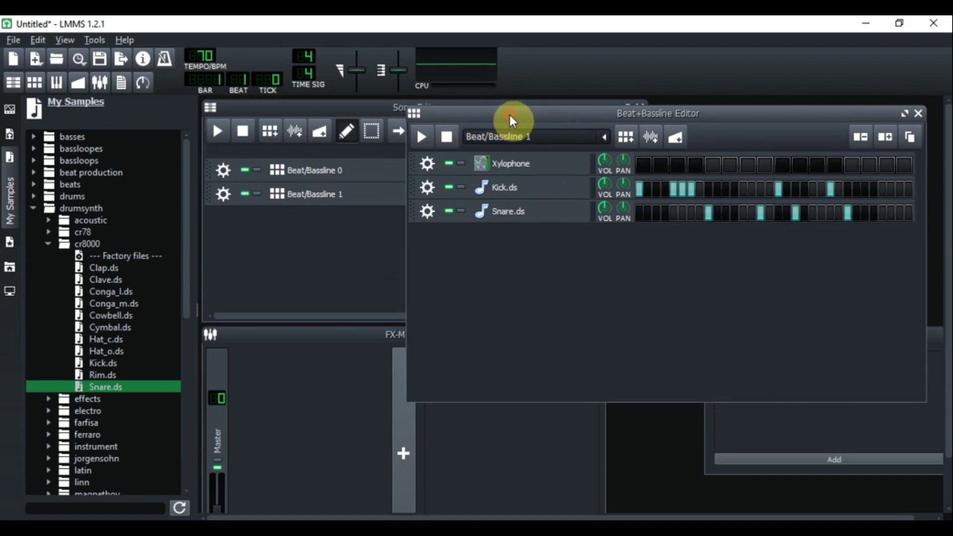
click(219, 131)
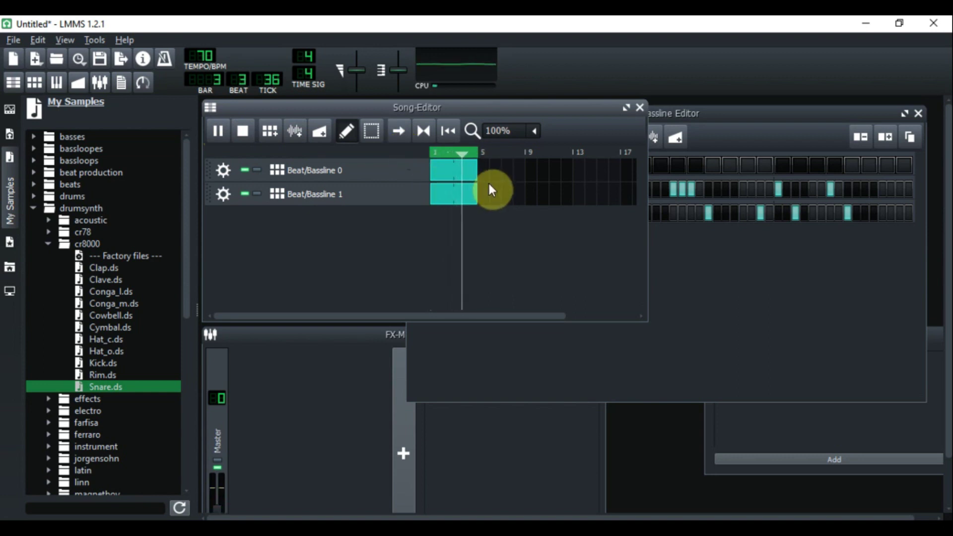
click(723, 133)
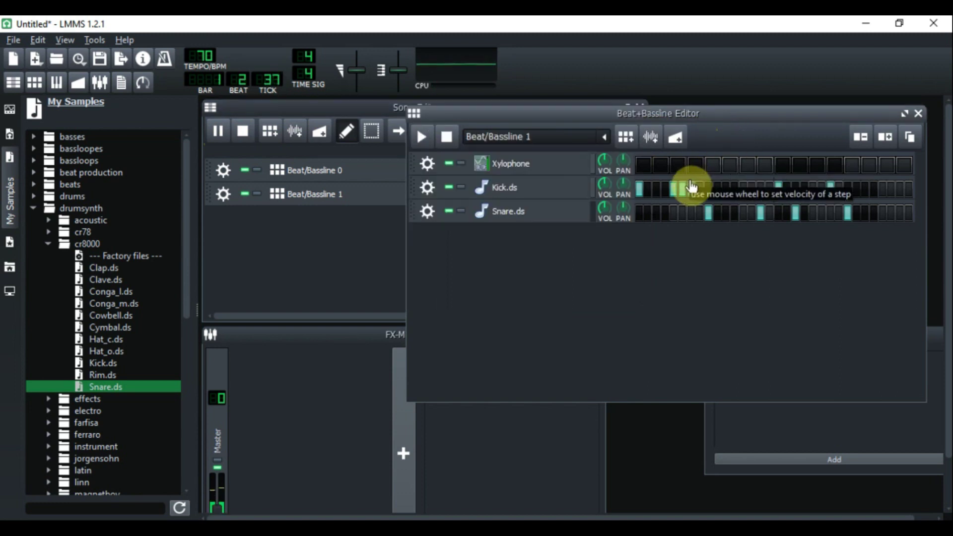
click(446, 138)
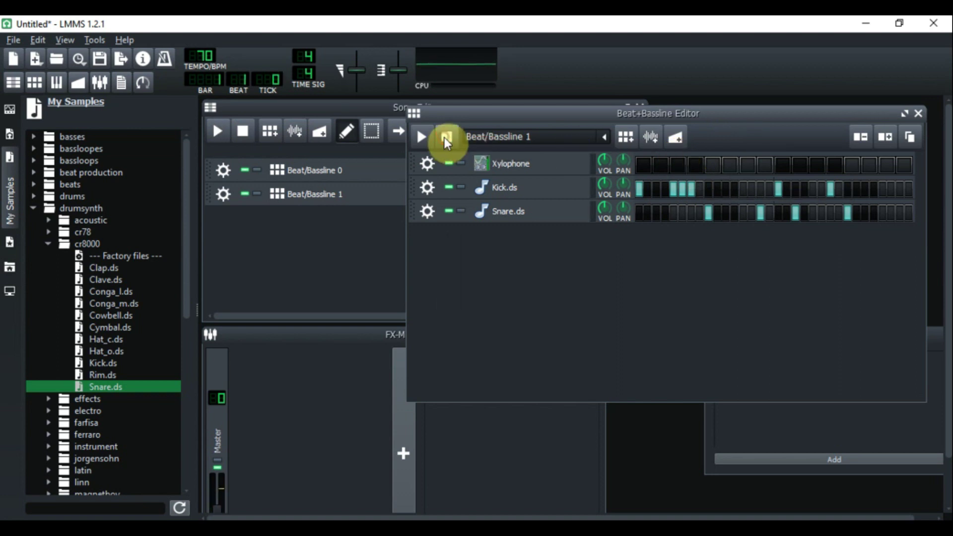
Step: Remove the last 16 steps from the kick pattern of Beat/Bassline 1
right_click(638, 193)
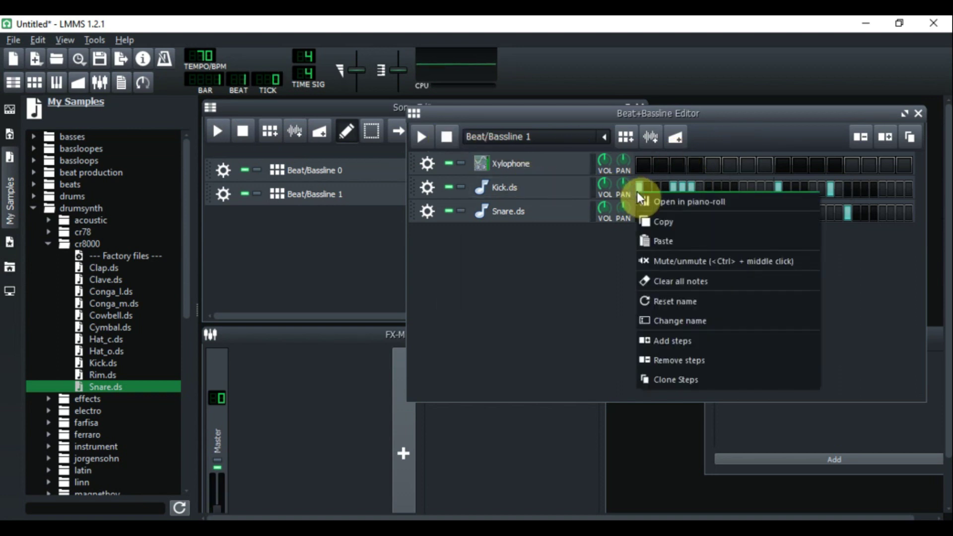
click(661, 360)
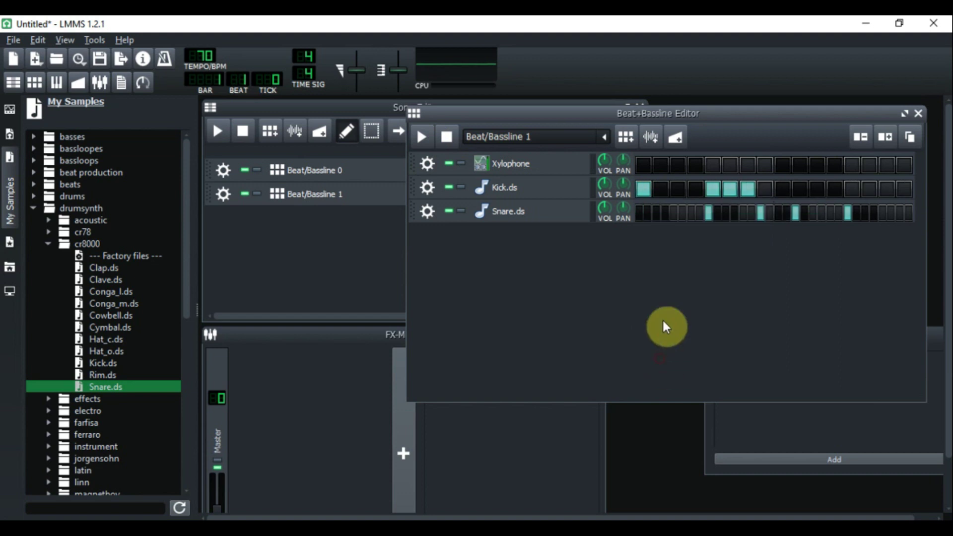
right_click(645, 216)
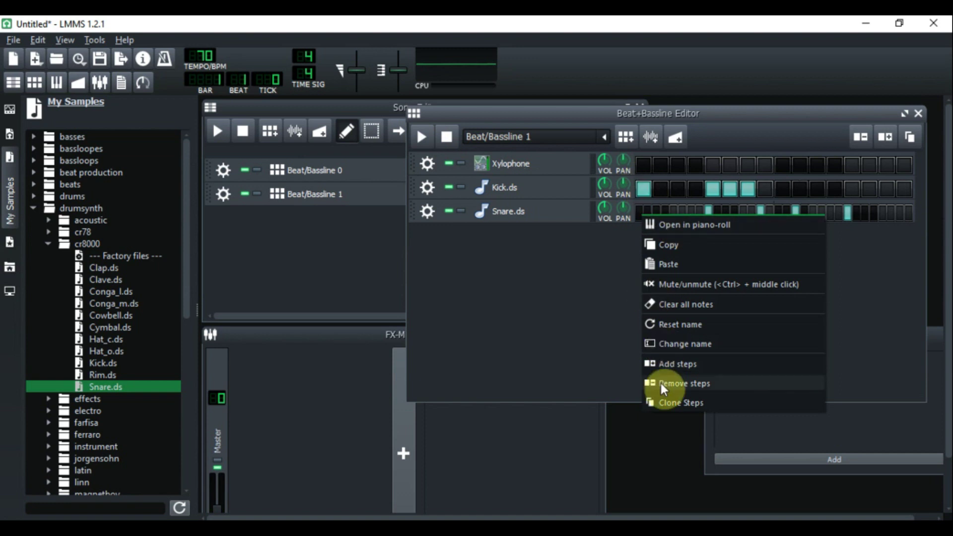
click(663, 363)
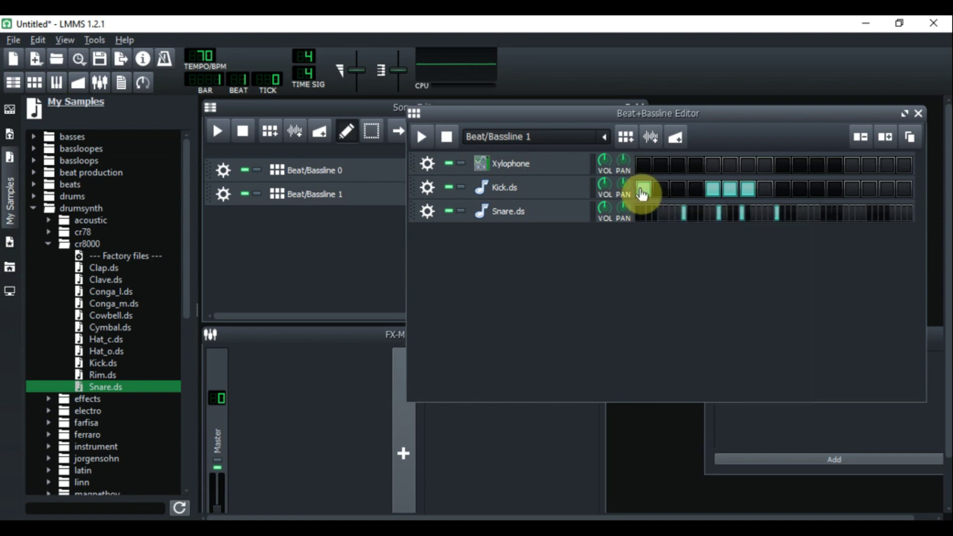
right_click(639, 213)
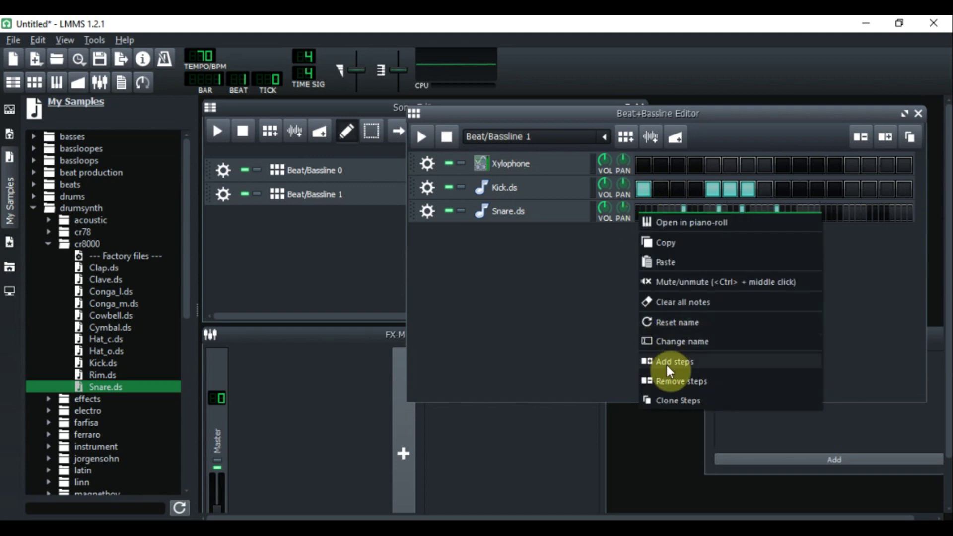
click(664, 382)
Step: Extend the kick pattern back to 32 steps and clear its hits on steps 5, 6 and 7
right_click(645, 193)
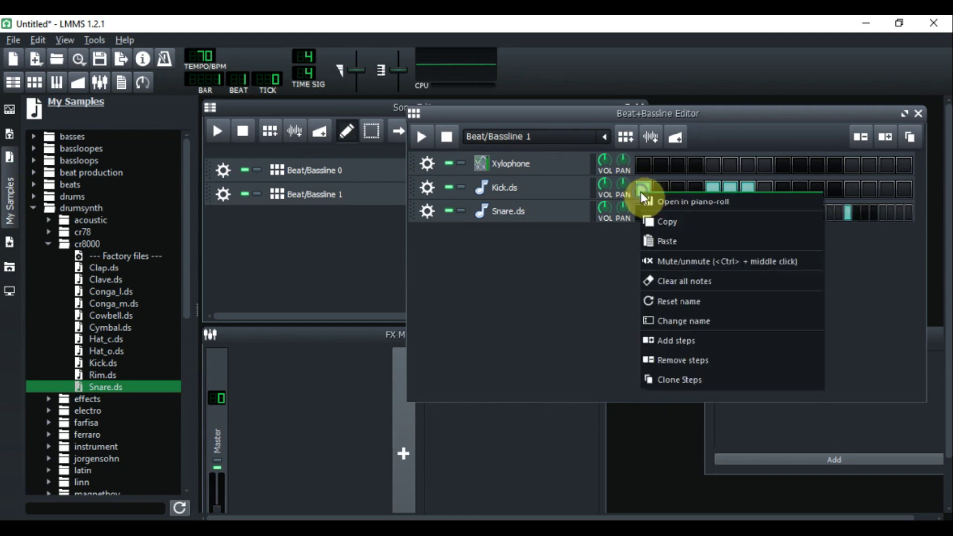
click(657, 340)
click(674, 191)
click(683, 195)
click(682, 195)
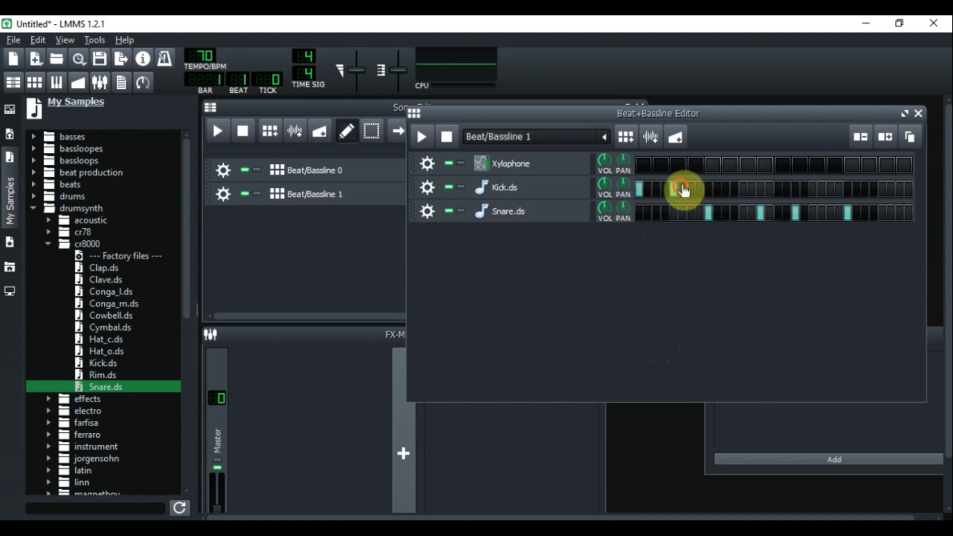
Step: Clear the snare hits on steps 9, 15, 19 and 25 so the snare pattern is empty
click(709, 217)
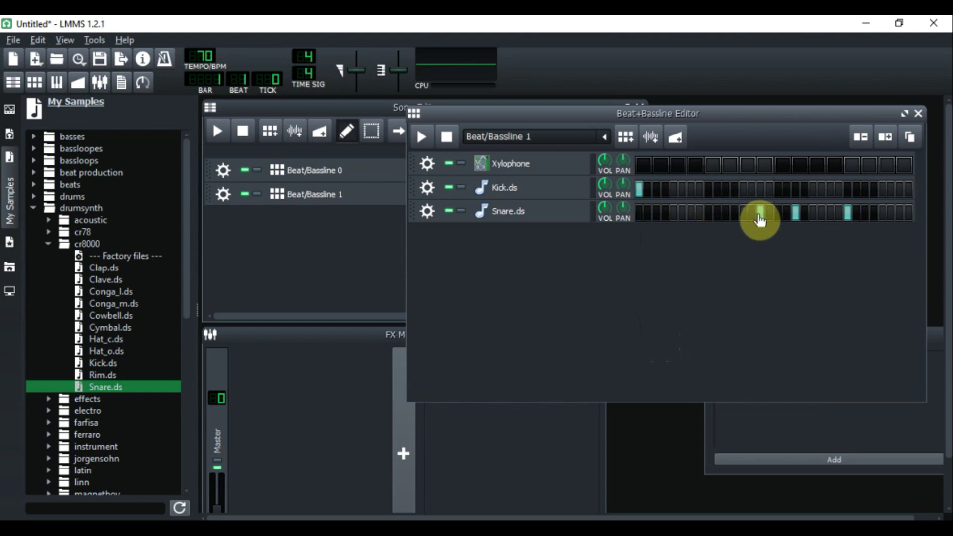
click(760, 217)
click(753, 214)
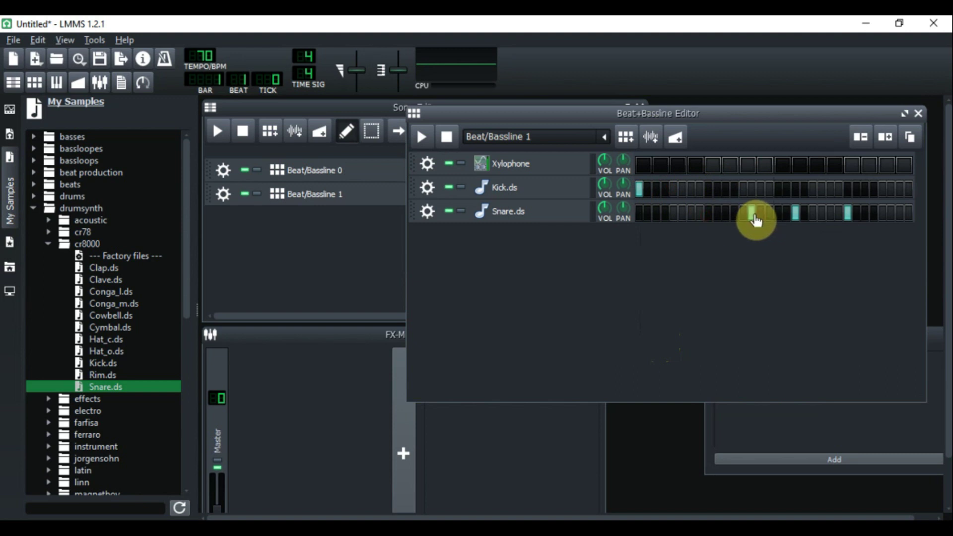
click(796, 215)
click(848, 215)
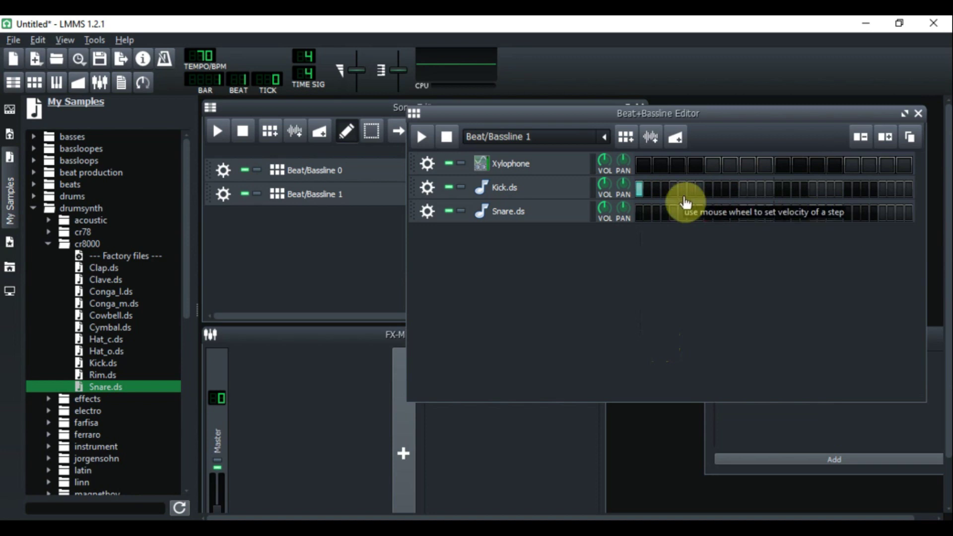
Step: Place kicks on steps 9, 17 and 25 and snares on steps 5, 13, 21 and 29
click(676, 216)
click(708, 190)
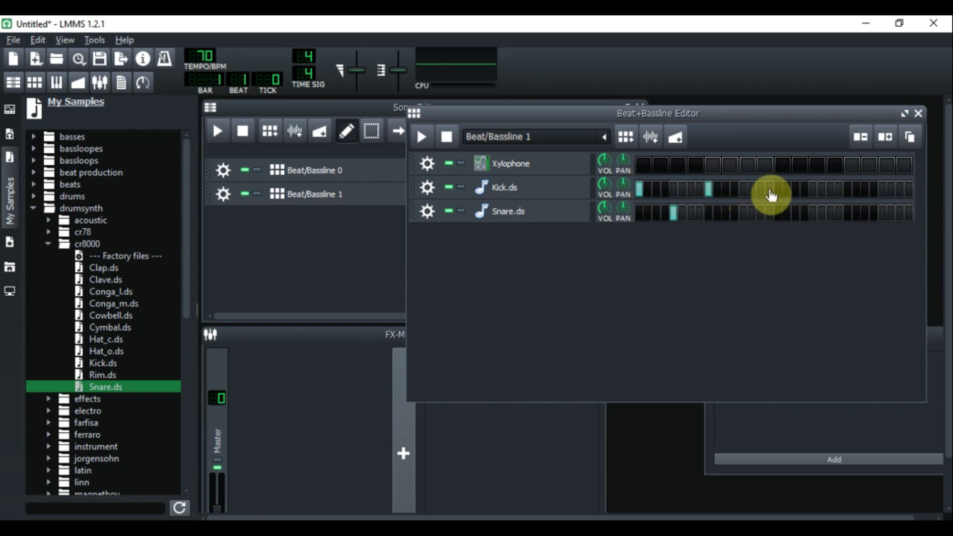
click(780, 191)
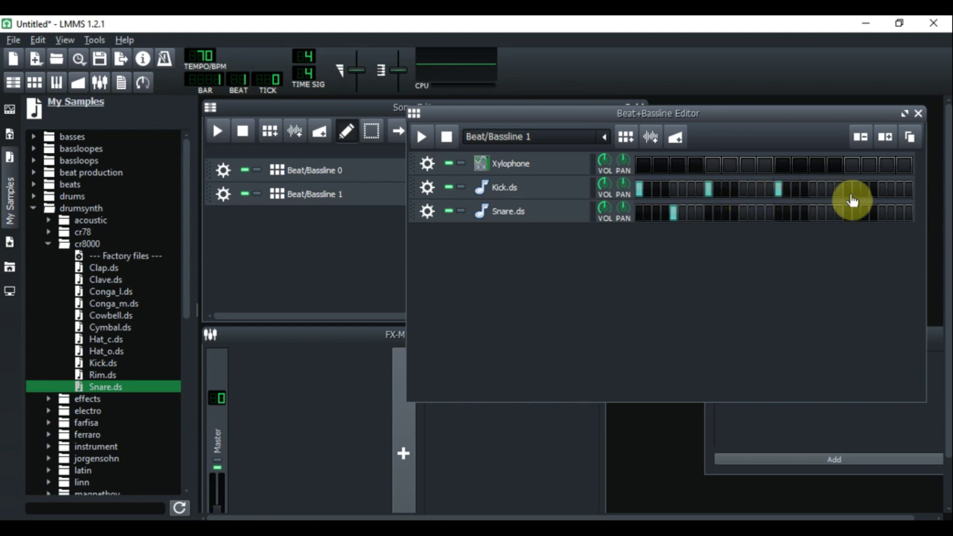
click(850, 191)
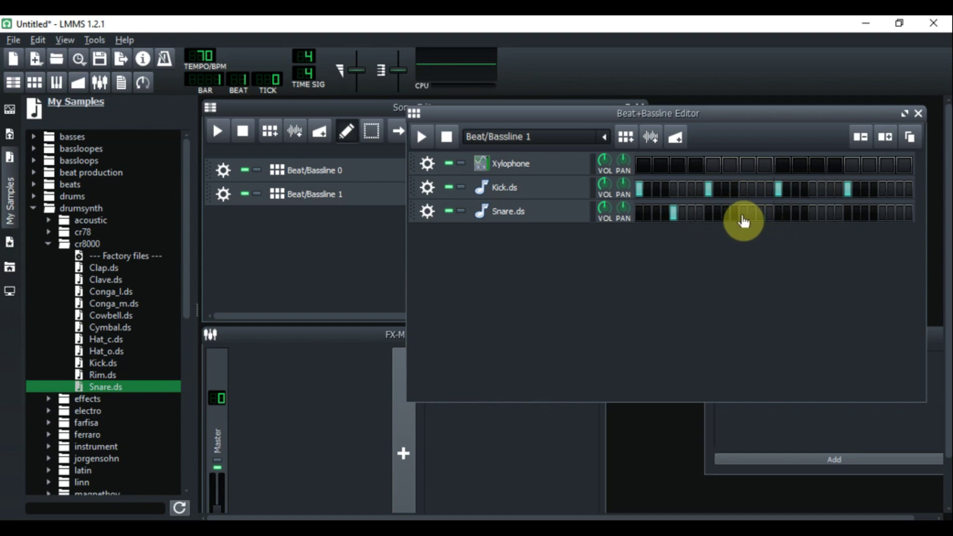
click(738, 214)
click(812, 218)
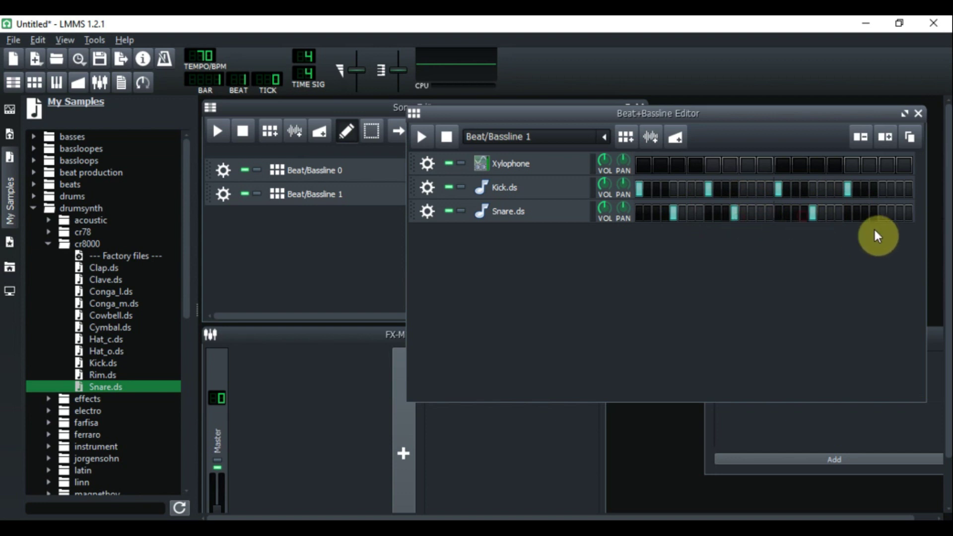
click(884, 217)
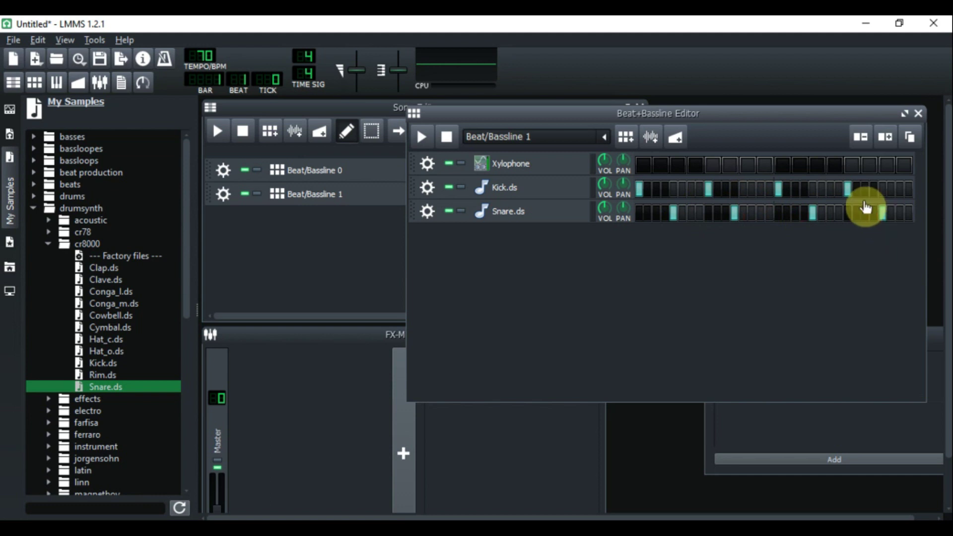
click(745, 219)
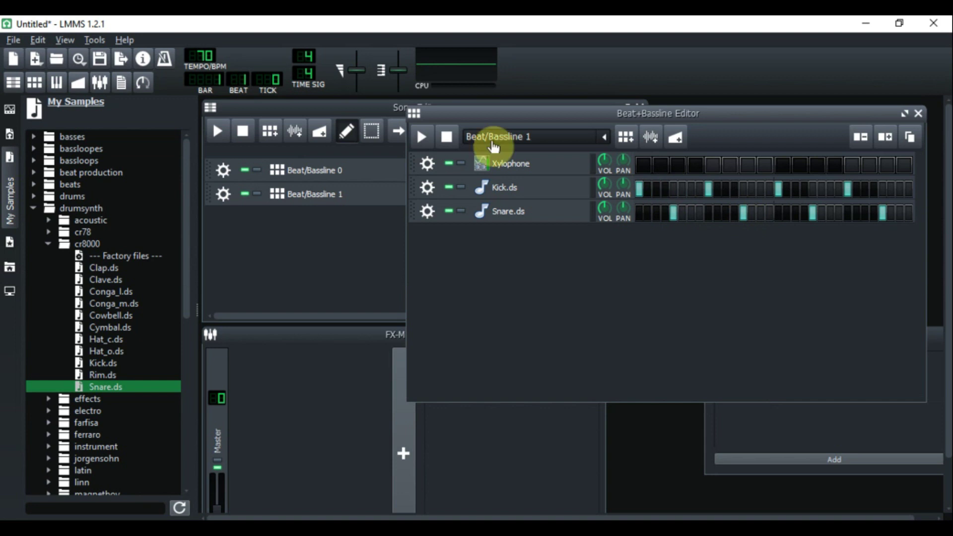
Step: Play the beat on its own, play the song with both patterns, and close the Song-Editor while it keeps playing
click(420, 137)
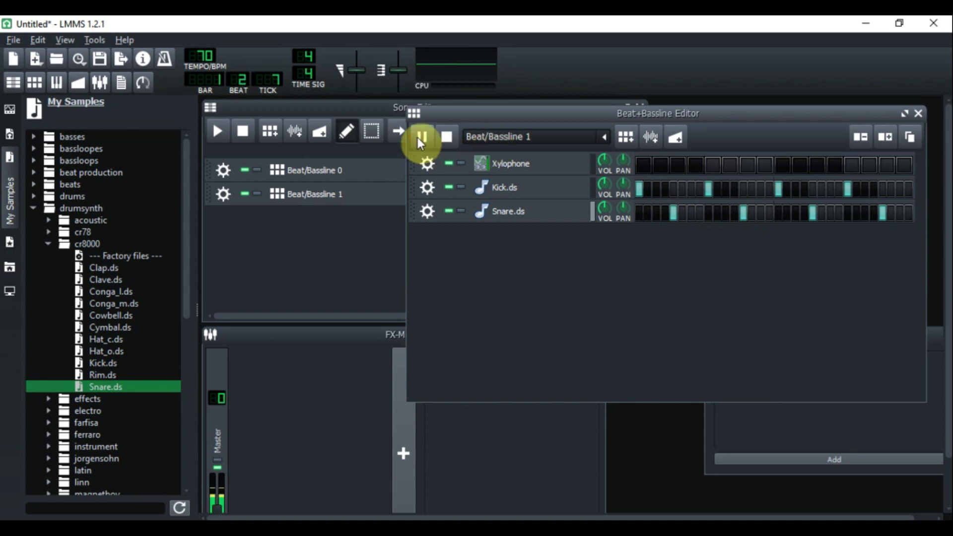
click(218, 134)
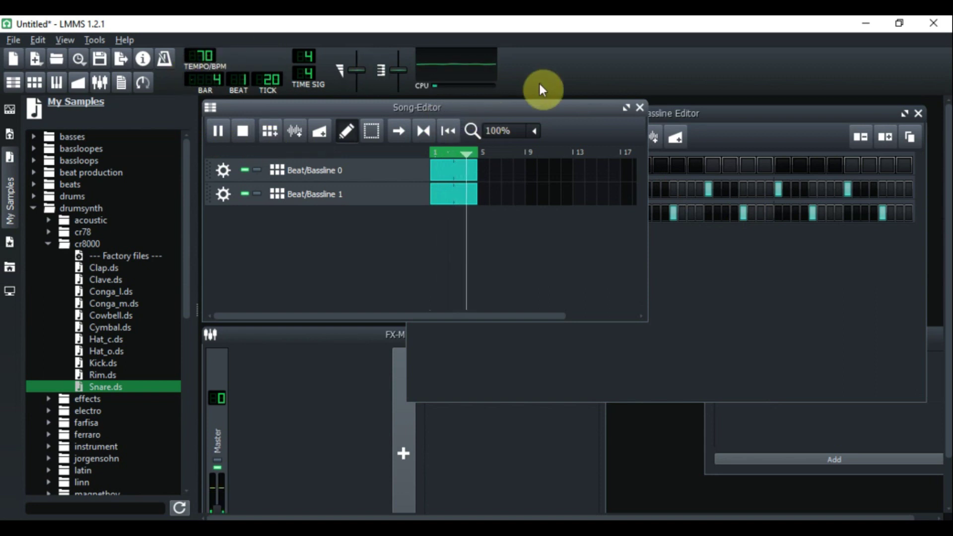
click(640, 108)
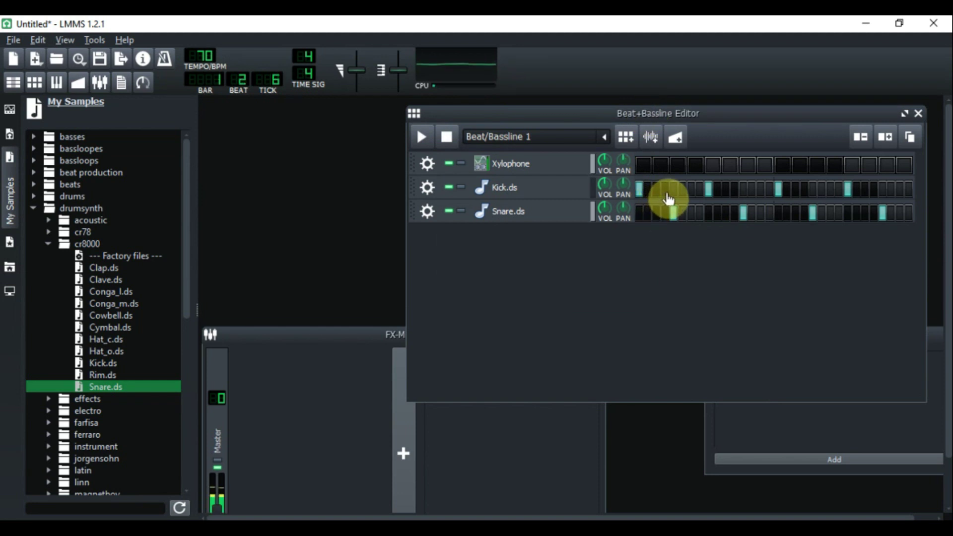
Step: Add kick hits on steps 3, 10, 11, 19, 27 and 28 while the song plays
click(658, 195)
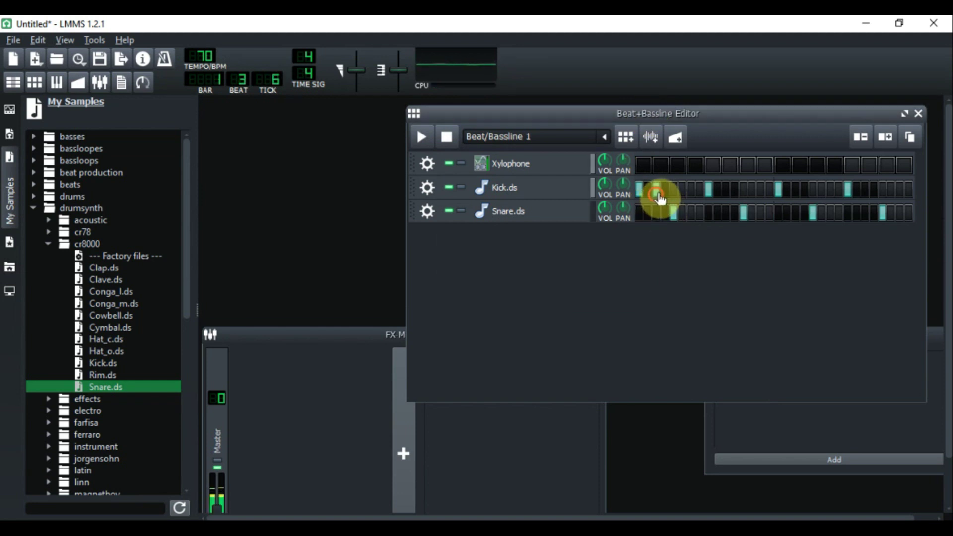
click(725, 193)
click(718, 193)
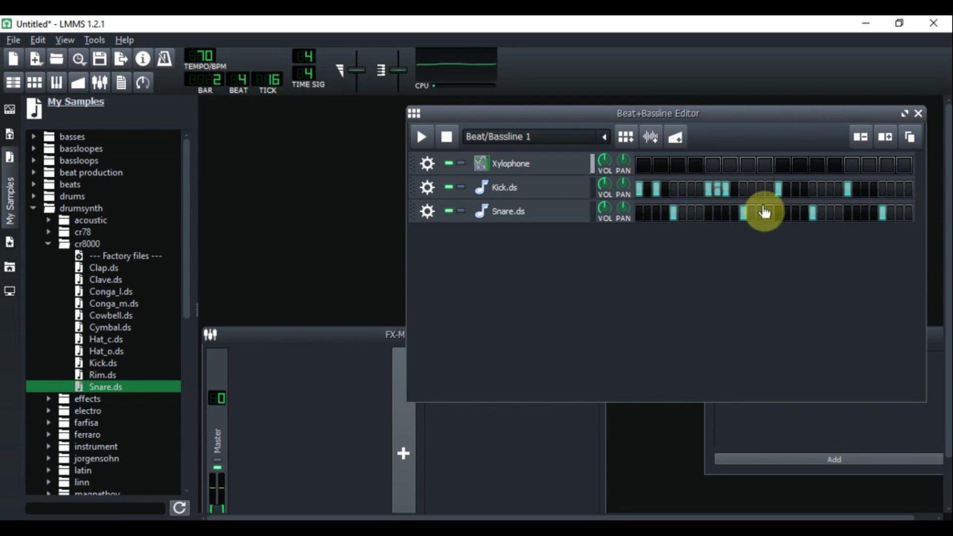
click(797, 194)
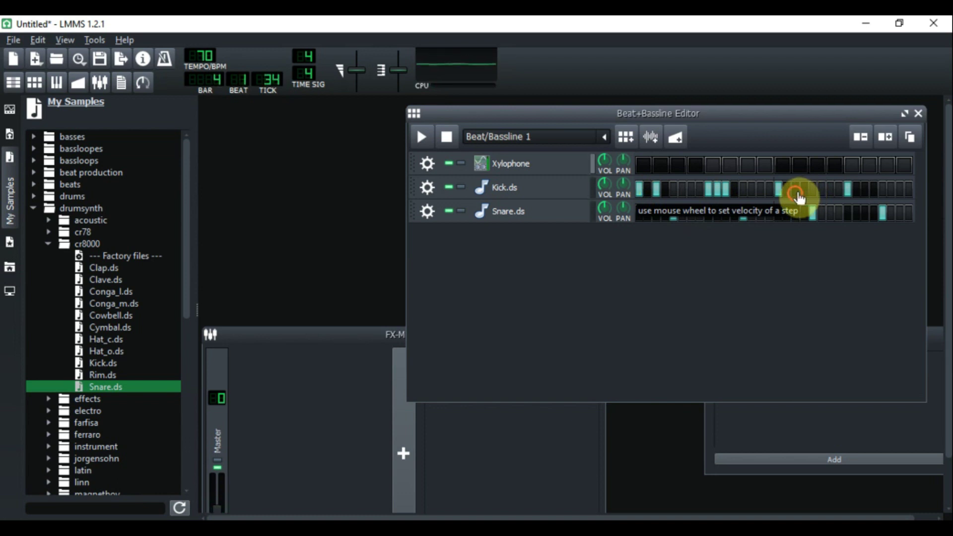
click(866, 194)
click(875, 195)
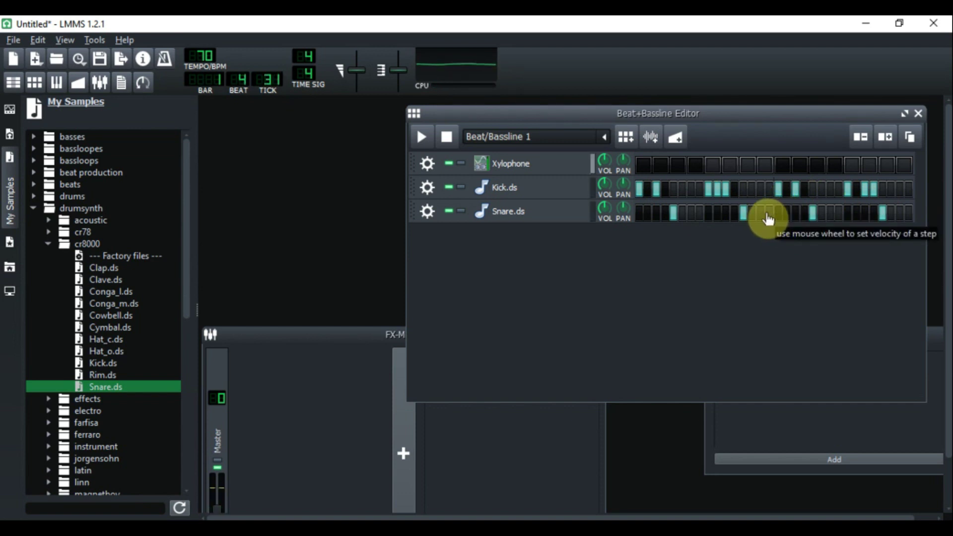
Step: Add snare hits on steps 16 and 18 and clear the kick hit on step 27
click(770, 215)
click(787, 215)
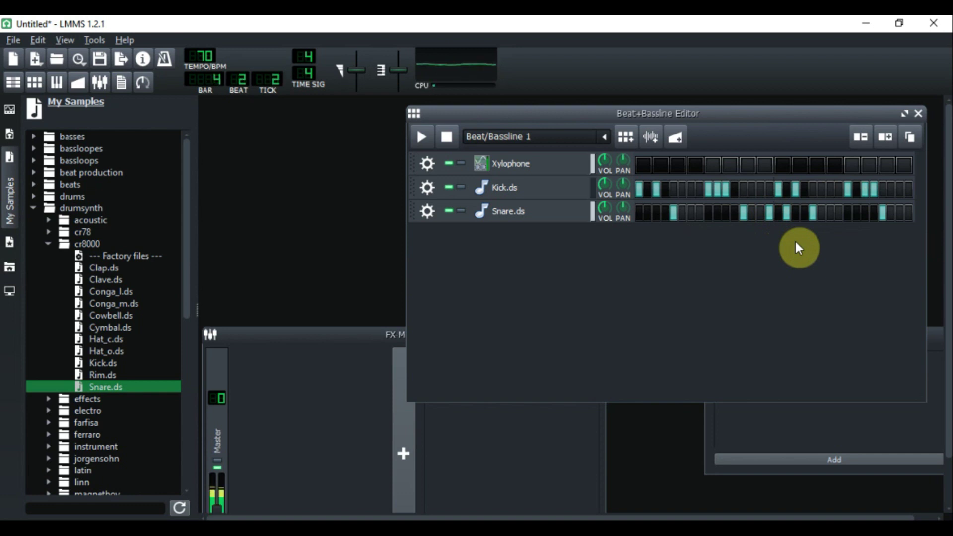
click(866, 194)
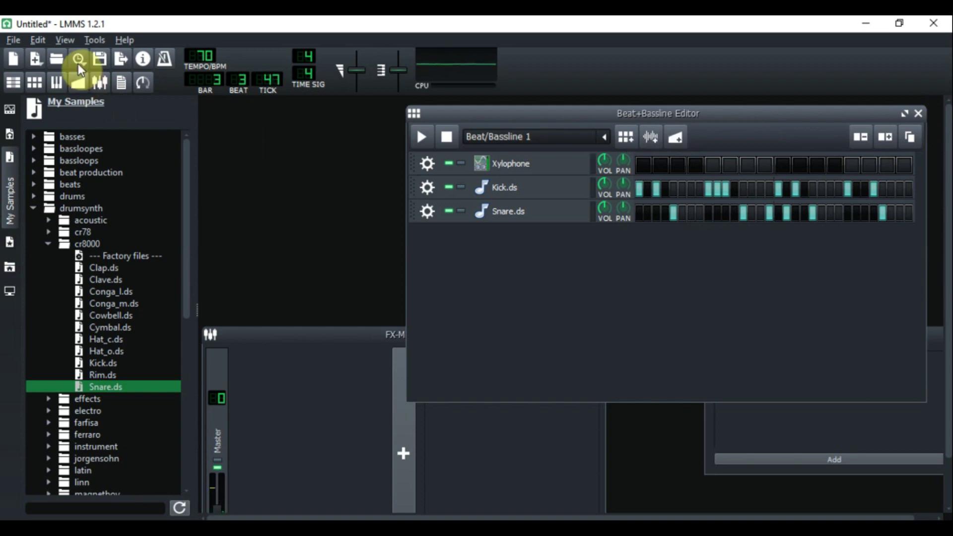
Step: Reopen the Song-Editor with the Beat+Bassline Editor moved further aside, and stop the song
click(16, 86)
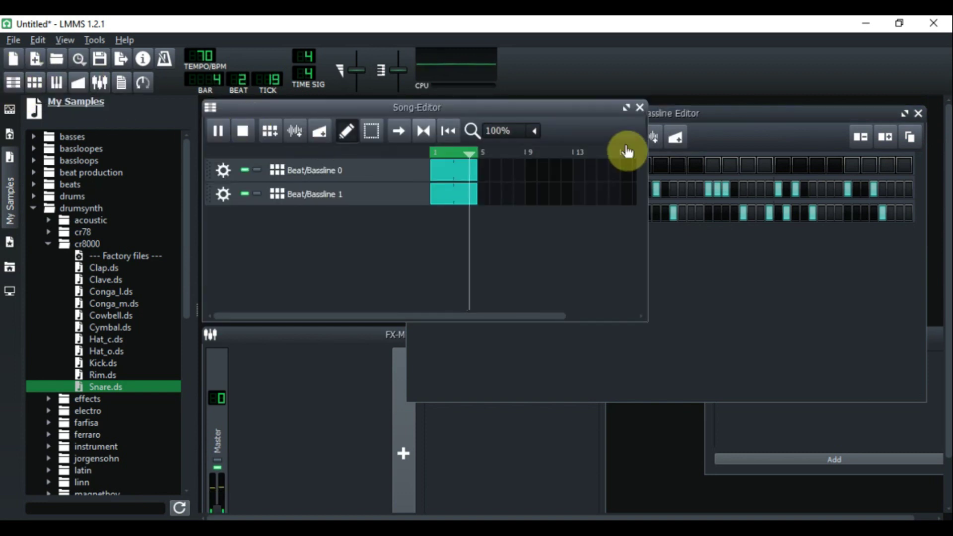
drag(794, 112, 809, 107)
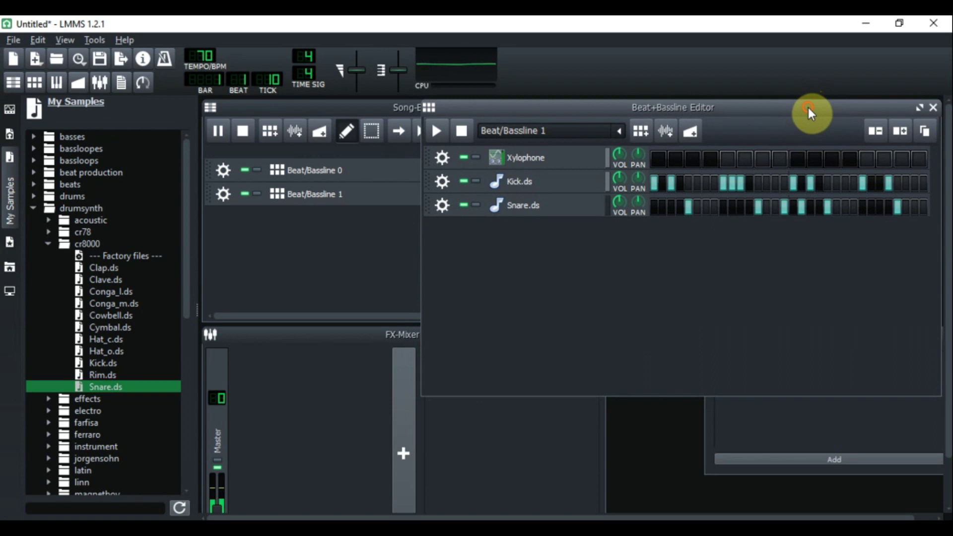
click(241, 132)
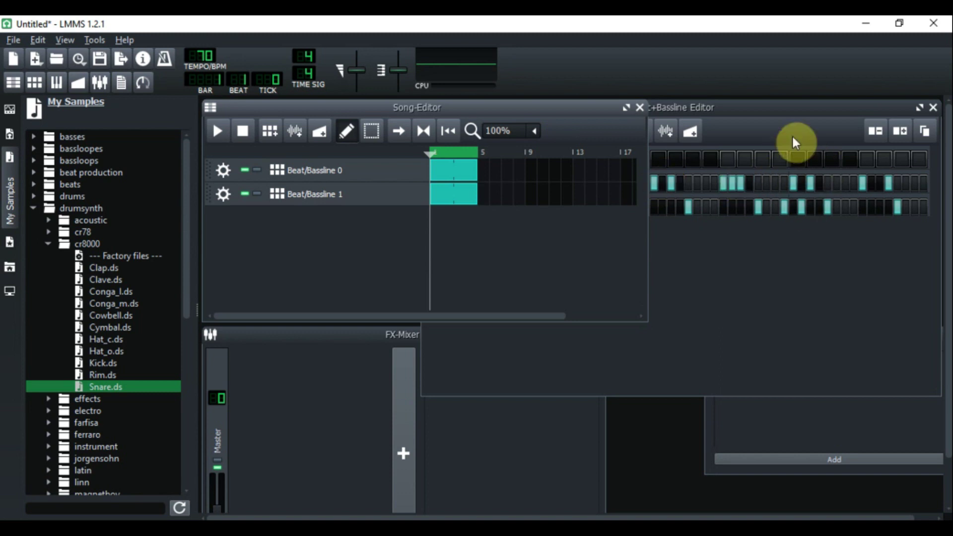
Step: Bring the Song-Editor to the front and rename the Beat/Bassline 0 track to Melody
click(777, 116)
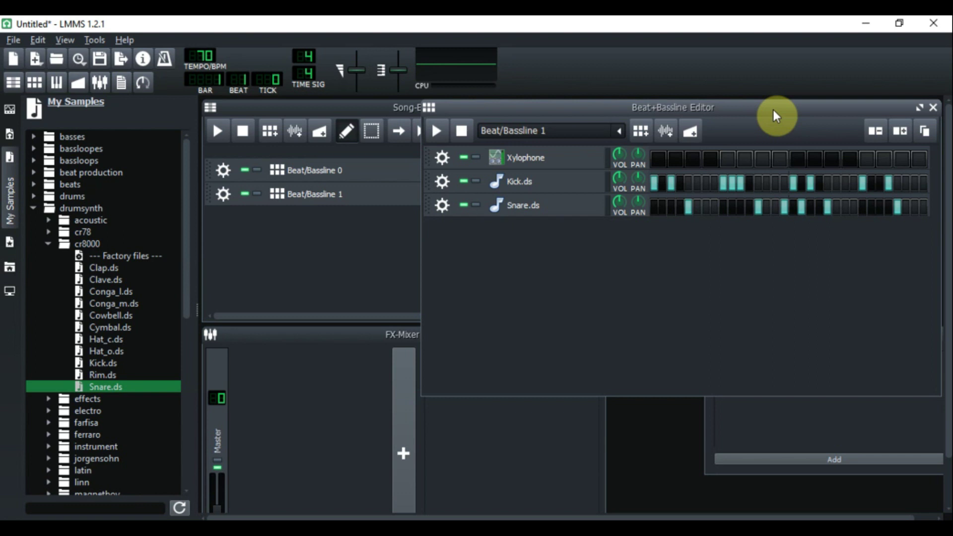
click(387, 112)
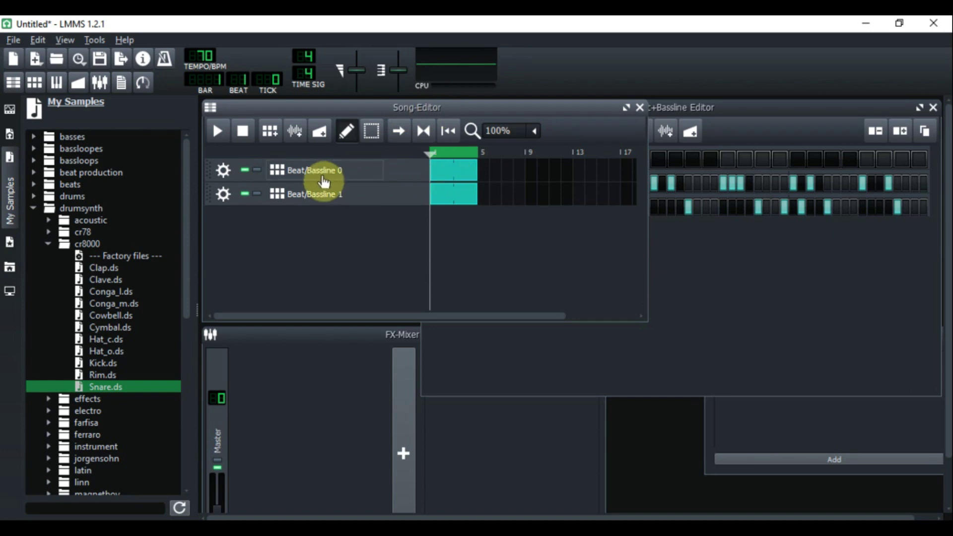
double_click(349, 172)
key(BackSpace)
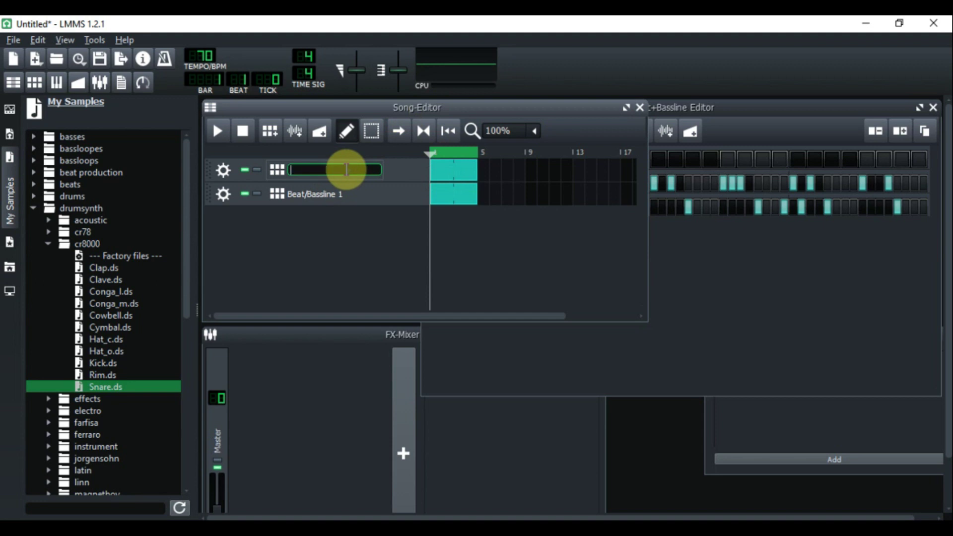
text(Melody)
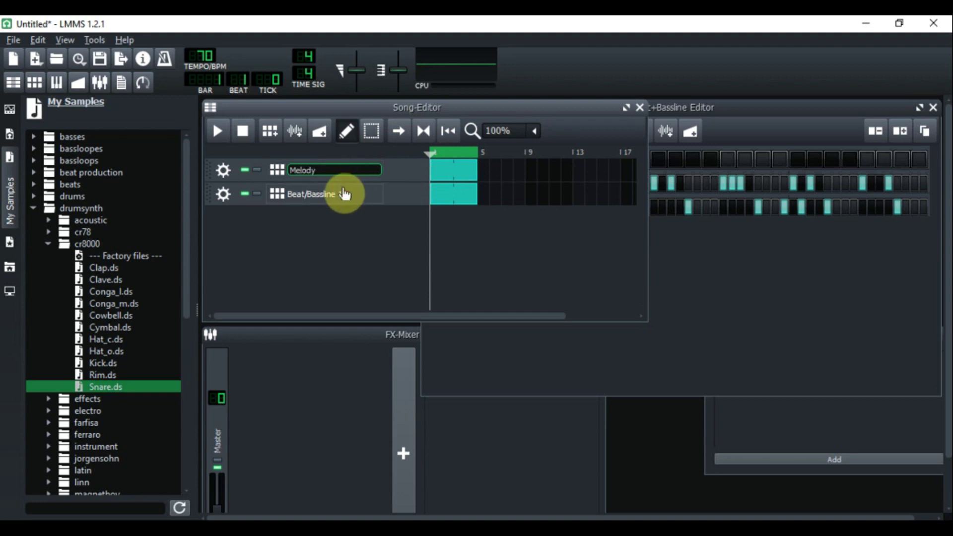
Step: Rename the Beat/Bassline 1 track to Drums
click(345, 194)
double_click(345, 193)
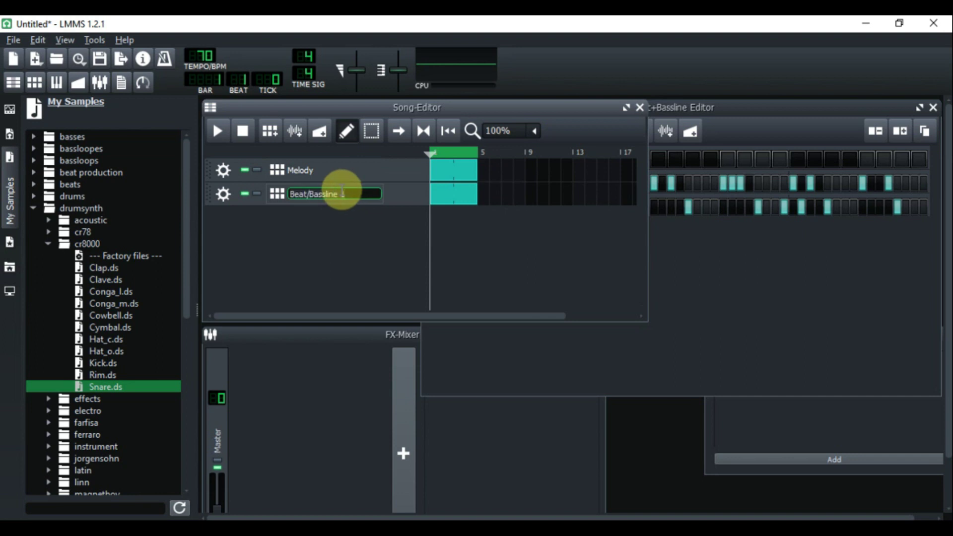
key(ctrl+a)
key(BackSpace)
text(Drum)
Step: Change the color of the Melody track's clip to the dark red basic color
click(443, 172)
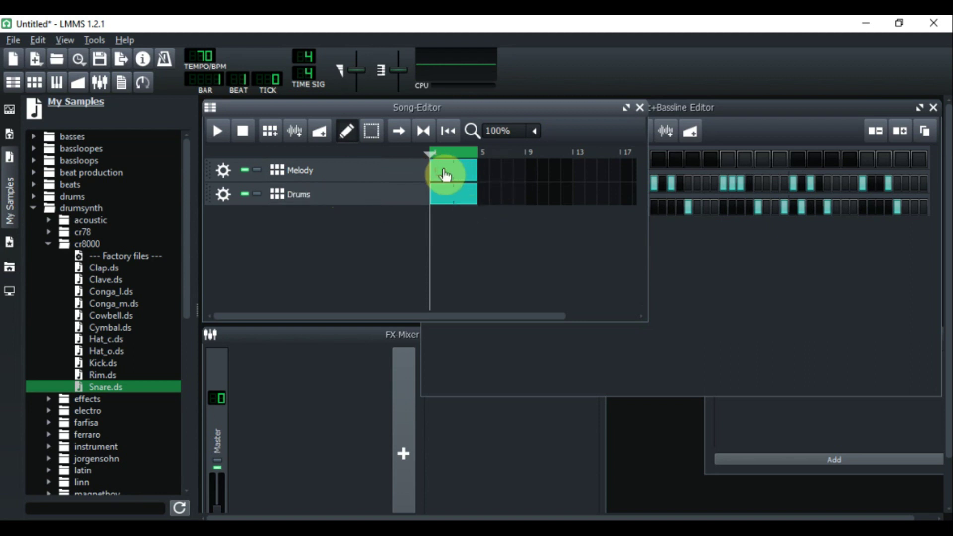
right_click(442, 171)
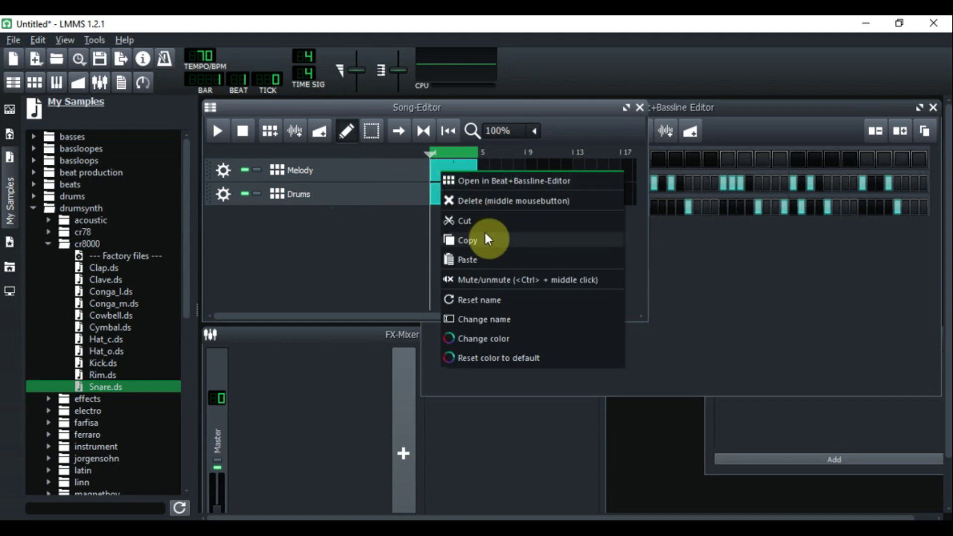
click(484, 341)
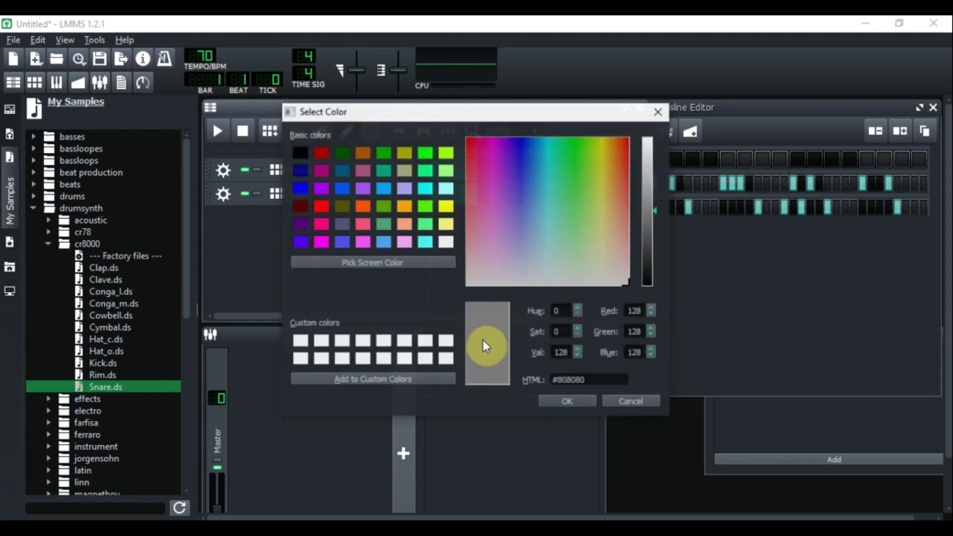
click(320, 152)
click(560, 401)
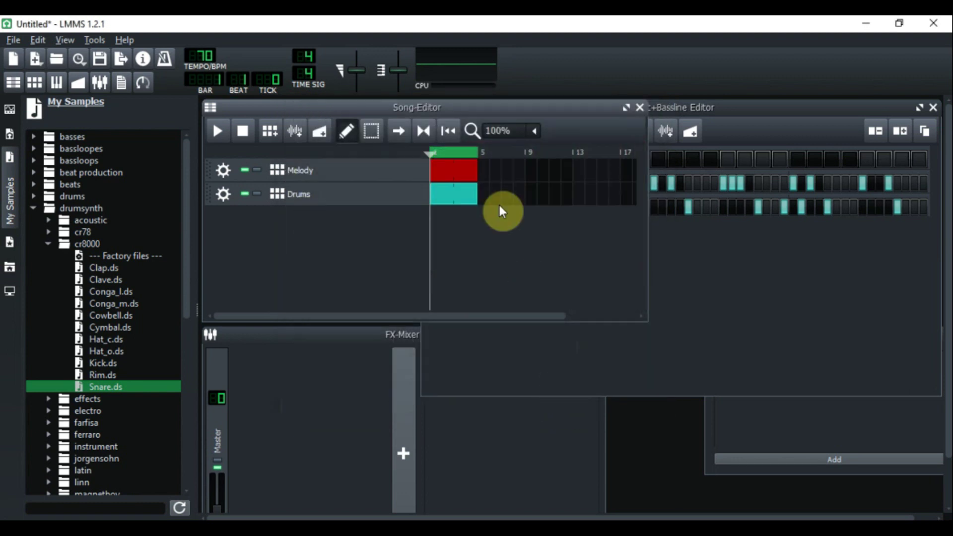
Step: Change the color of the Drums track's clip to blue, #0000ff
right_click(440, 193)
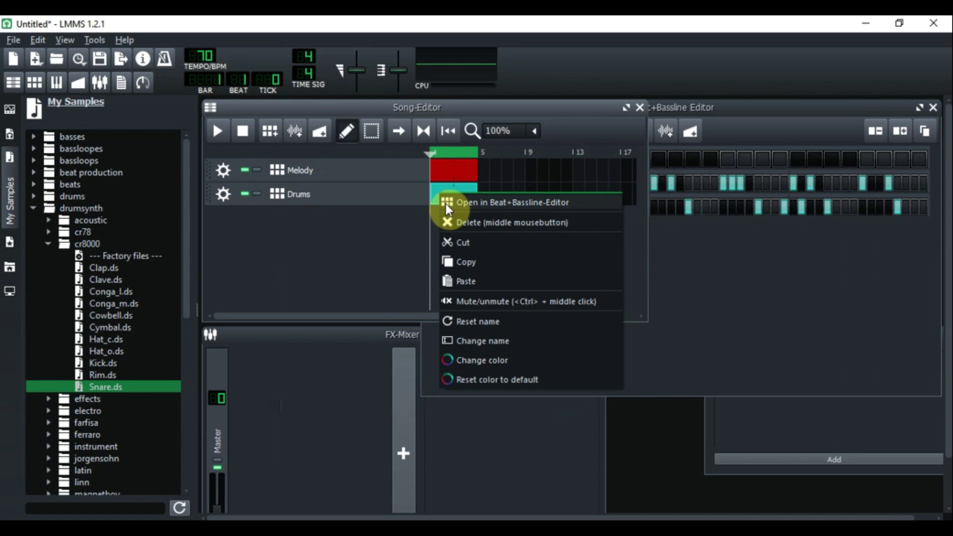
click(462, 356)
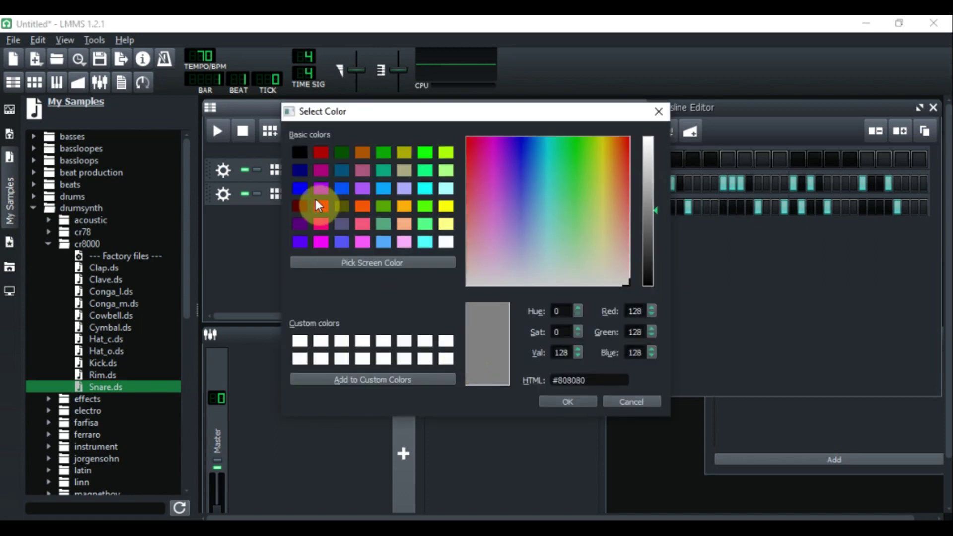
click(300, 188)
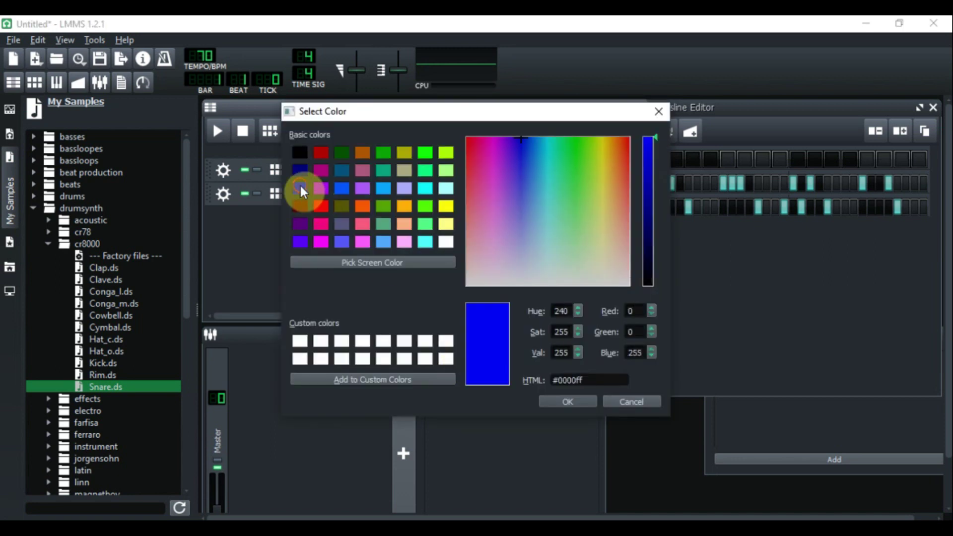
click(561, 400)
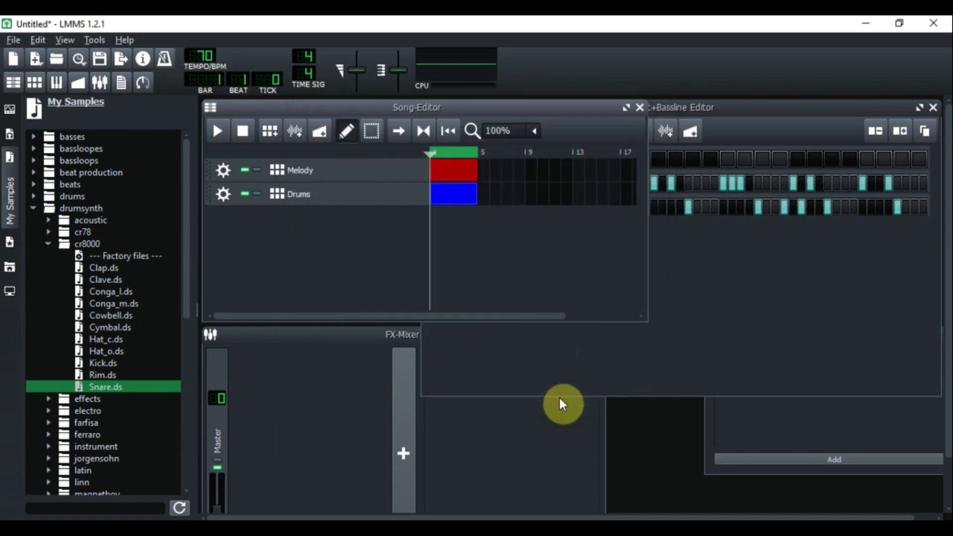
Step: Reset the names of the red and blue clips so they carry their track names, Melody and Drums
right_click(443, 173)
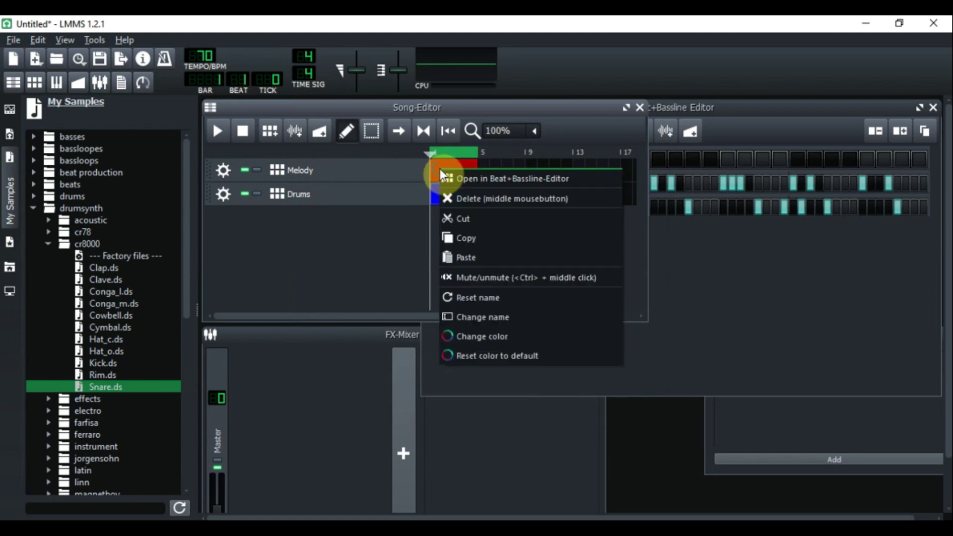
click(469, 297)
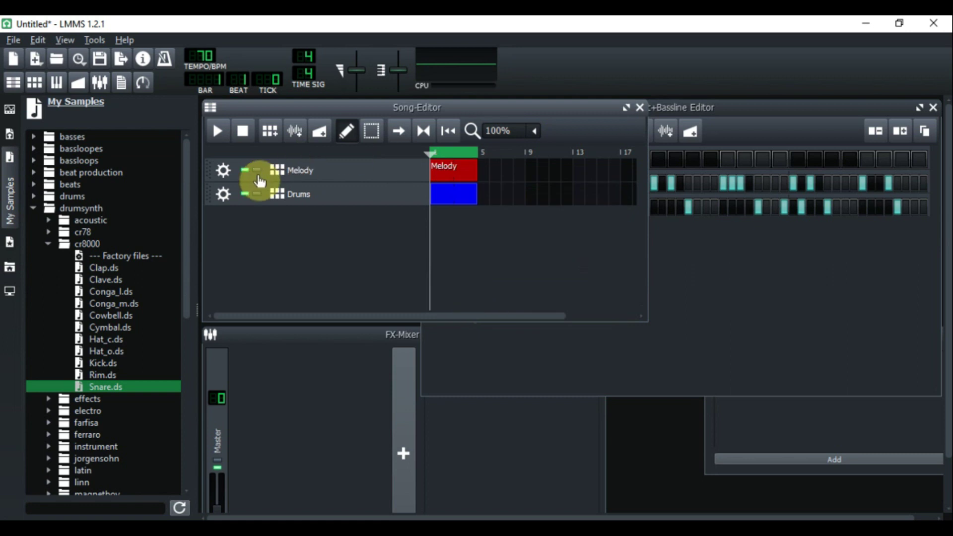
right_click(439, 194)
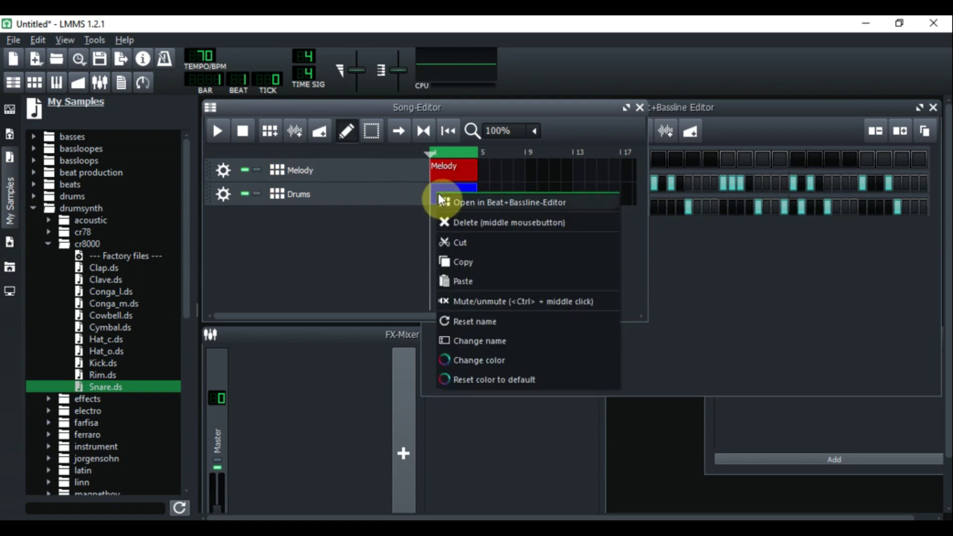
click(467, 320)
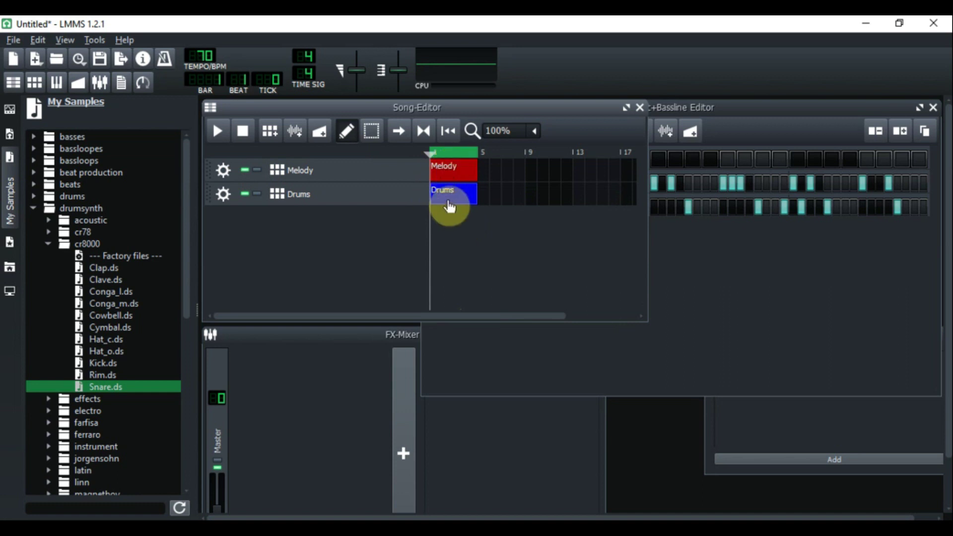
Step: Arrange the song with the Melody clip spanning bars 1 to 16 and four-bar Drums clips starting at bars 5 and 13
drag(447, 192, 525, 171)
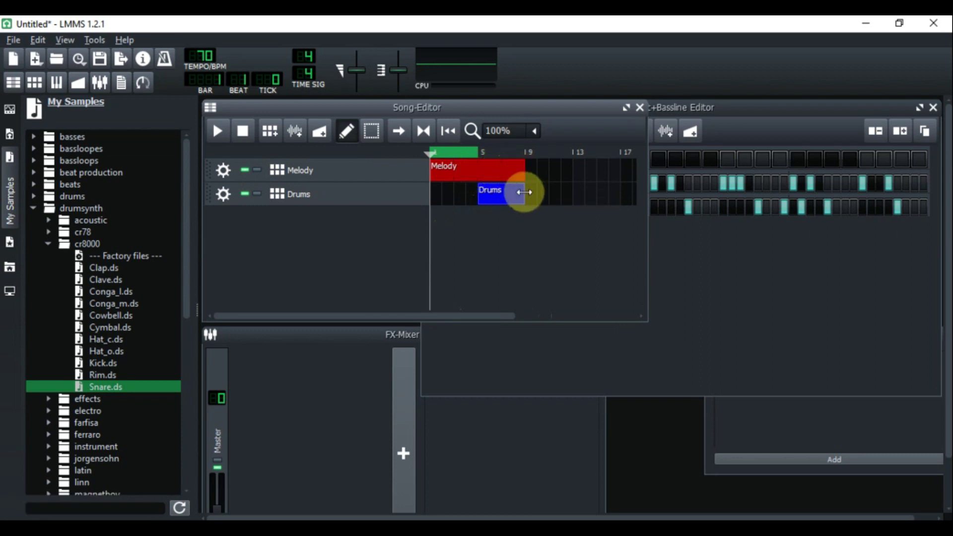
drag(525, 170, 574, 170)
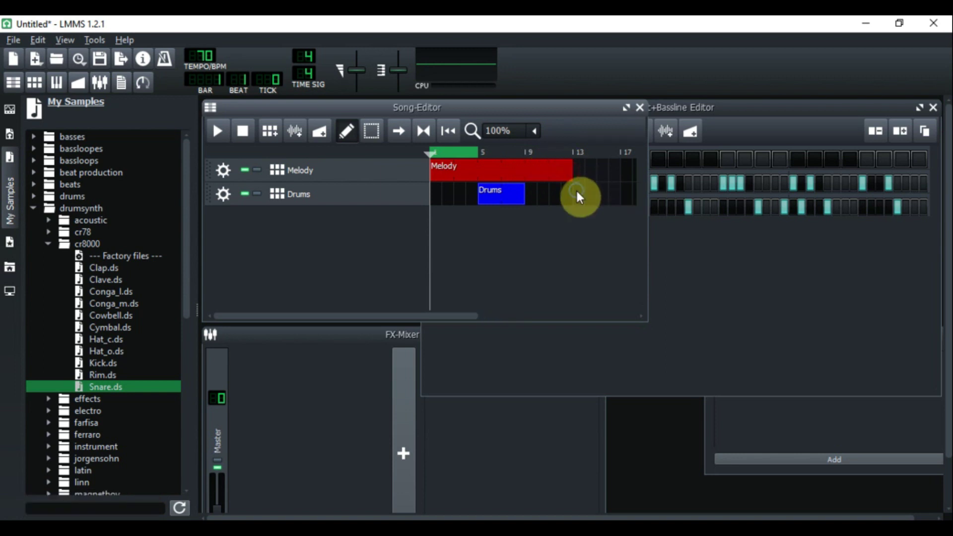
click(579, 192)
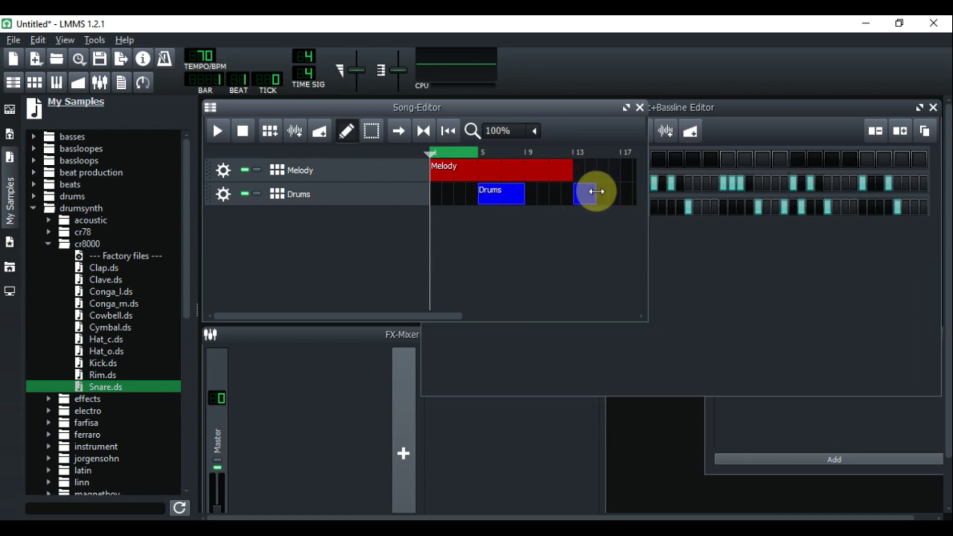
drag(597, 191, 621, 170)
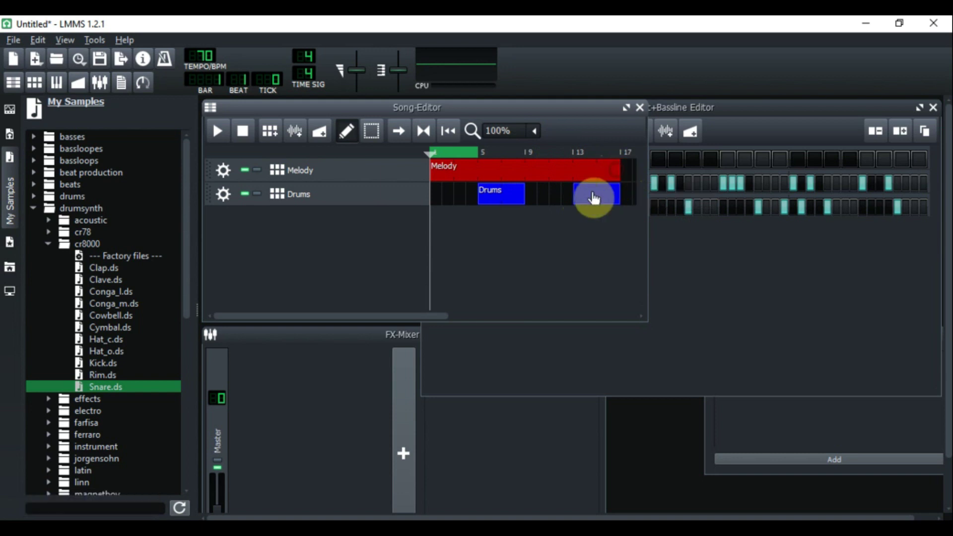
Step: Reset the name of the Drums clip at bar 13 to its track name and play the song
right_click(593, 195)
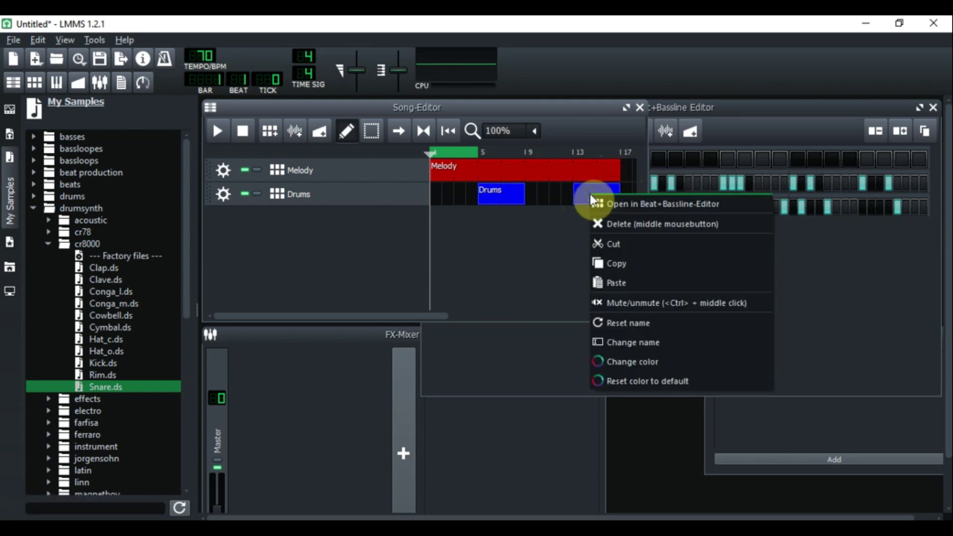
click(616, 323)
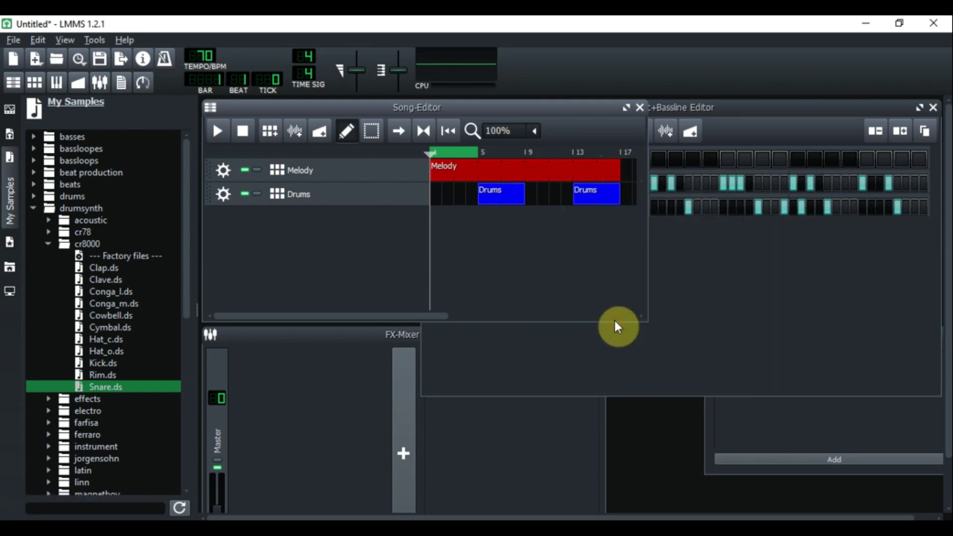
click(219, 134)
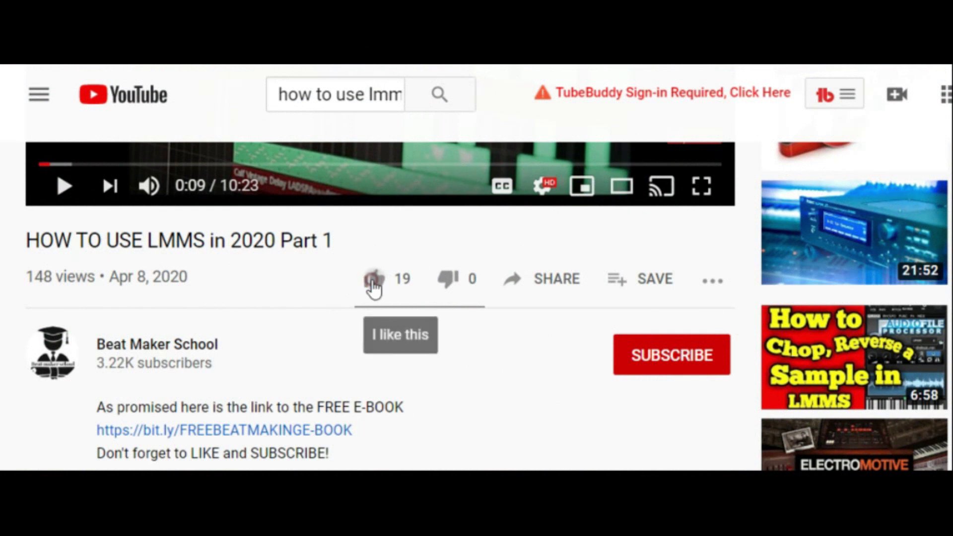
Step: On YouTube, like the video "HOW TO USE LMMS in 2020 Part 1" and subscribe to the Beat Maker School channel
click(373, 284)
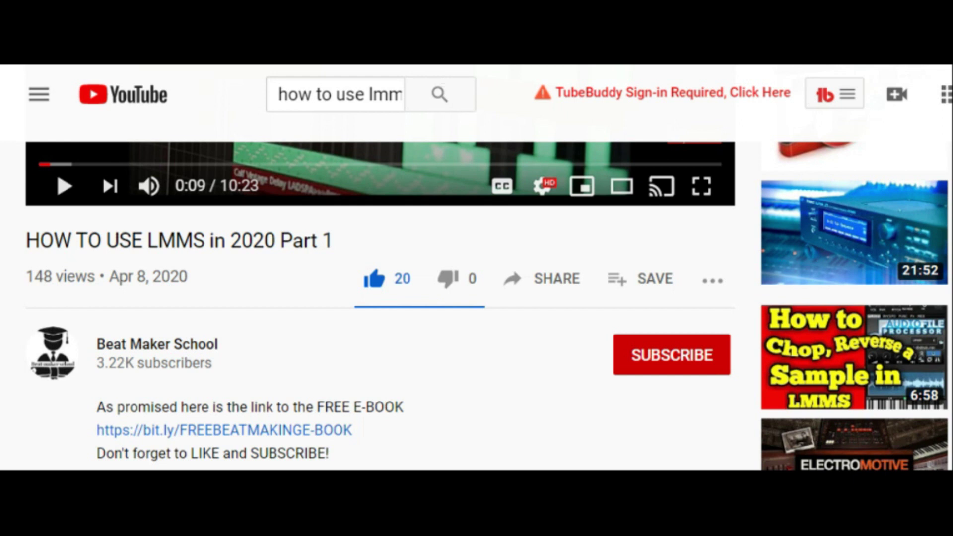
click(647, 369)
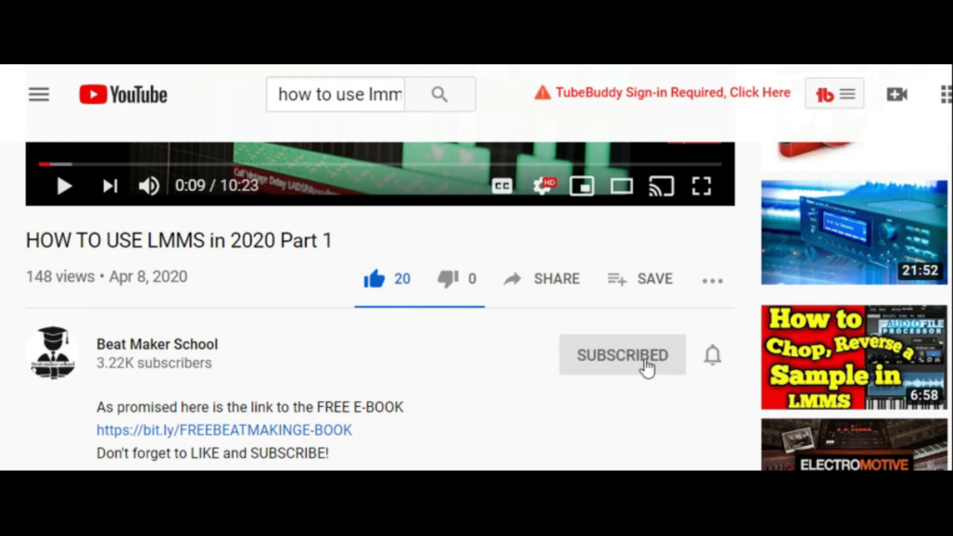